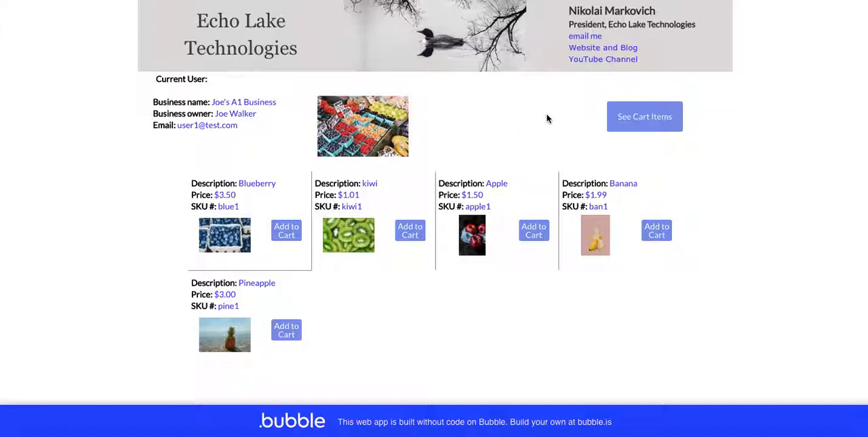
View the storefront's cart items, proceed to checkout and review the credit card payment form
{"action": "left_click", "coordinate": [645, 119]}
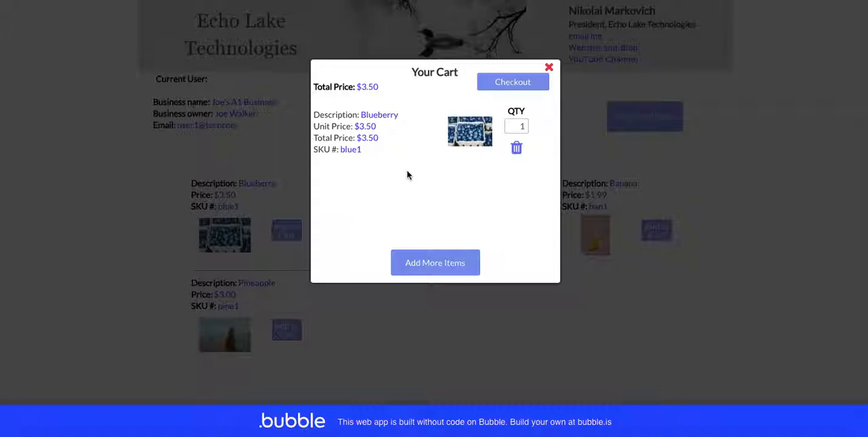
{"action": "left_click", "coordinate": [514, 89]}
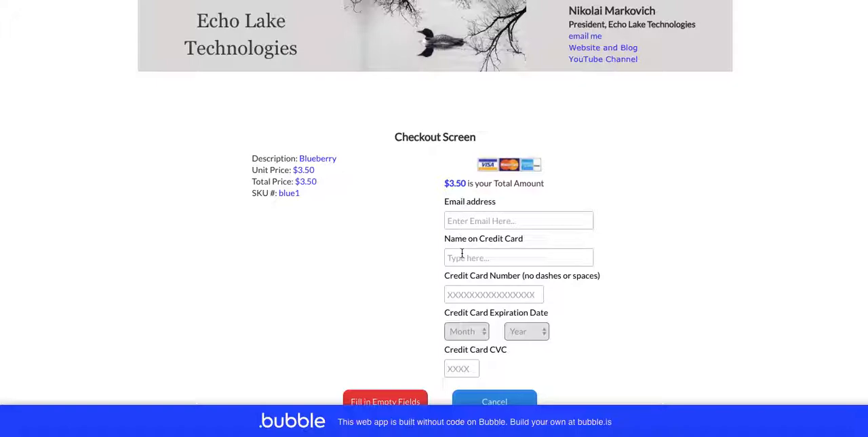
{"action": "scroll", "coordinate": [461, 253], "scroll_direction": "down", "scroll_amount": 1}
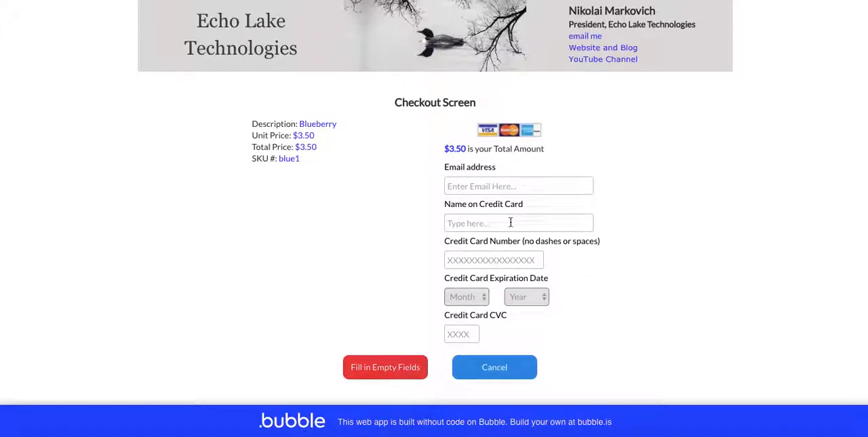
{"action": "scroll", "coordinate": [511, 224], "scroll_direction": "up", "scroll_amount": 1}
{"action": "scroll", "coordinate": [511, 222], "scroll_direction": "down", "scroll_amount": 1}
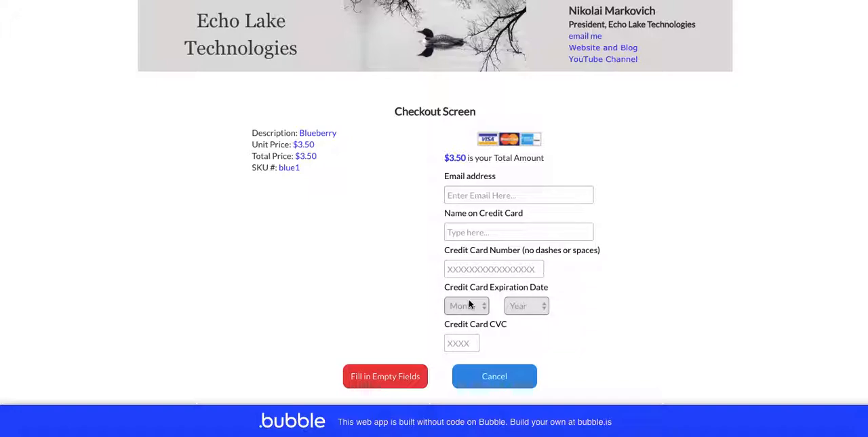
{"action": "scroll", "coordinate": [472, 263], "scroll_direction": "up", "scroll_amount": 1}
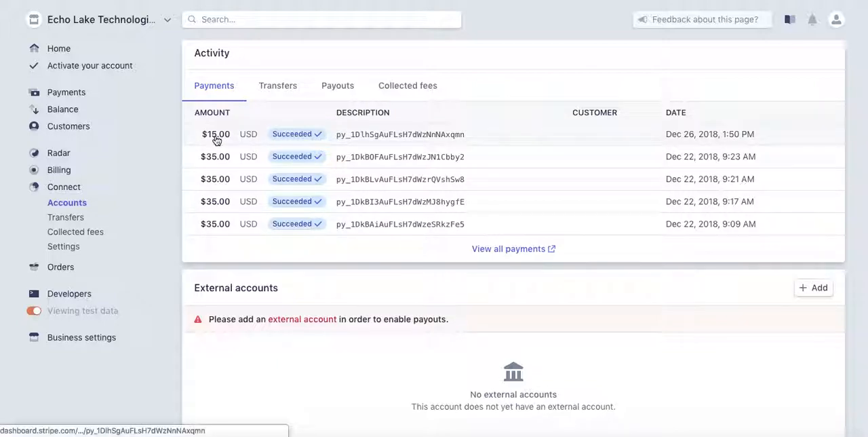
Switch to the Stripe dashboard and open the $15.00 payment in the connected account's activity
{"action": "scroll", "coordinate": [216, 139], "scroll_direction": "up", "scroll_amount": 1}
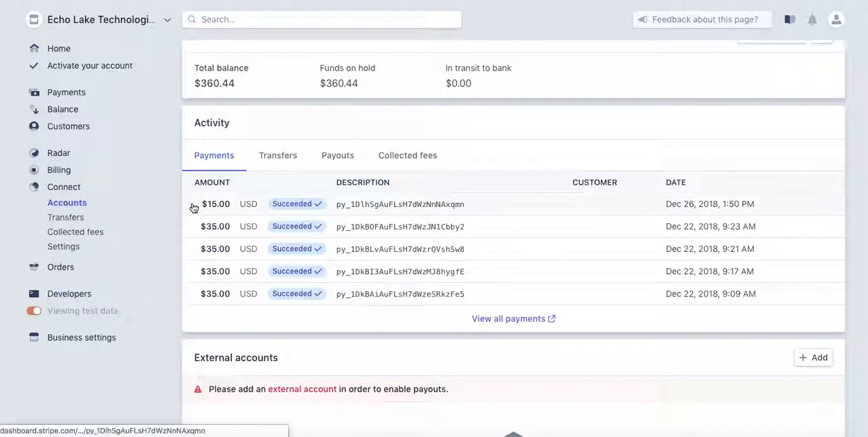
{"action": "left_click", "coordinate": [217, 207]}
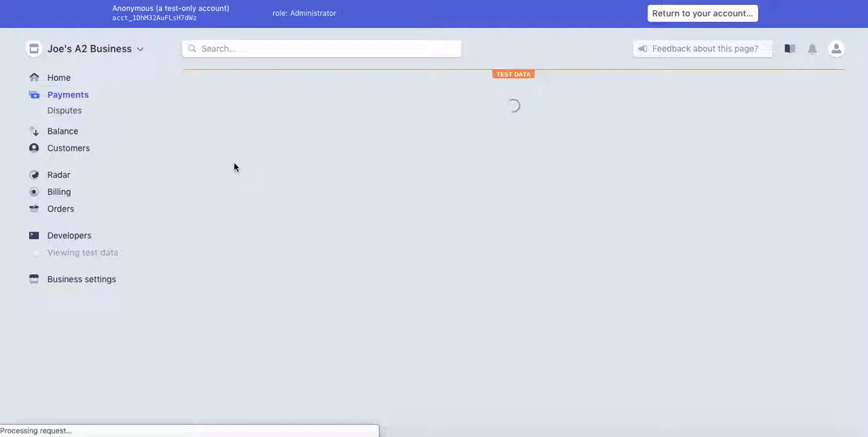
{"action": "scroll", "coordinate": [265, 263], "scroll_direction": "down", "scroll_amount": 1}
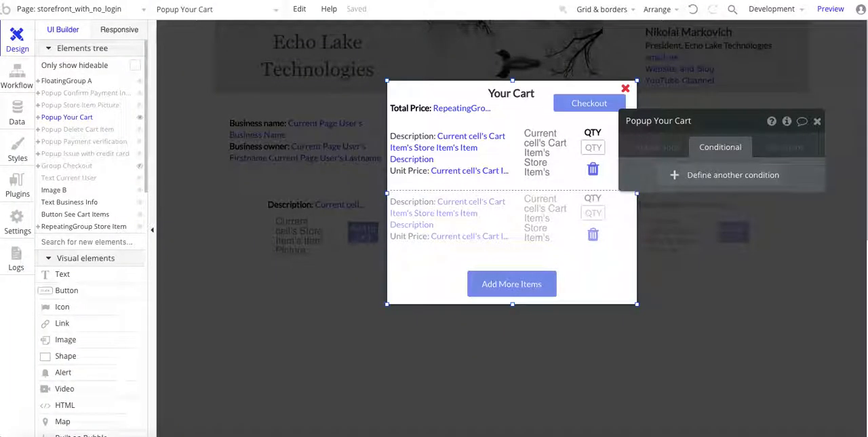
Switch to the Bubble editor and open the workflow of the Checkout button in Popup Your Cart
{"action": "left_click", "coordinate": [349, 285]}
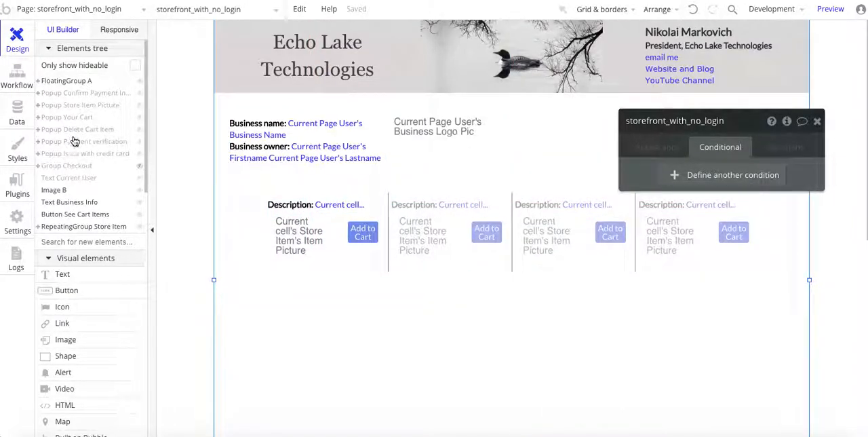
{"action": "left_click", "coordinate": [62, 118]}
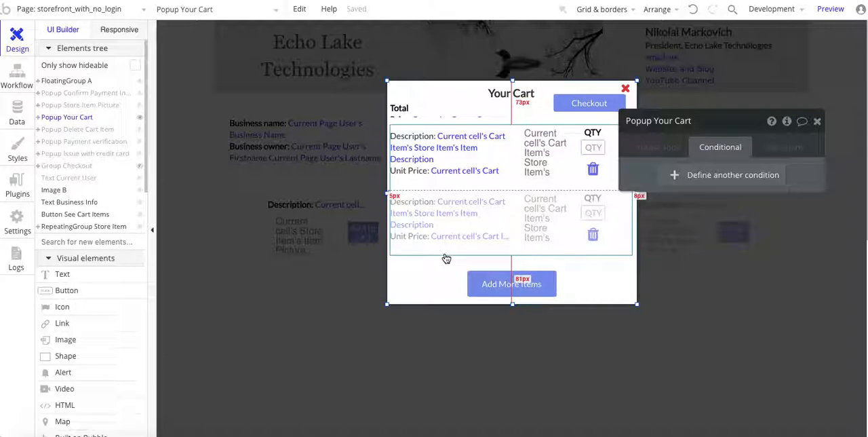
{"action": "left_click", "coordinate": [581, 107]}
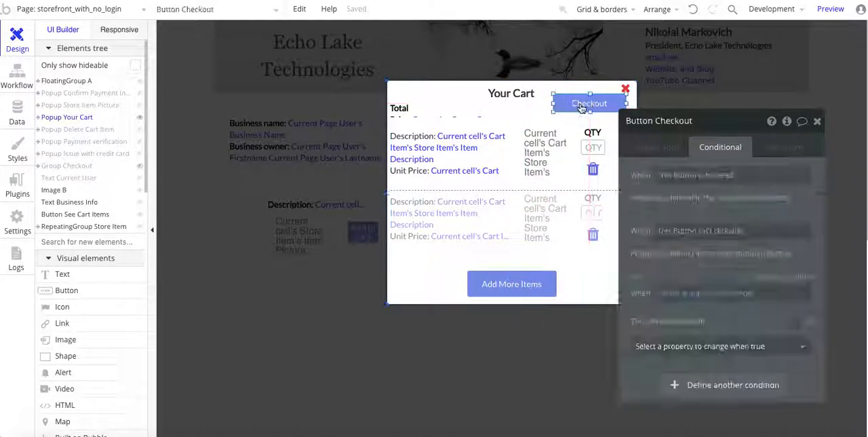
{"action": "left_click", "coordinate": [653, 148]}
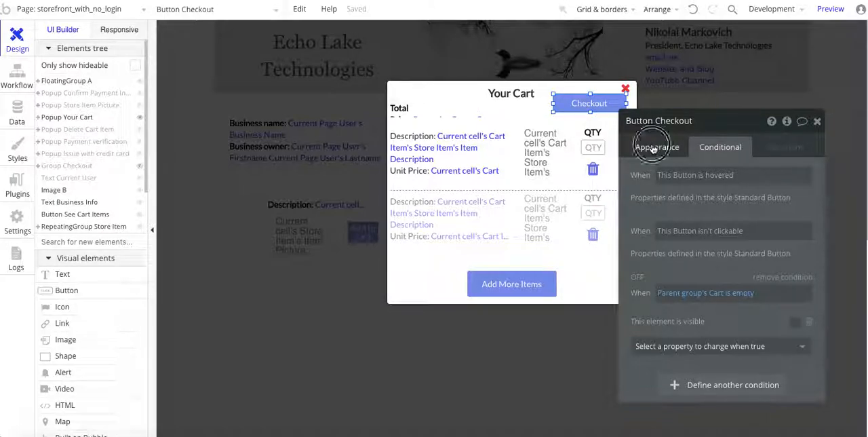
{"action": "left_click_drag", "start_coordinate": [703, 207], "coordinate": [718, 150]}
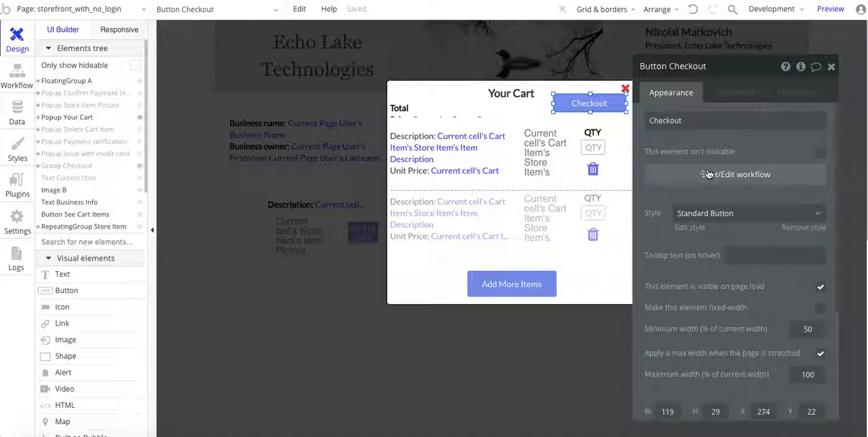
{"action": "left_click", "coordinate": [707, 174]}
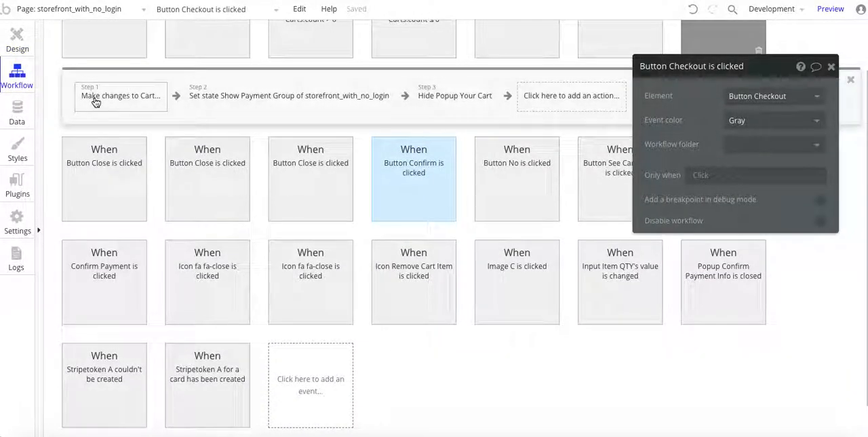
Open the Make changes to Cart action, step 1 of the Checkout button's workflow
{"action": "scroll", "coordinate": [166, 141], "scroll_direction": "up", "scroll_amount": 1}
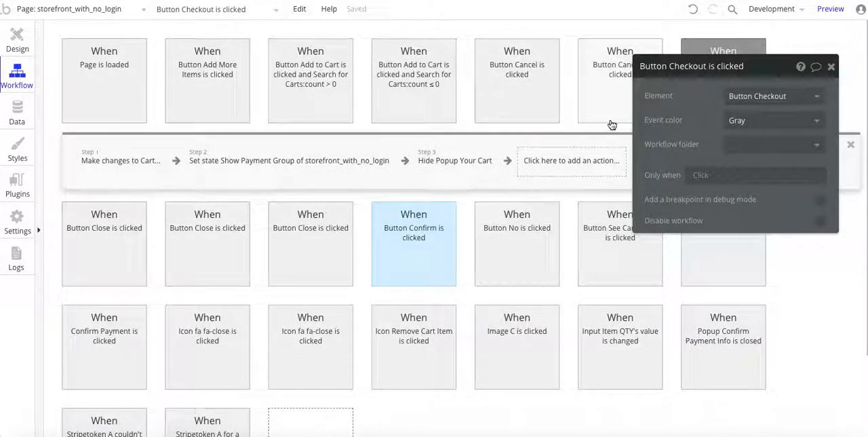
{"action": "left_click_drag", "start_coordinate": [659, 102], "coordinate": [587, 209]}
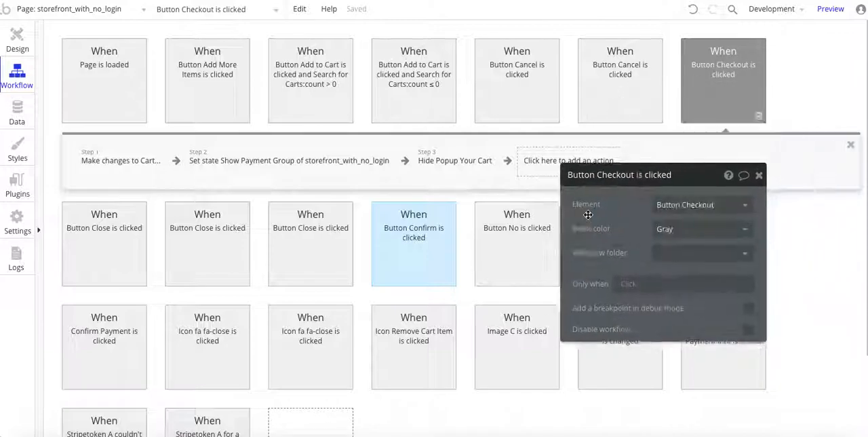
{"action": "left_click", "coordinate": [112, 165]}
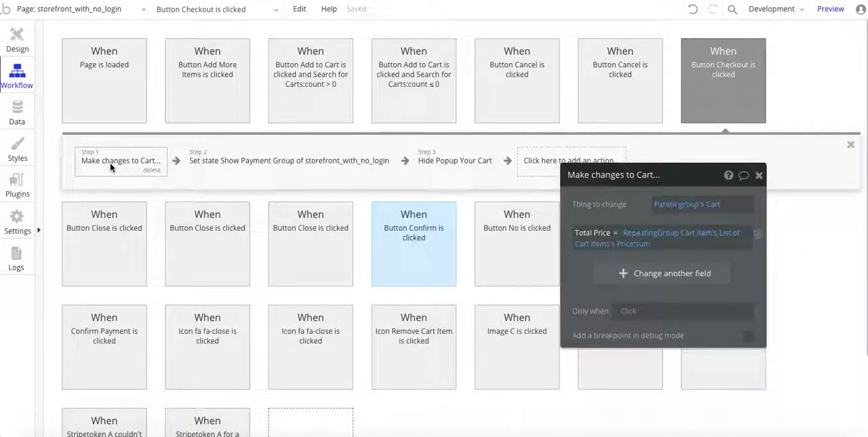
Examine the User data type's fields in the app's database, including its Cart field
{"action": "left_click", "coordinate": [17, 113]}
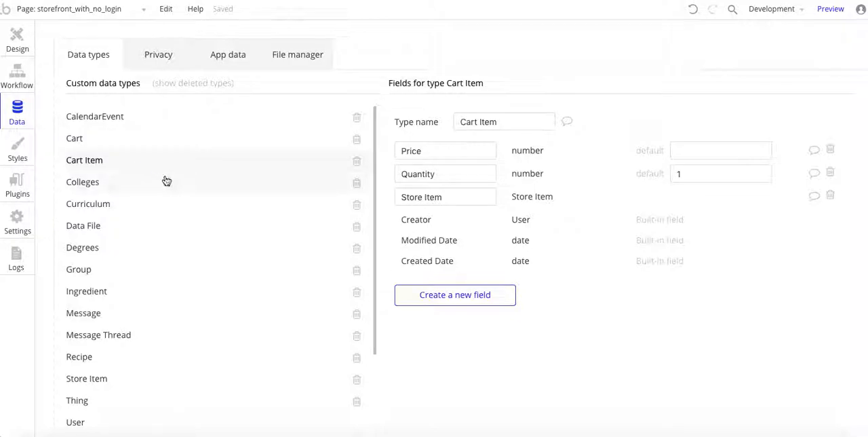
{"action": "scroll", "coordinate": [165, 180], "scroll_direction": "down", "scroll_amount": 3}
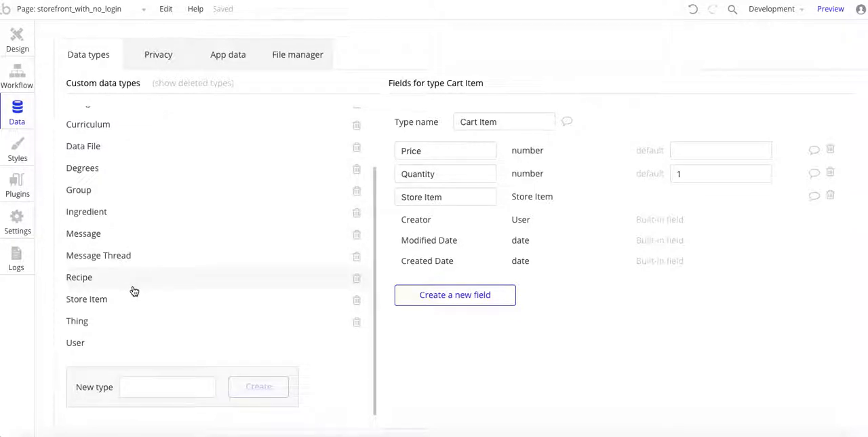
{"action": "left_click", "coordinate": [81, 343]}
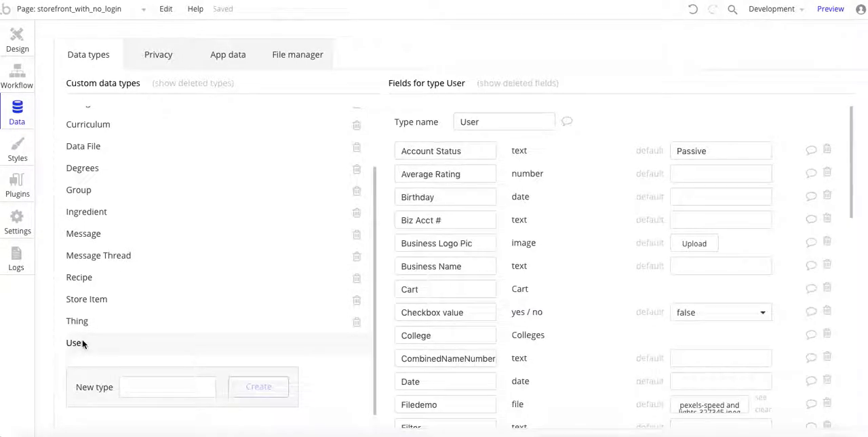
{"action": "scroll", "coordinate": [422, 212], "scroll_direction": "down", "scroll_amount": 1}
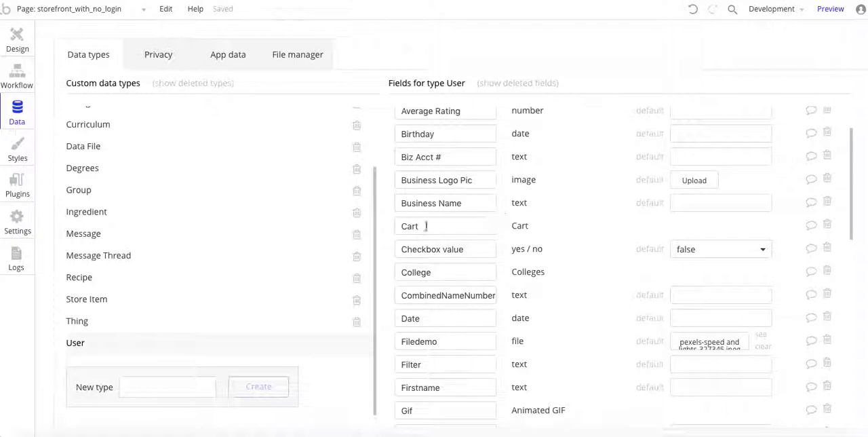
{"action": "scroll", "coordinate": [186, 230], "scroll_direction": "up", "scroll_amount": 3}
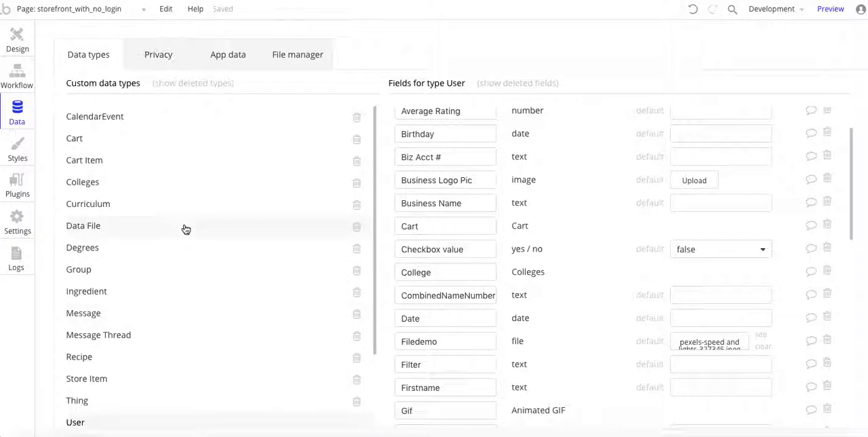
Compare the fields of the Cart and Cart Item data types
{"action": "left_click", "coordinate": [76, 138]}
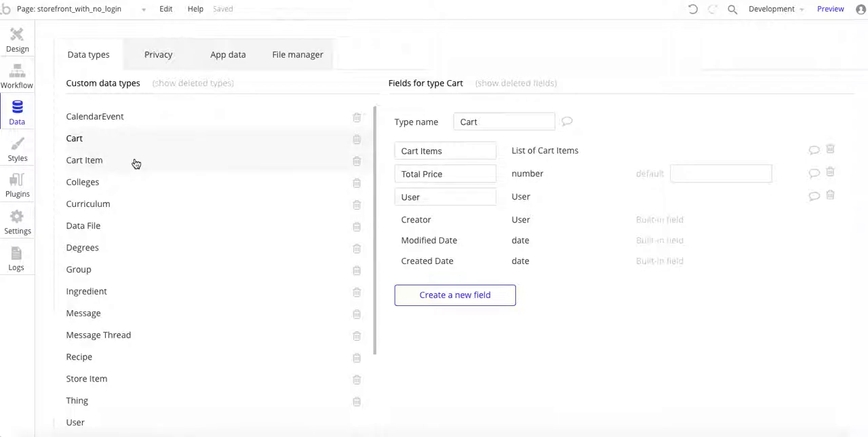
{"action": "left_click", "coordinate": [104, 162]}
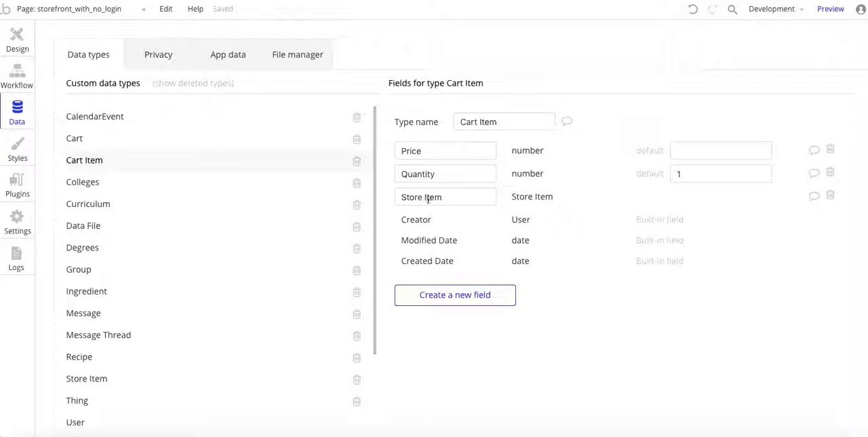
{"action": "mouse_move", "coordinate": [439, 192]}
{"action": "left_click", "coordinate": [75, 139]}
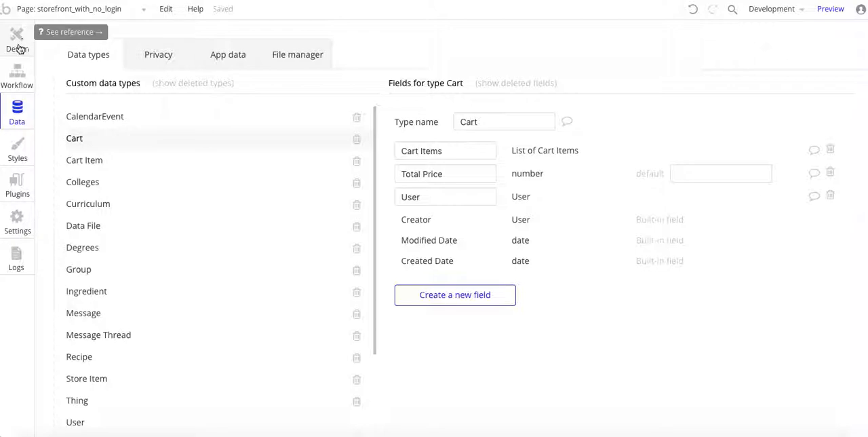
Return to the Checkout workflow and examine how Make changes to Cart calculates the Total Price
{"action": "left_click", "coordinate": [21, 76]}
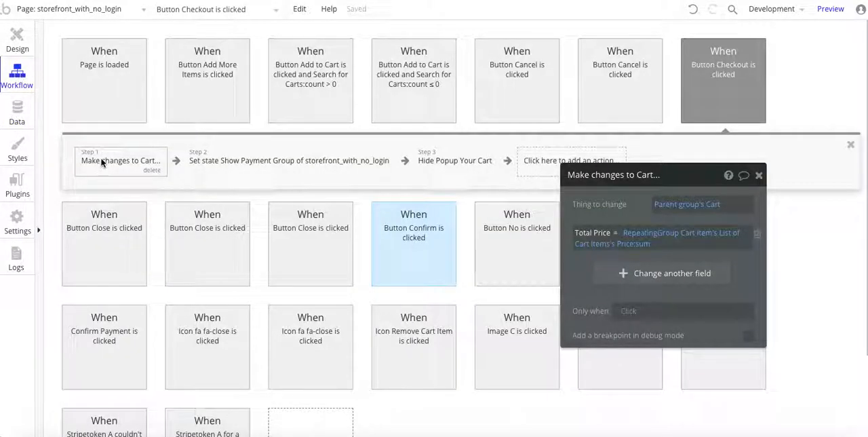
{"action": "left_click_drag", "start_coordinate": [594, 193], "coordinate": [446, 214]}
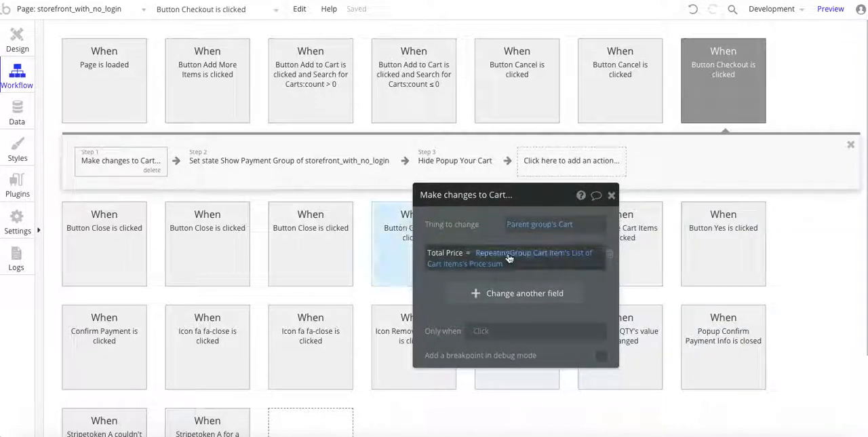
{"action": "mouse_move", "coordinate": [549, 228]}
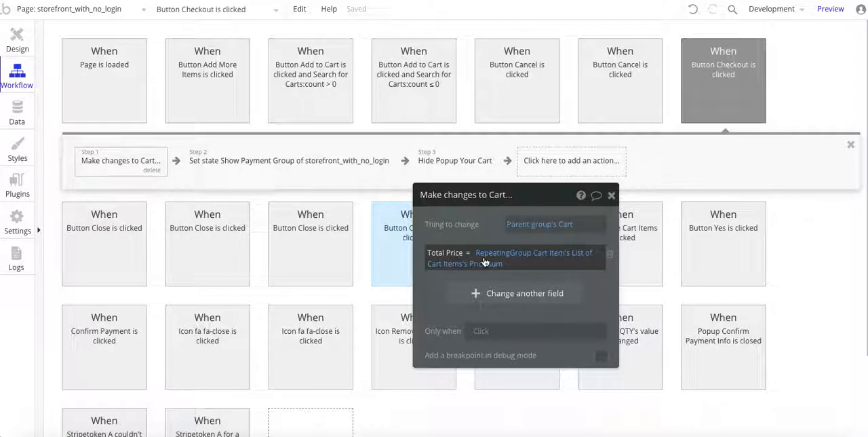
{"action": "mouse_move", "coordinate": [475, 261]}
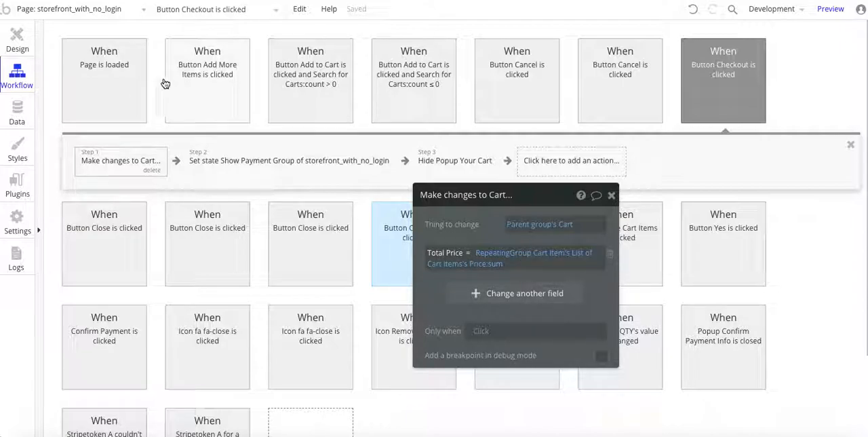
Inspect the content type and data source of RepeatingGroup Cart Item in the Your Cart popup
{"action": "left_click", "coordinate": [17, 41]}
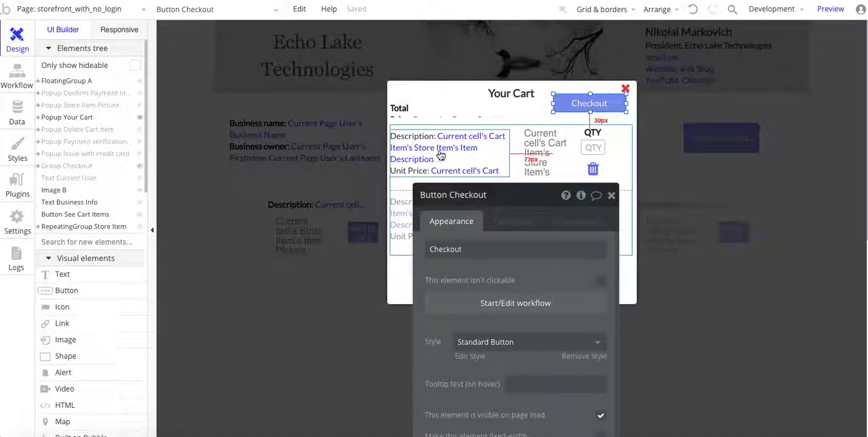
{"action": "left_click_drag", "start_coordinate": [440, 277], "coordinate": [523, 237]}
{"action": "left_click", "coordinate": [492, 221]}
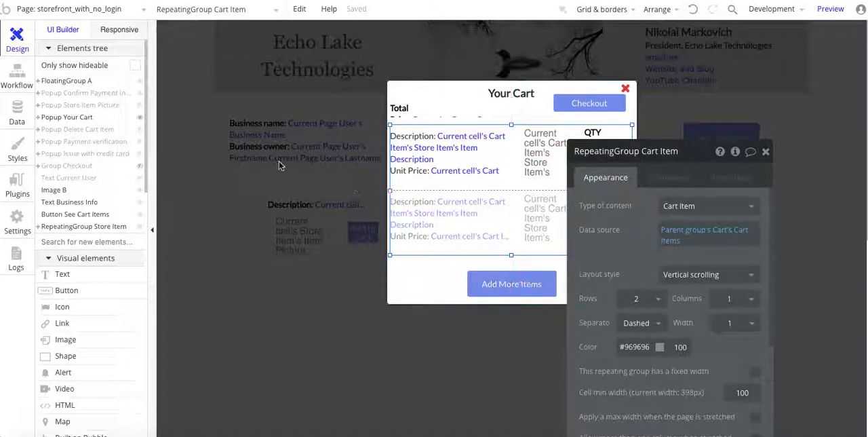
Examine the Set state action for Show Payment Group in step 2 of the Checkout workflow
{"action": "left_click", "coordinate": [17, 76]}
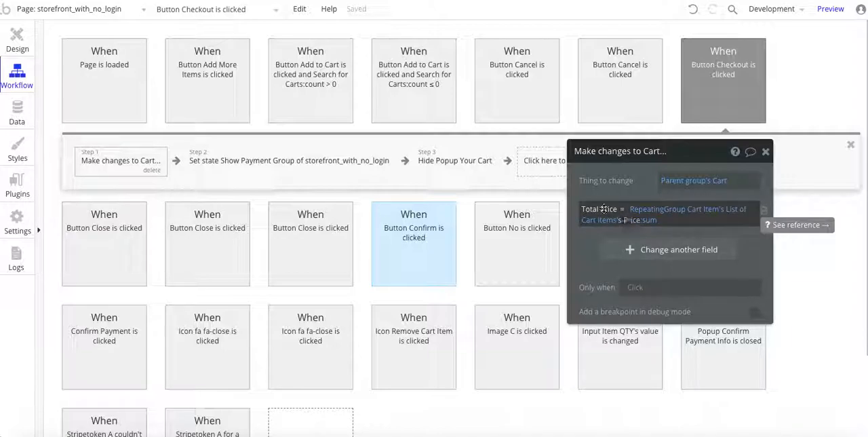
{"action": "left_click", "coordinate": [238, 160]}
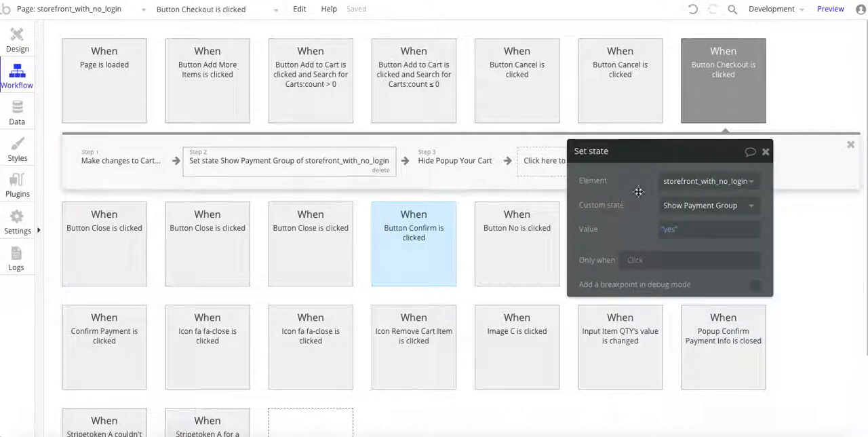
{"action": "left_click_drag", "start_coordinate": [643, 187], "coordinate": [503, 238]}
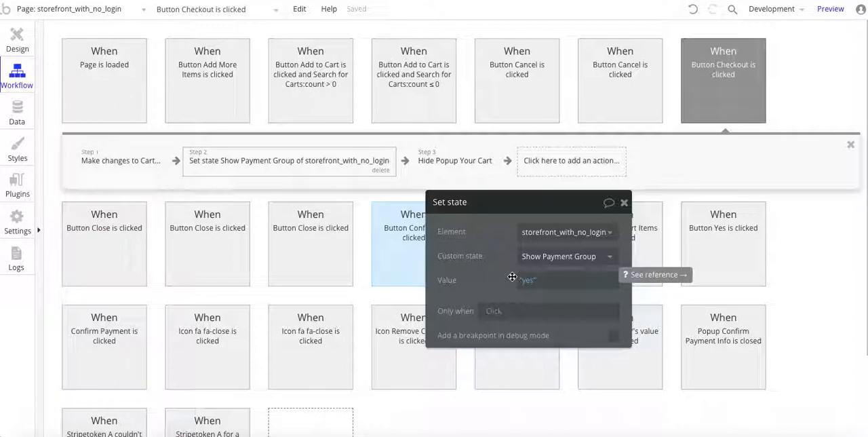
Return to the page design and inspect the custom states of storefront_with_no_login, including Show Payment Group
{"action": "left_click", "coordinate": [18, 39]}
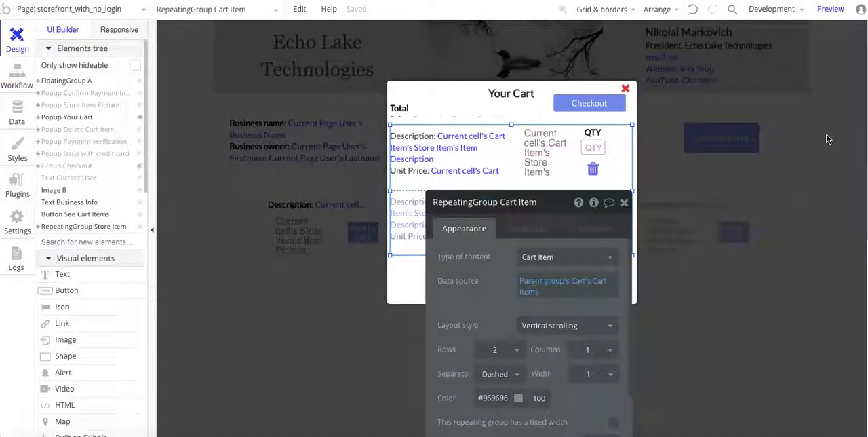
{"action": "left_click", "coordinate": [826, 139]}
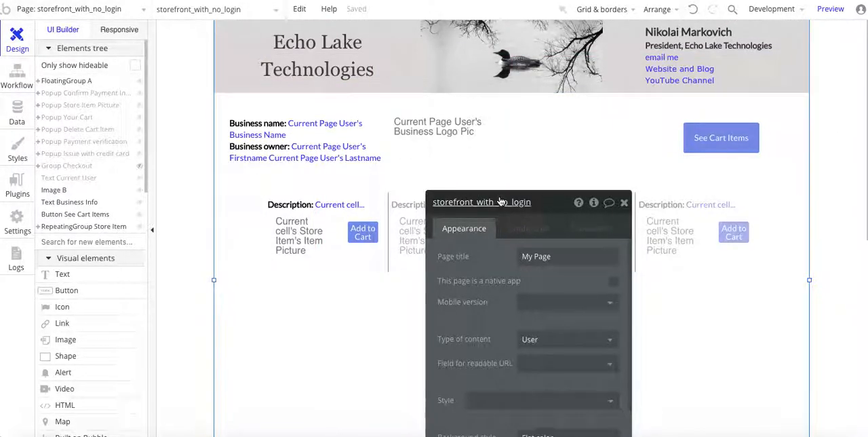
{"action": "left_click", "coordinate": [593, 204]}
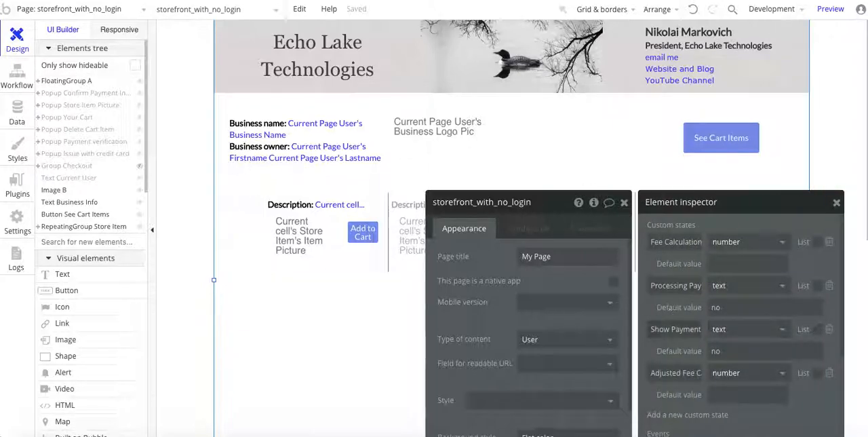
{"action": "left_click", "coordinate": [698, 330]}
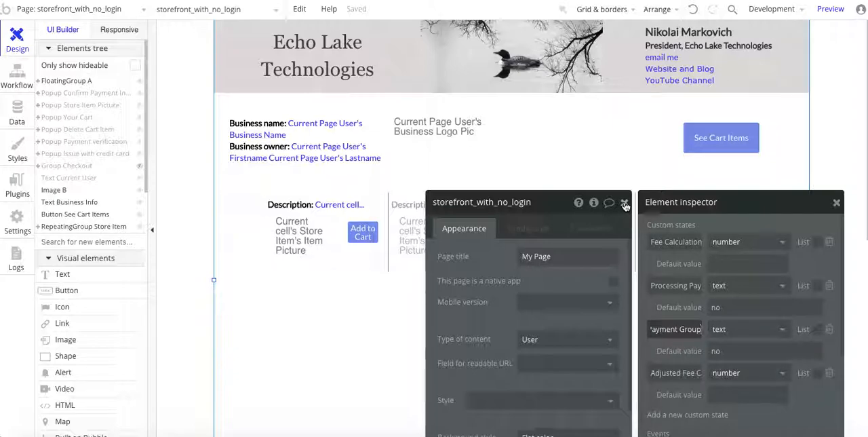
Reveal Group Checkout and examine its visibility conditions based on Show Payment Group, plus its appearance settings
{"action": "left_click", "coordinate": [64, 165]}
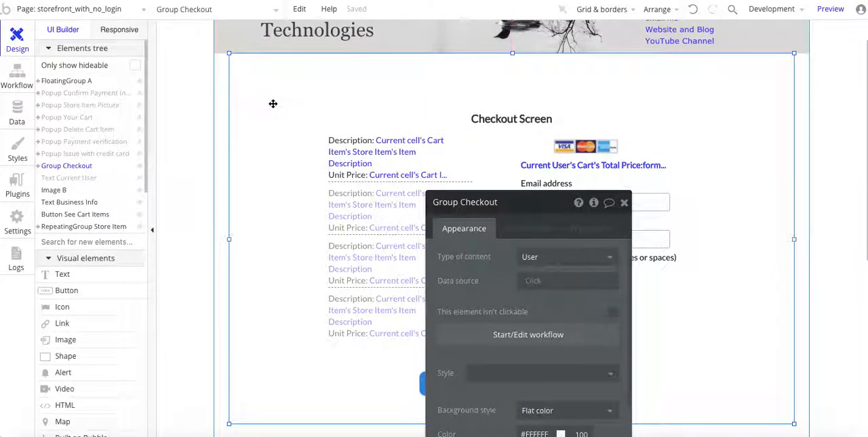
{"action": "left_click", "coordinate": [511, 229]}
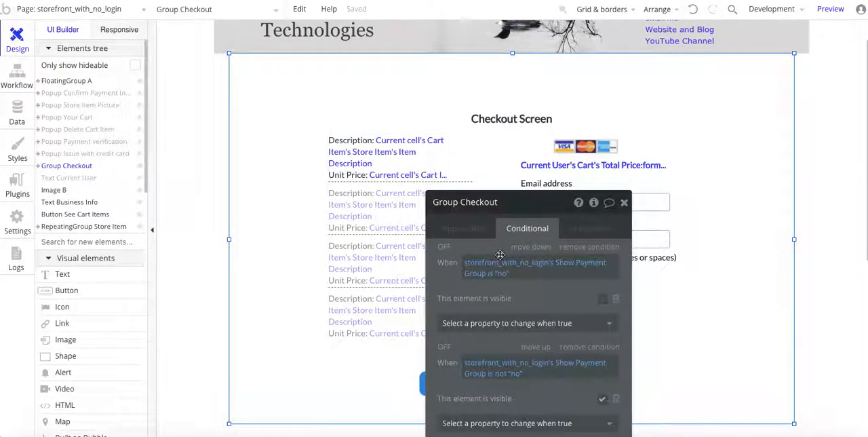
{"action": "left_click_drag", "start_coordinate": [481, 285], "coordinate": [610, 115]}
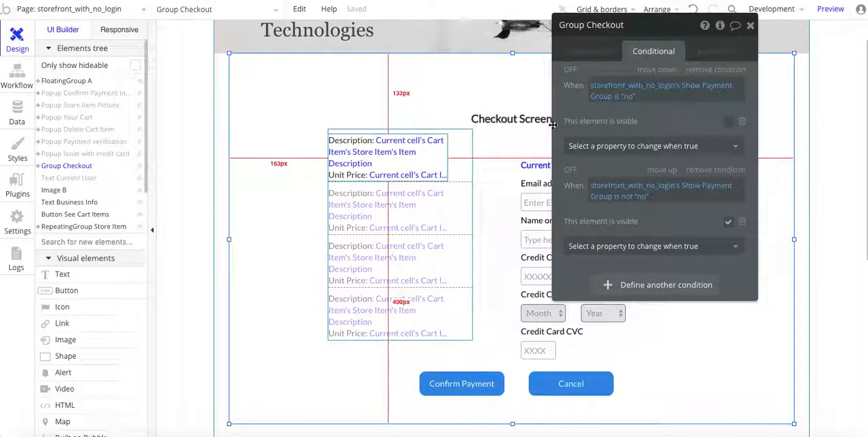
{"action": "left_click_drag", "start_coordinate": [601, 118], "coordinate": [687, 131]}
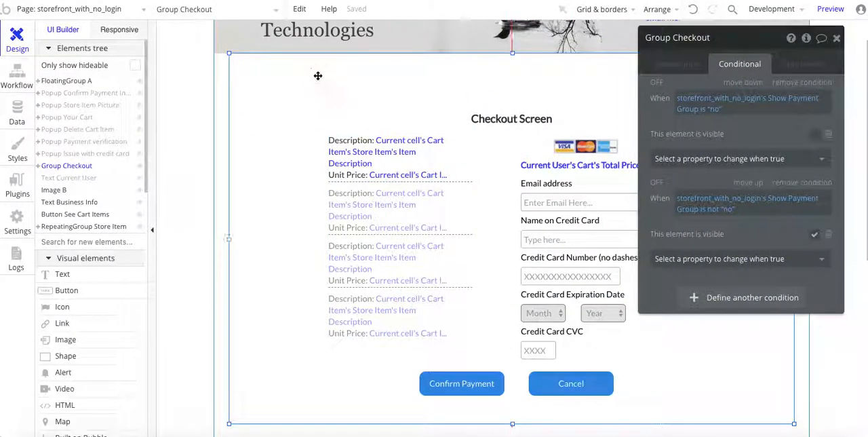
{"action": "left_click", "coordinate": [670, 65]}
{"action": "left_click_drag", "start_coordinate": [663, 146], "coordinate": [686, 191]}
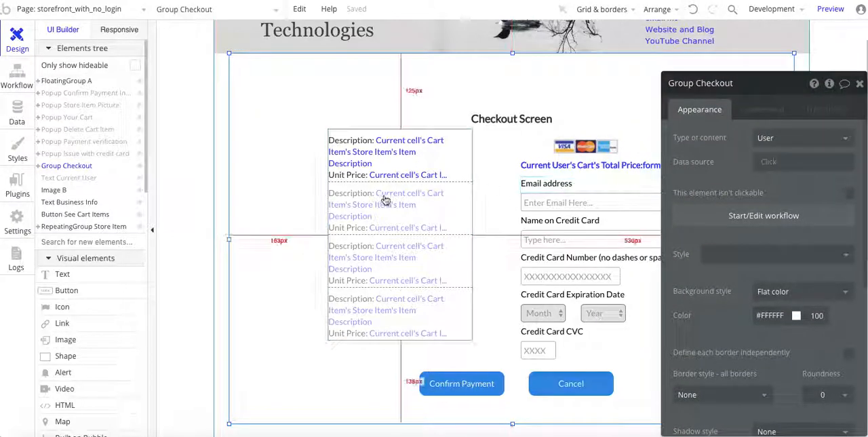
Inspect the data source of the Checkout Screen's cart item repeating group and its item text in the Rich Text Editor
{"action": "left_click", "coordinate": [381, 256]}
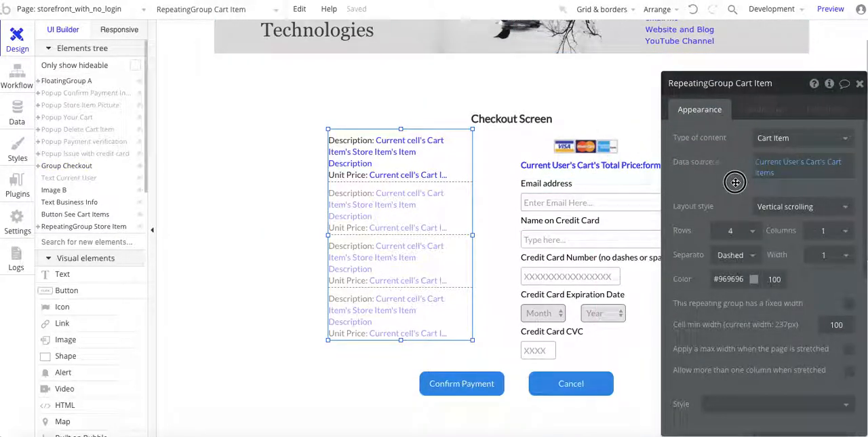
{"action": "left_click_drag", "start_coordinate": [737, 182], "coordinate": [718, 181]}
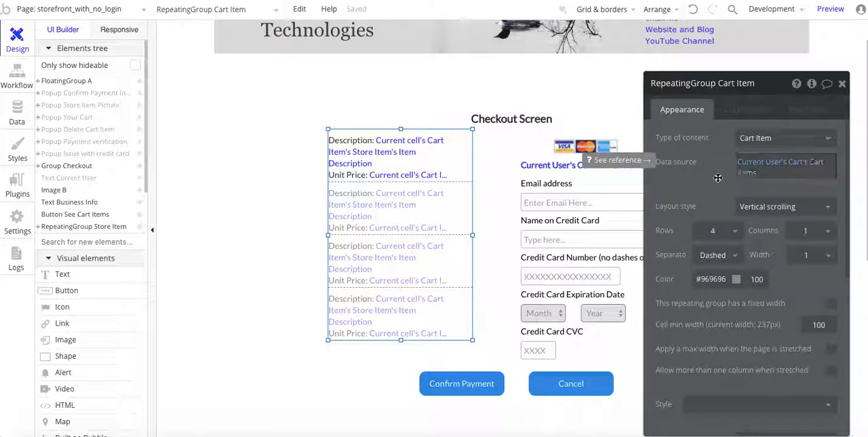
{"action": "left_click", "coordinate": [412, 163]}
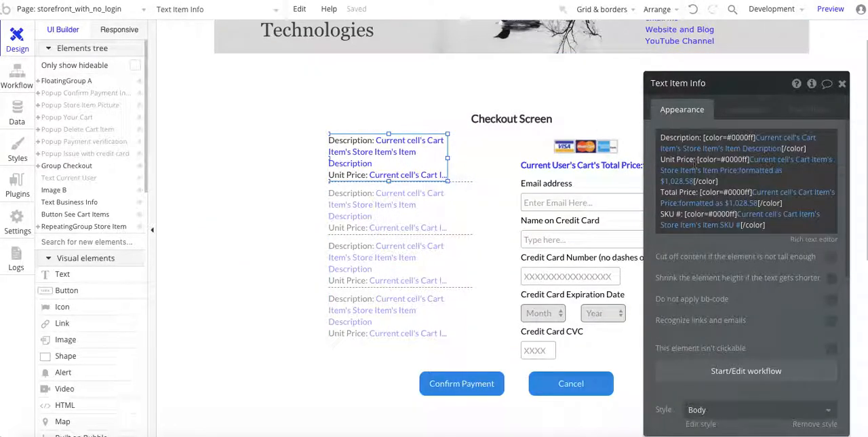
{"action": "left_click", "coordinate": [814, 239]}
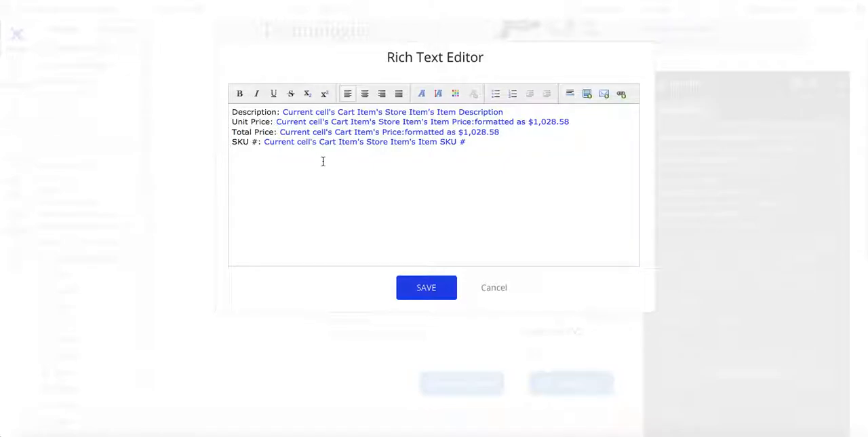
{"action": "left_click", "coordinate": [489, 287]}
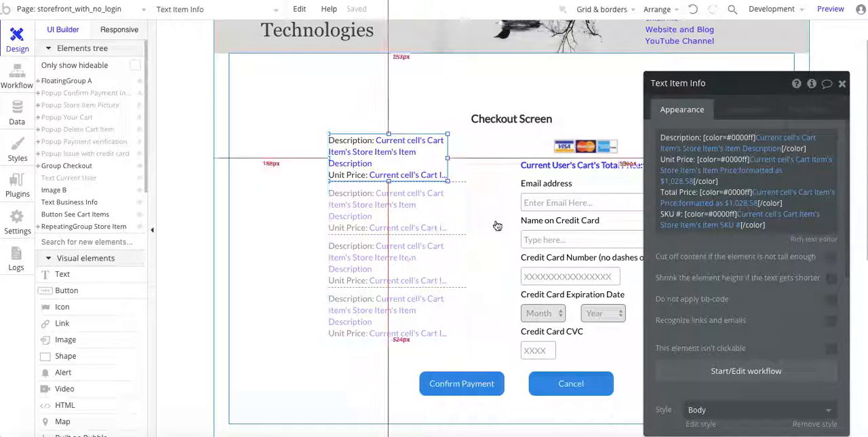
Inspect the settings of the Name on Credit Card and Credit Card Number inputs on the Checkout Screen
{"action": "left_click_drag", "start_coordinate": [682, 259], "coordinate": [716, 233]}
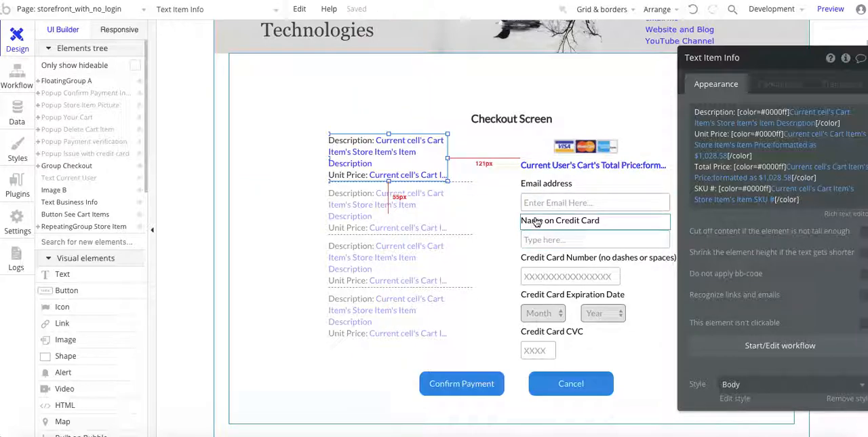
{"action": "left_click", "coordinate": [541, 239]}
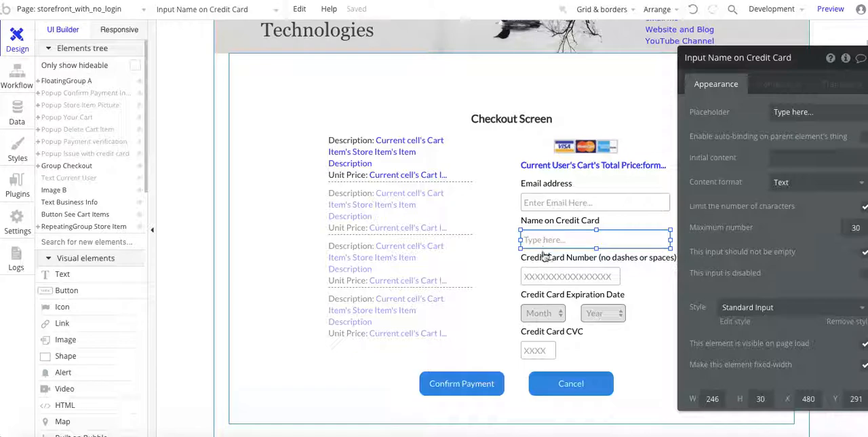
{"action": "left_click", "coordinate": [540, 274]}
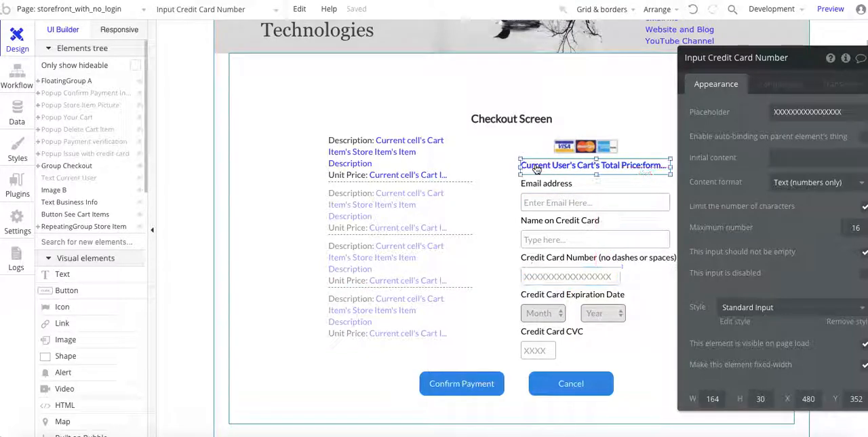
Examine the Total Price expression in Text Payment Amount (USD) and its currency number formatting options
{"action": "left_click", "coordinate": [570, 165]}
{"action": "left_click", "coordinate": [814, 122]}
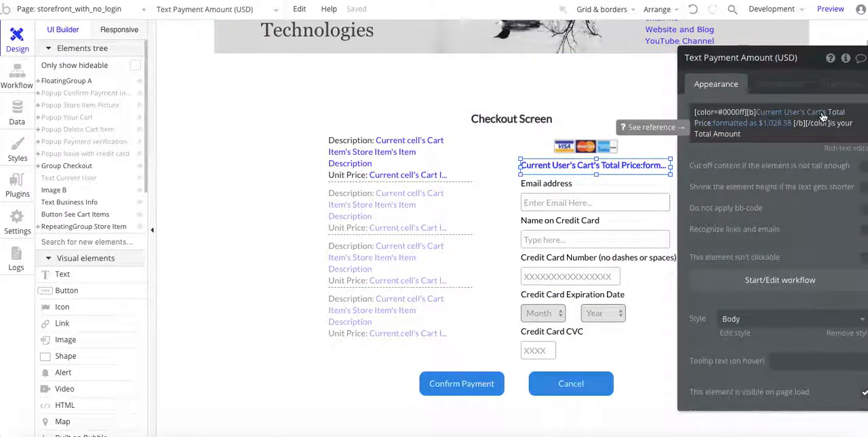
{"action": "left_click", "coordinate": [776, 126]}
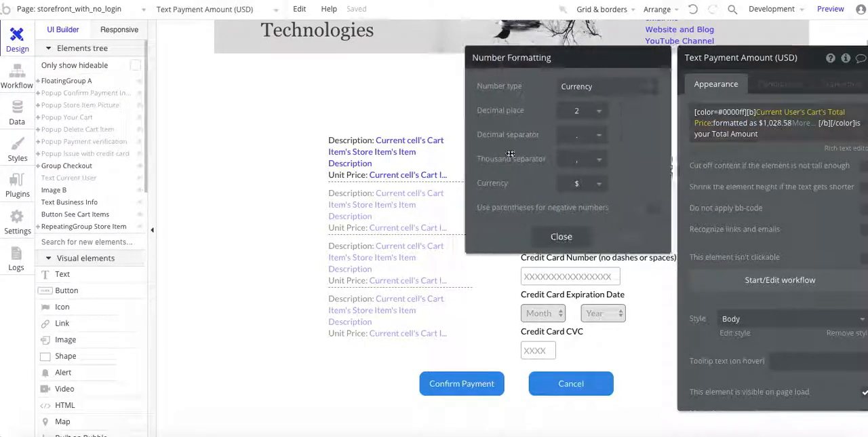
{"action": "left_click", "coordinate": [591, 89]}
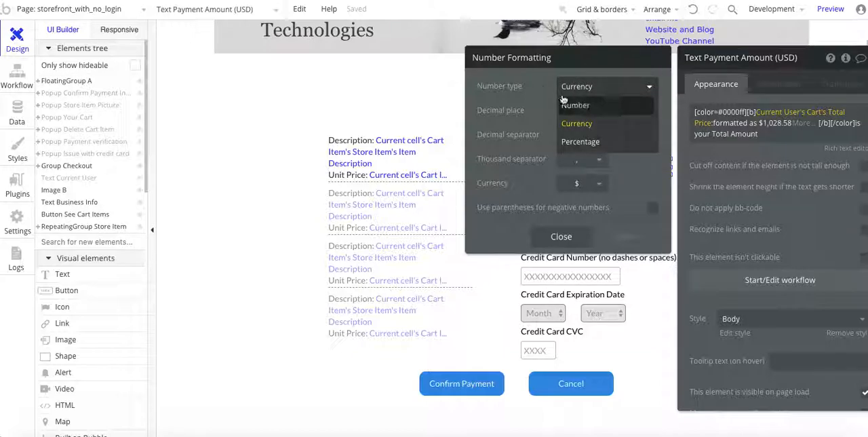
{"action": "left_click", "coordinate": [544, 85]}
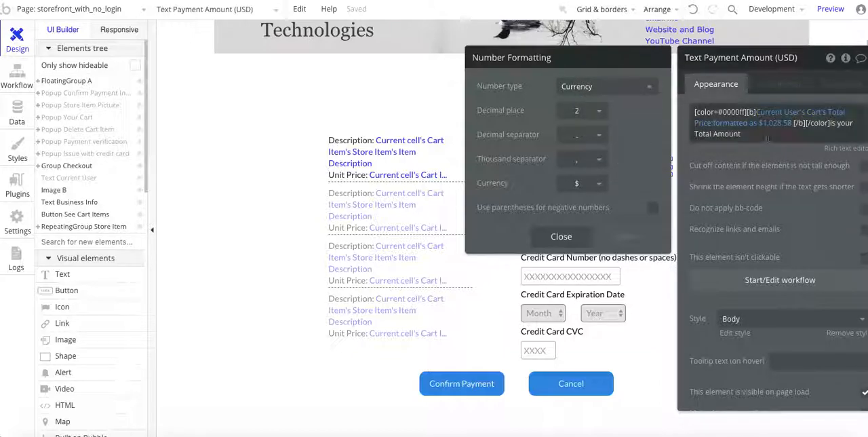
{"action": "left_click", "coordinate": [763, 153]}
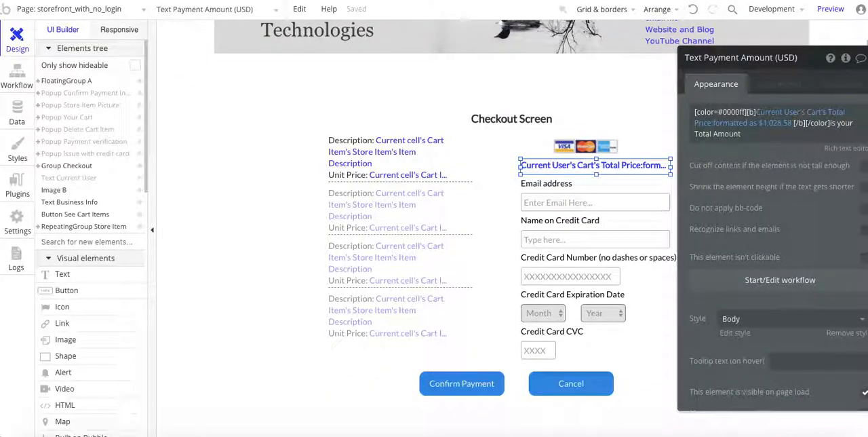
Open the Confirm Payment button's workflow and examine how step 1 sets the Fee Calculation state
{"action": "left_click", "coordinate": [460, 385]}
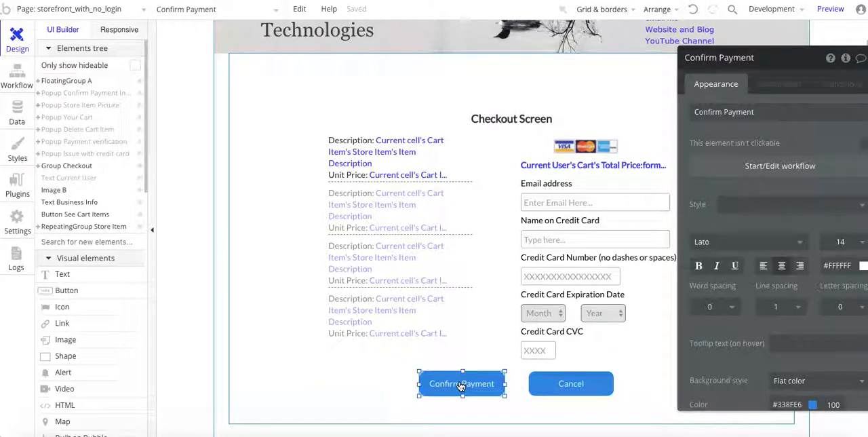
{"action": "left_click", "coordinate": [737, 167]}
{"action": "scroll", "coordinate": [246, 263], "scroll_direction": "down", "scroll_amount": 3}
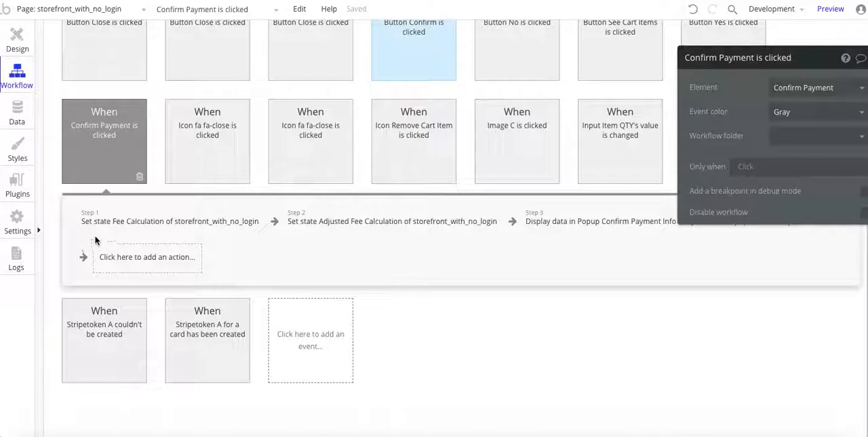
{"action": "left_click", "coordinate": [122, 221]}
{"action": "left_click_drag", "start_coordinate": [749, 144], "coordinate": [580, 201]}
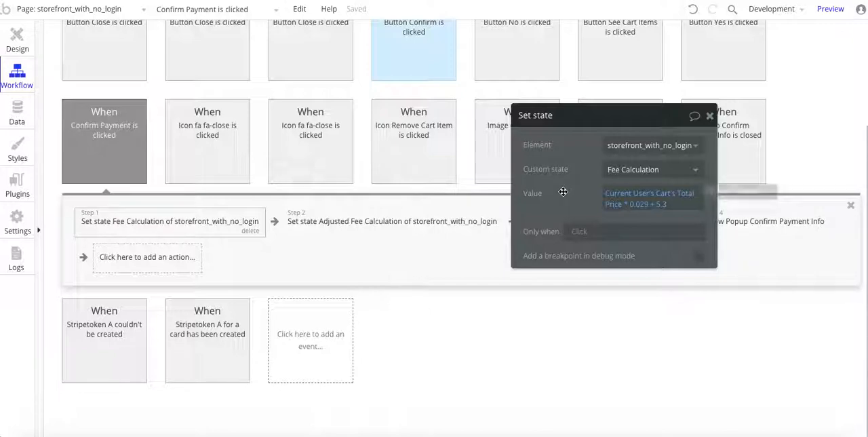
{"action": "left_click", "coordinate": [622, 149]}
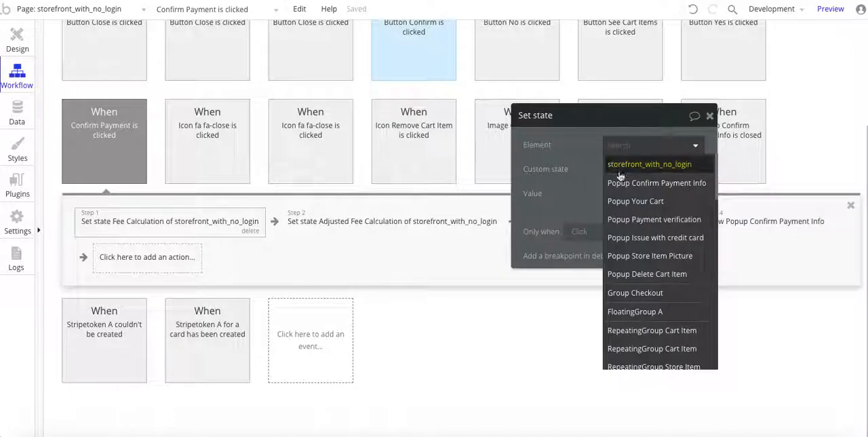
{"action": "left_click", "coordinate": [612, 164]}
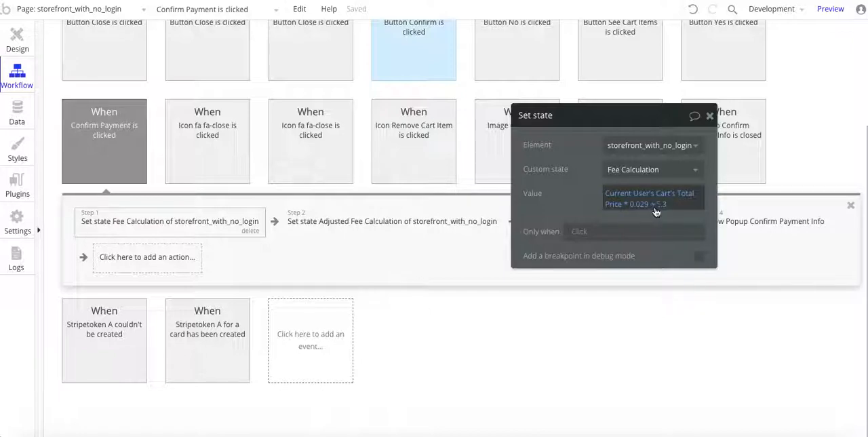
{"action": "mouse_move", "coordinate": [657, 211]}
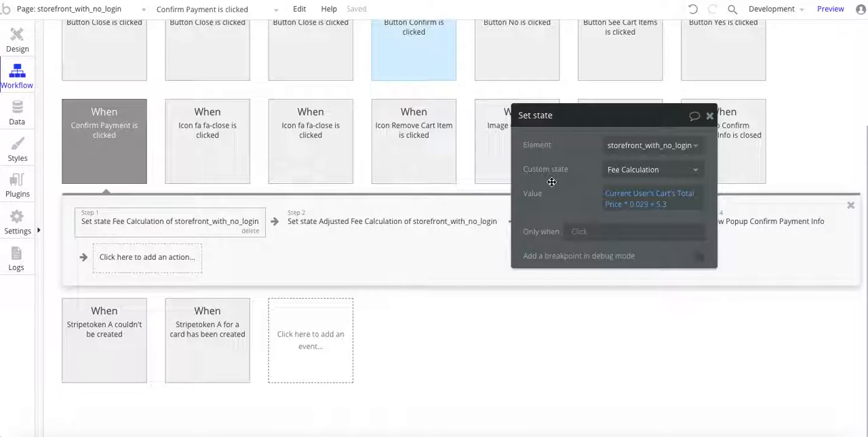
Compare the Adjusted Fee Calculation value in step 2 of the Confirm Payment workflow with the Fee Calculation value in step 1
{"action": "left_click", "coordinate": [384, 230]}
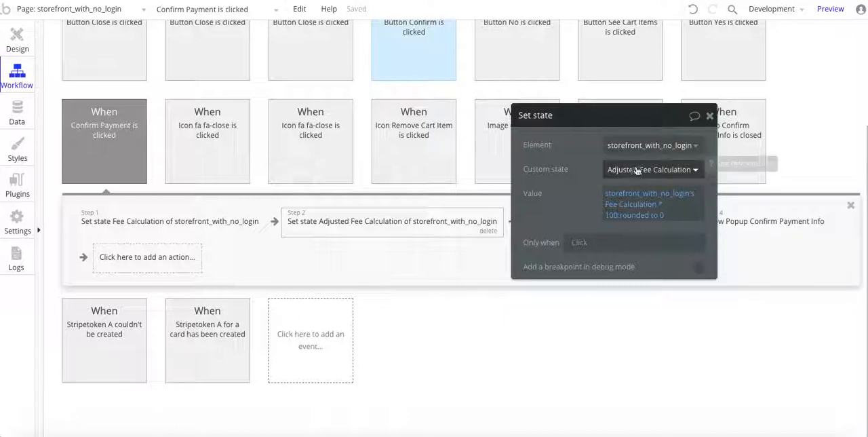
{"action": "left_click", "coordinate": [144, 228]}
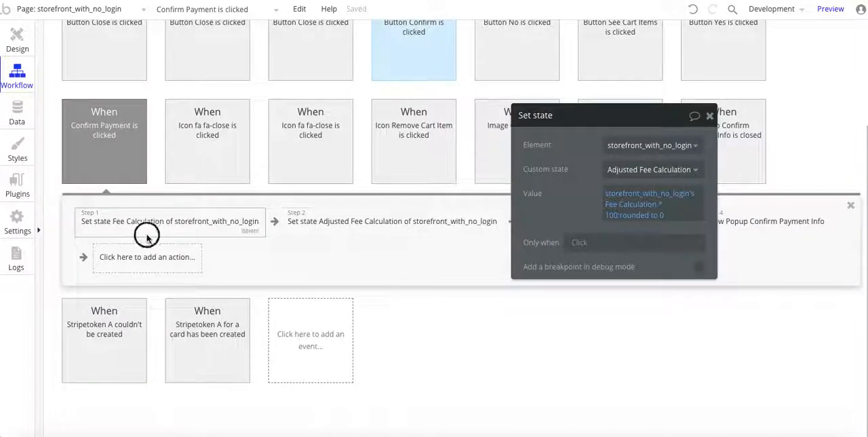
{"action": "left_click", "coordinate": [351, 222]}
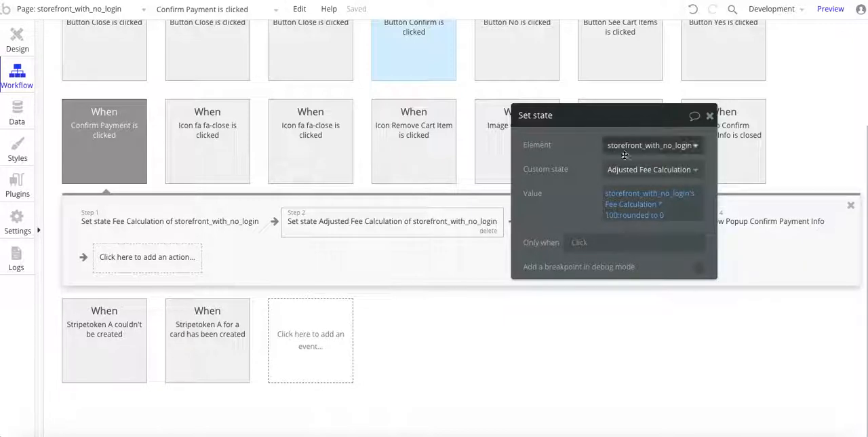
{"action": "left_click", "coordinate": [192, 231]}
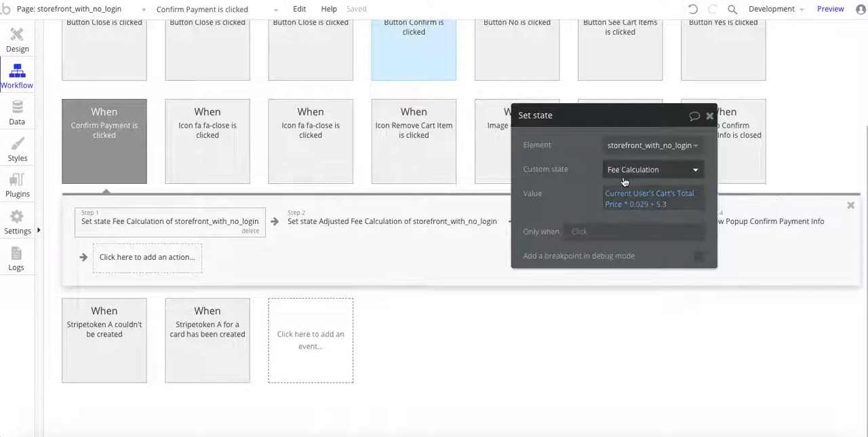
{"action": "left_click", "coordinate": [377, 219]}
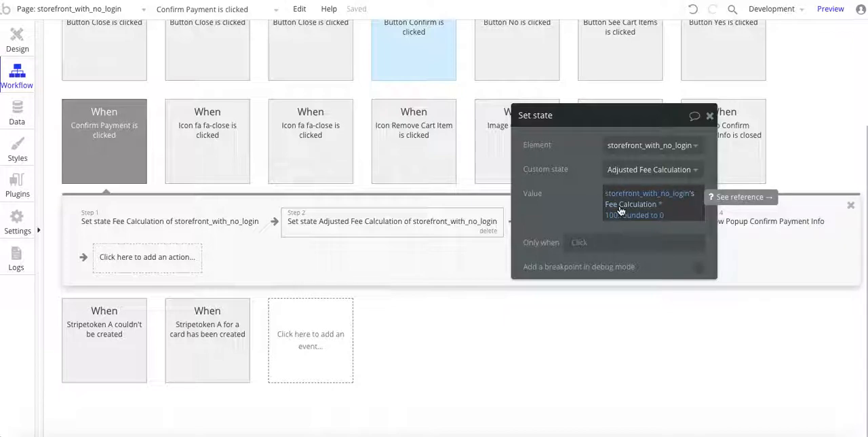
{"action": "left_click", "coordinate": [166, 227]}
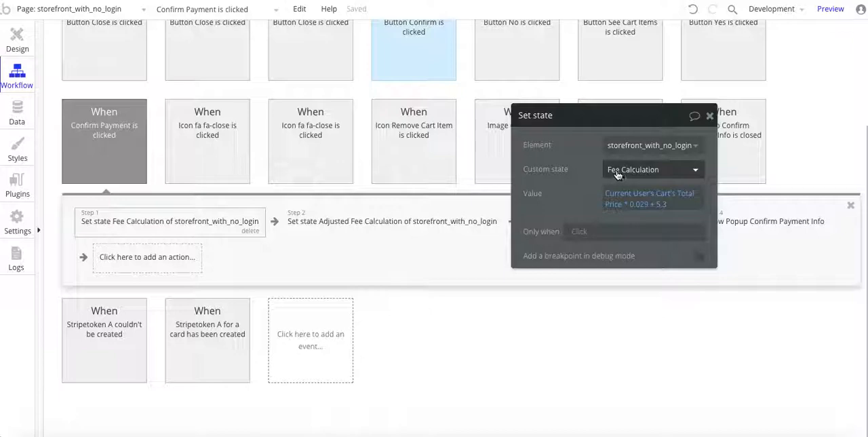
{"action": "left_click", "coordinate": [412, 226]}
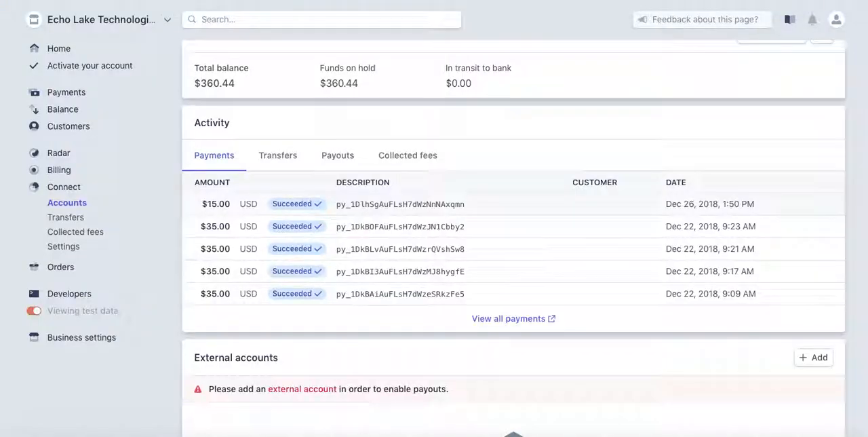
Switch to the connected account's payment details in Stripe and examine the fee charged on the $15.00 payment
{"action": "left_click", "coordinate": [237, 1]}
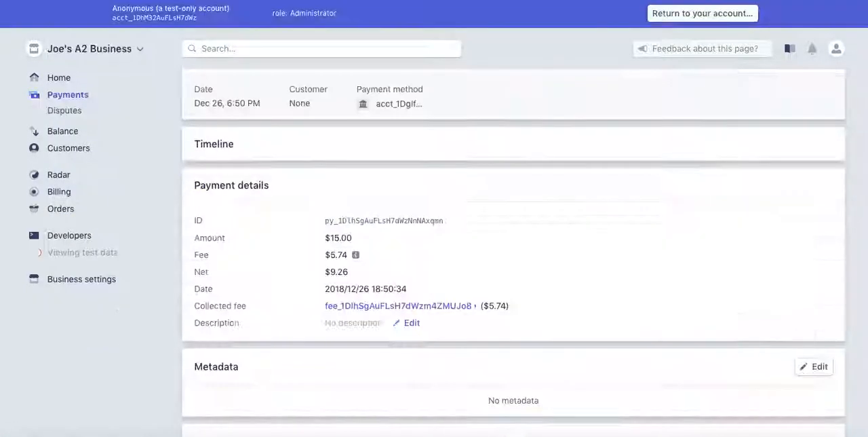
{"action": "left_click_drag", "start_coordinate": [346, 255], "coordinate": [328, 256]}
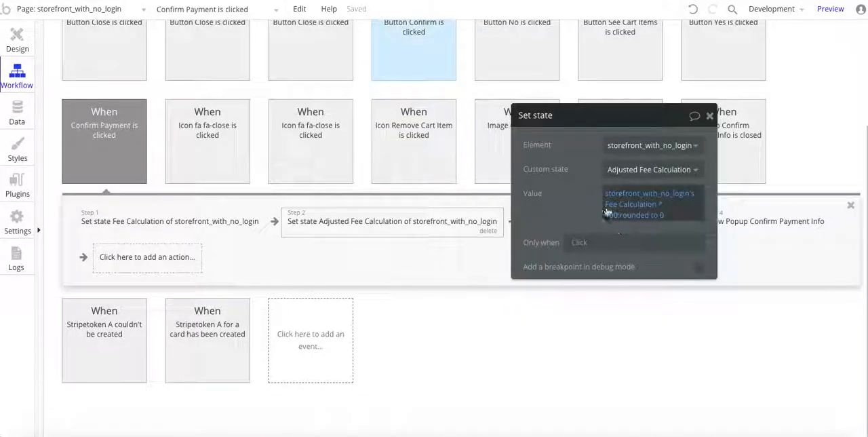
Examine the Display data and Show actions for Popup Confirm Payment Info in steps 3 and 4 of the Confirm Payment workflow
{"action": "left_click_drag", "start_coordinate": [583, 254], "coordinate": [453, 306]}
{"action": "left_click", "coordinate": [581, 222]}
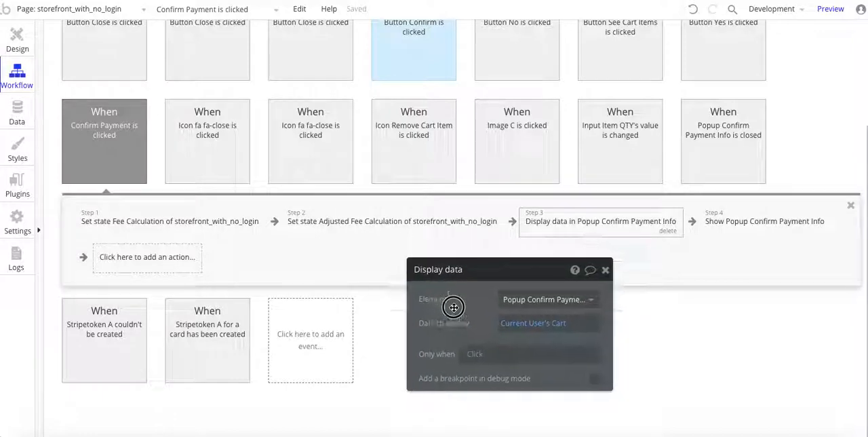
{"action": "left_click", "coordinate": [720, 225]}
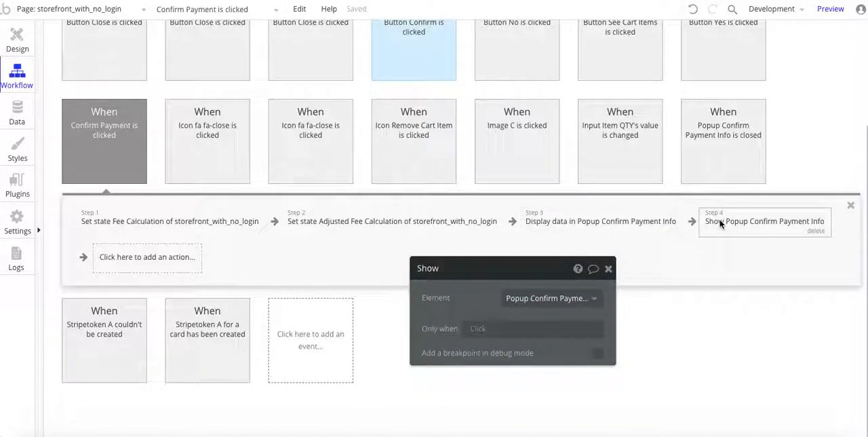
{"action": "left_click", "coordinate": [590, 221]}
{"action": "left_click_drag", "start_coordinate": [473, 310], "coordinate": [472, 299]}
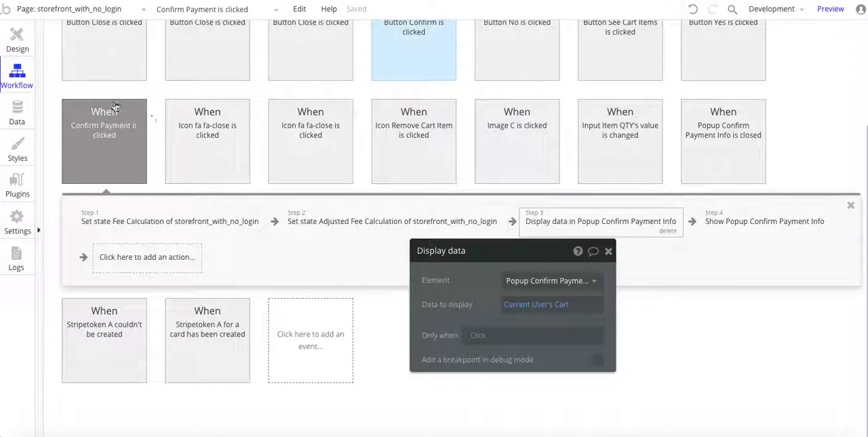
Reveal Popup Confirm Payment Info in the design and review the dynamic content of Text Thank You in the Rich Text Editor, leaving it unedited
{"action": "left_click", "coordinate": [17, 39]}
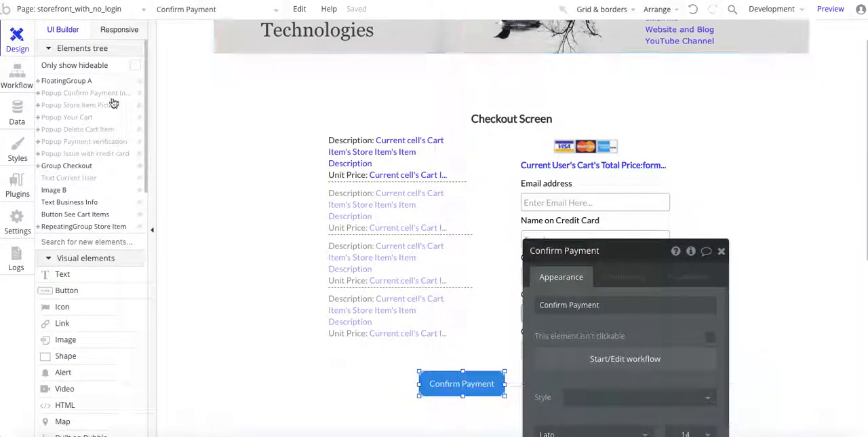
{"action": "left_click", "coordinate": [76, 93]}
{"action": "left_click", "coordinate": [516, 105]}
{"action": "left_click", "coordinate": [628, 280]}
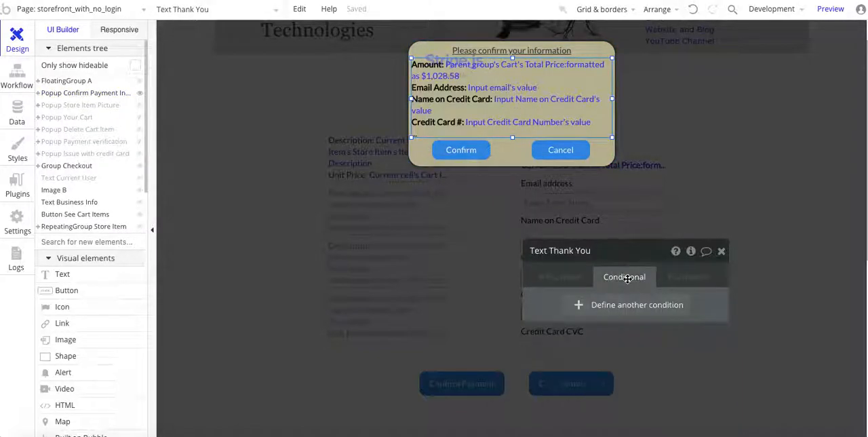
{"action": "left_click", "coordinate": [575, 281]}
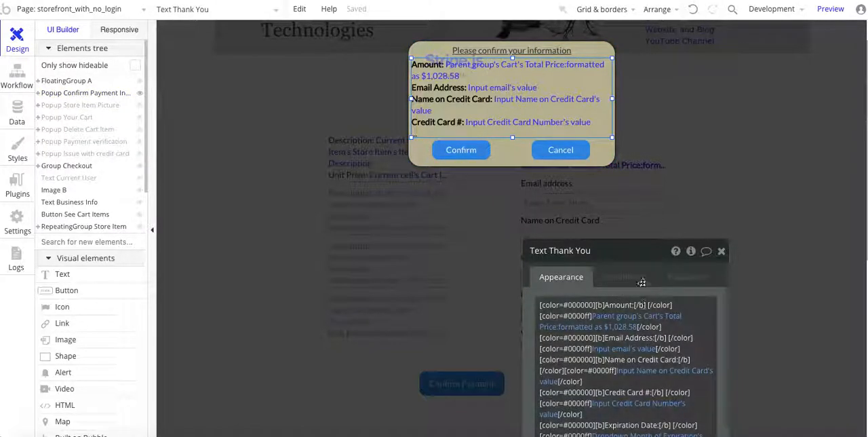
{"action": "left_click_drag", "start_coordinate": [643, 250], "coordinate": [705, 76]}
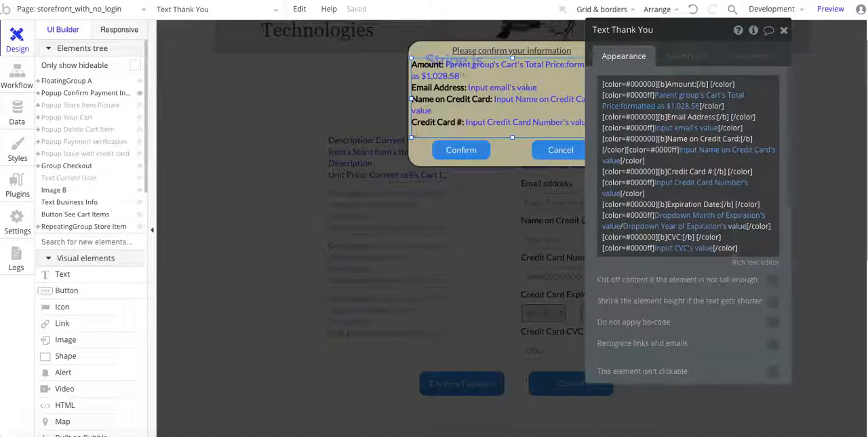
{"action": "left_click", "coordinate": [739, 261]}
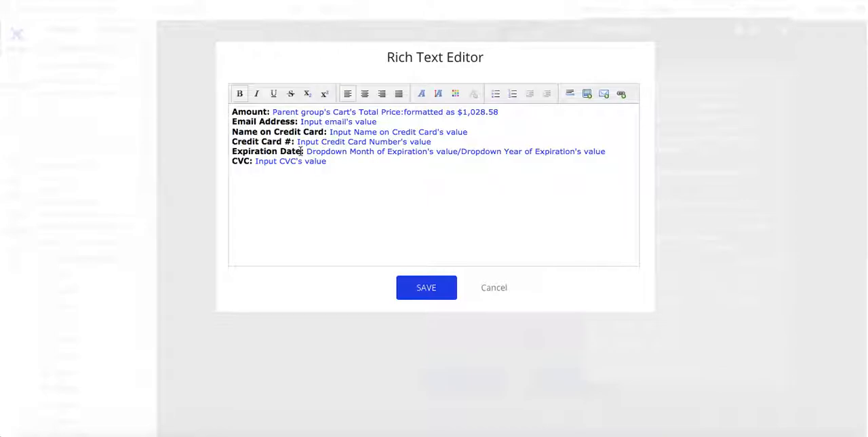
{"action": "left_click", "coordinate": [494, 289]}
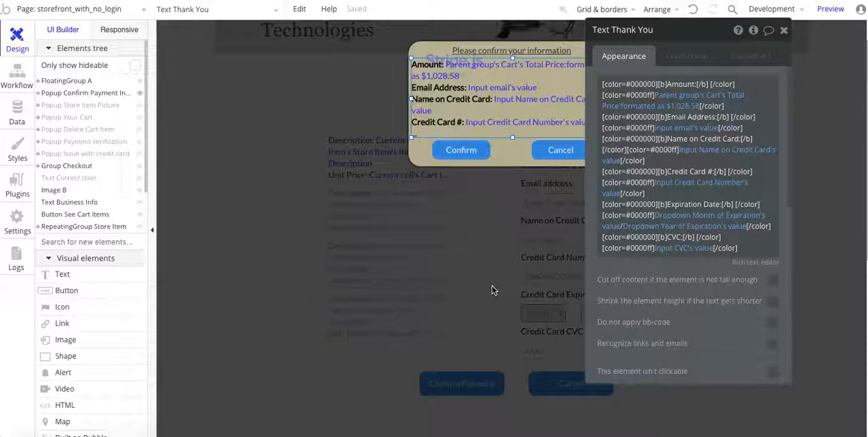
Inspect the settings of the Stripetoken A element placed inside the confirmation popup
{"action": "left_click", "coordinate": [437, 60]}
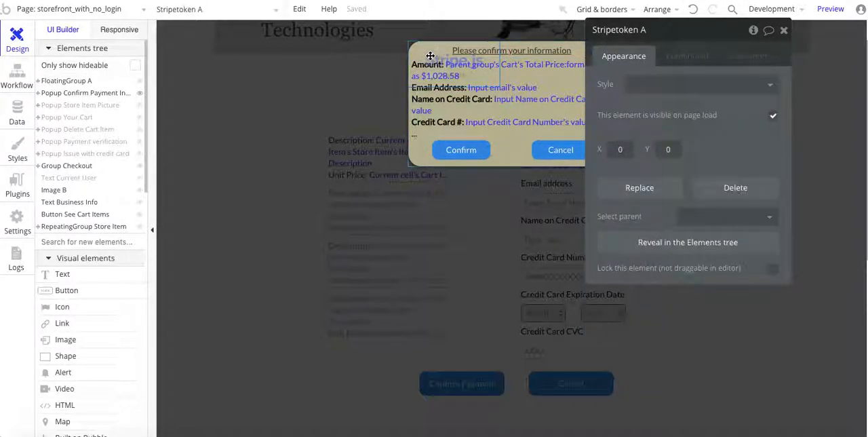
{"action": "left_click_drag", "start_coordinate": [630, 111], "coordinate": [640, 128]}
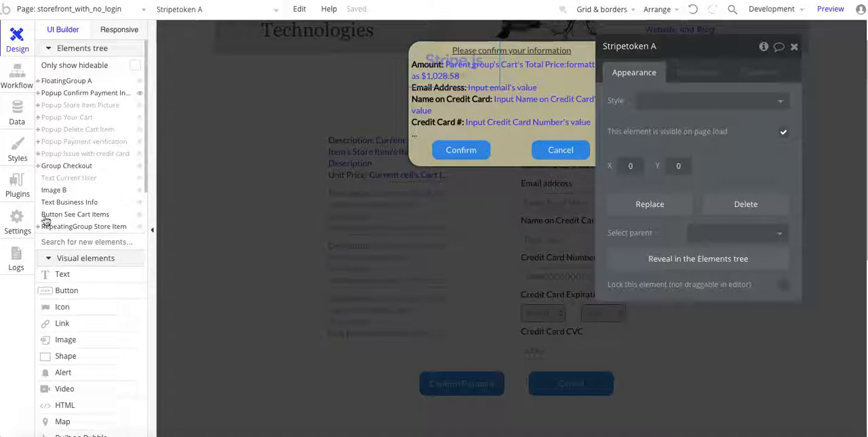
Try placing a second Stripe token element on the confirmation popup, and undo the addition
{"action": "scroll", "coordinate": [93, 283], "scroll_direction": "down", "scroll_amount": 5}
{"action": "scroll", "coordinate": [93, 282], "scroll_direction": "down", "scroll_amount": 2}
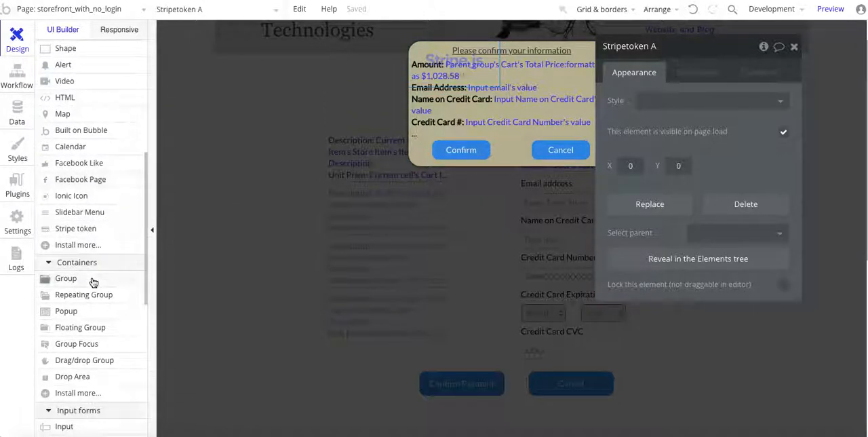
{"action": "left_click", "coordinate": [70, 229]}
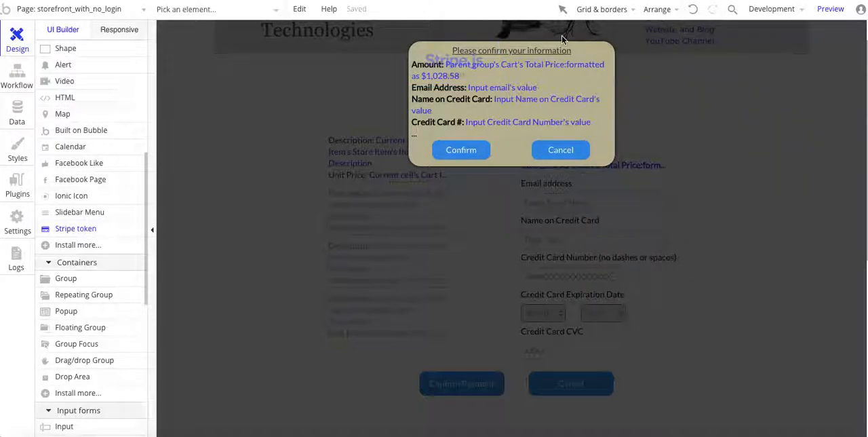
{"action": "left_click_drag", "start_coordinate": [574, 81], "coordinate": [594, 94]}
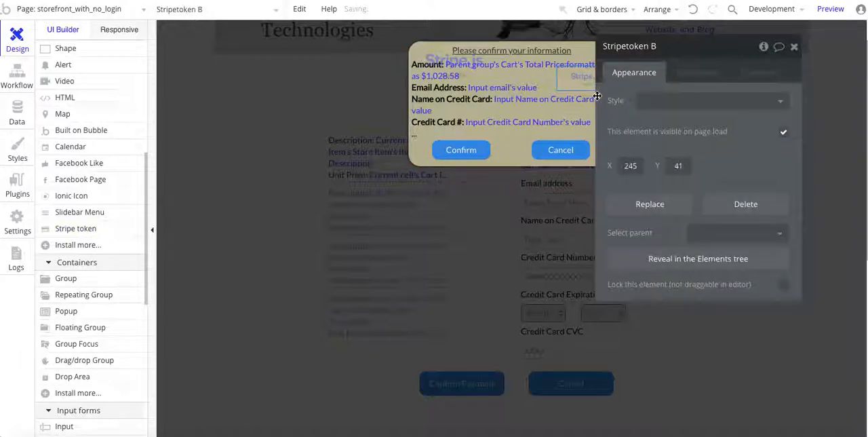
{"action": "left_click", "coordinate": [692, 8]}
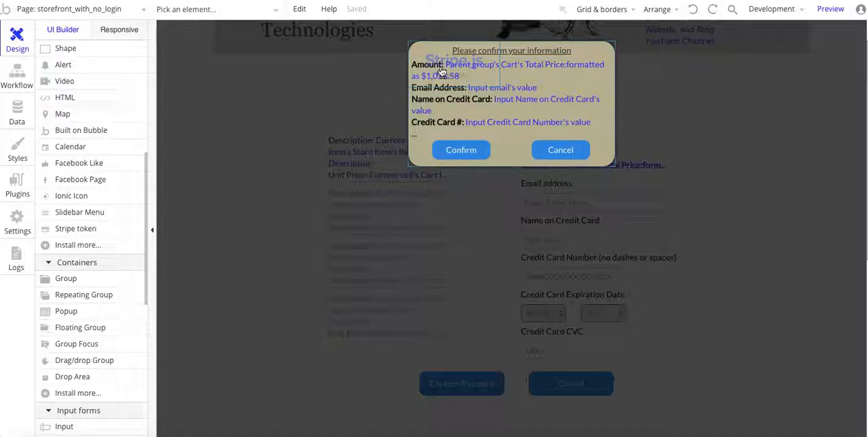
Open the popup's Confirm button workflow and examine how step 1 sets the Processing Payment state
{"action": "left_click", "coordinate": [449, 152]}
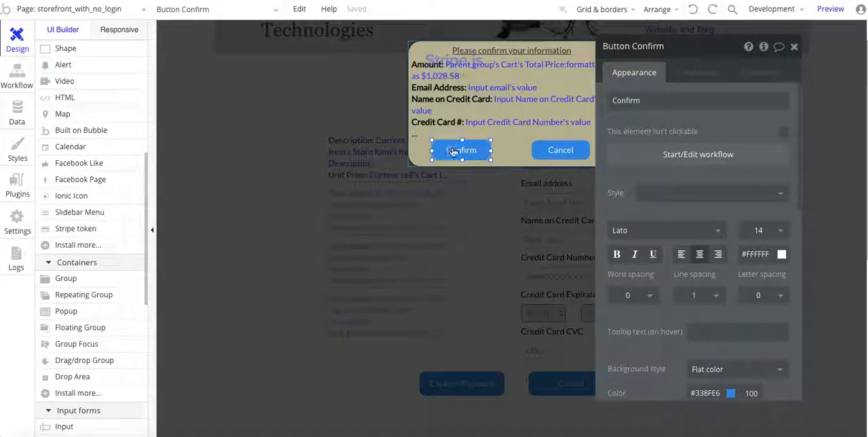
{"action": "left_click", "coordinate": [661, 154]}
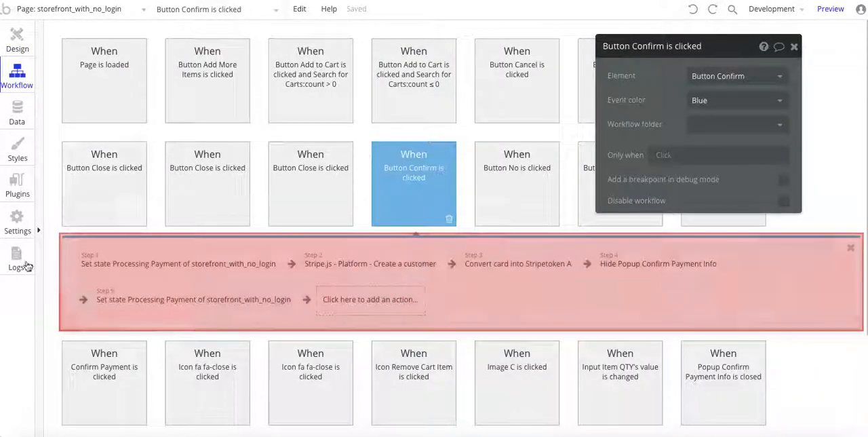
{"action": "left_click", "coordinate": [159, 265]}
{"action": "left_click_drag", "start_coordinate": [654, 120], "coordinate": [570, 166]}
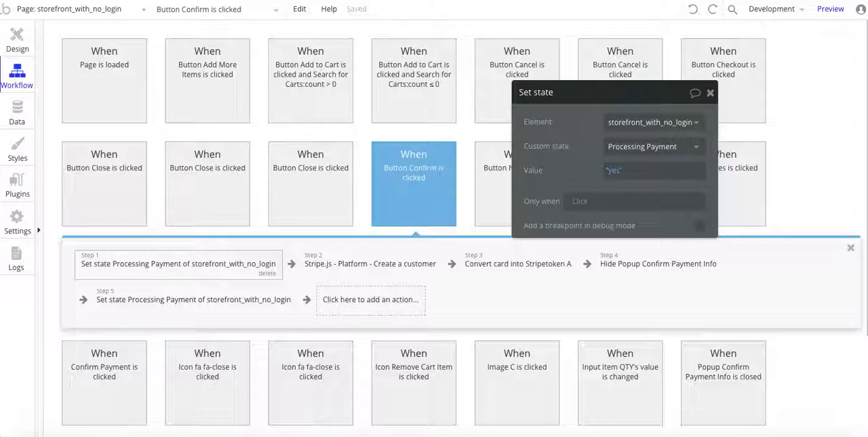
{"action": "left_click", "coordinate": [17, 39]}
{"action": "left_click", "coordinate": [442, 150]}
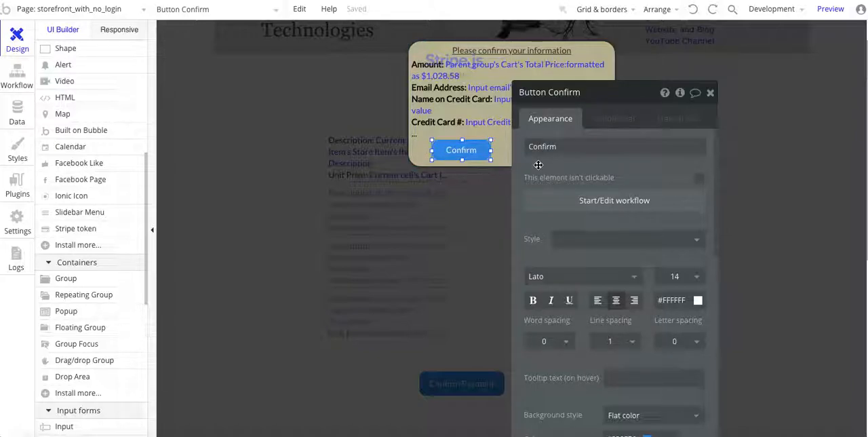
{"action": "left_click", "coordinate": [580, 200]}
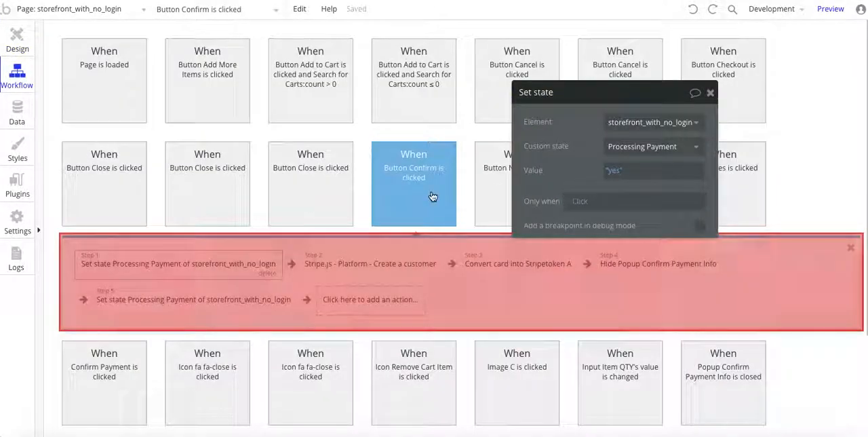
{"action": "left_click_drag", "start_coordinate": [587, 132], "coordinate": [589, 135]}
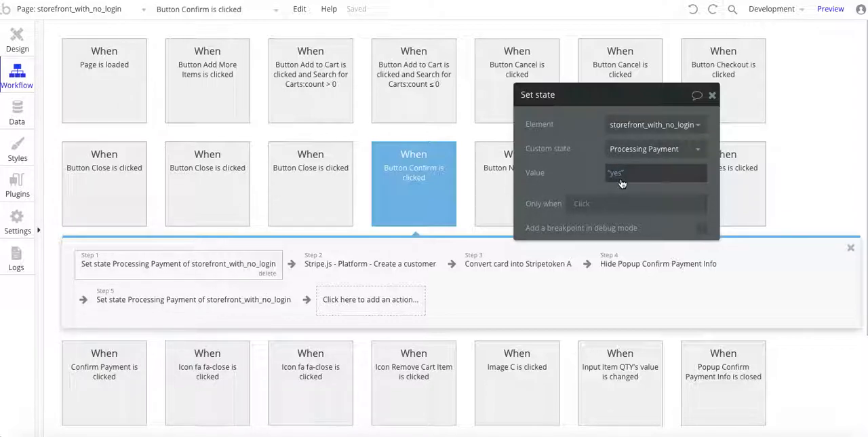
Review Button Confirm's conditions that depend on the page's Processing Payment state
{"action": "left_click", "coordinate": [17, 39]}
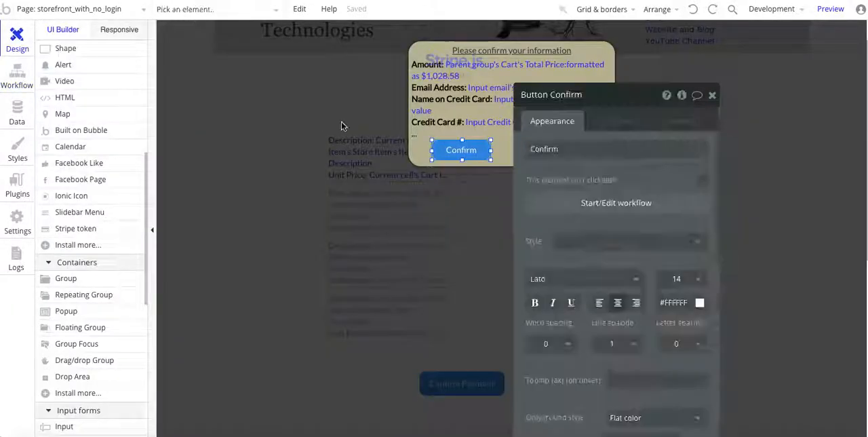
{"action": "left_click", "coordinate": [615, 125]}
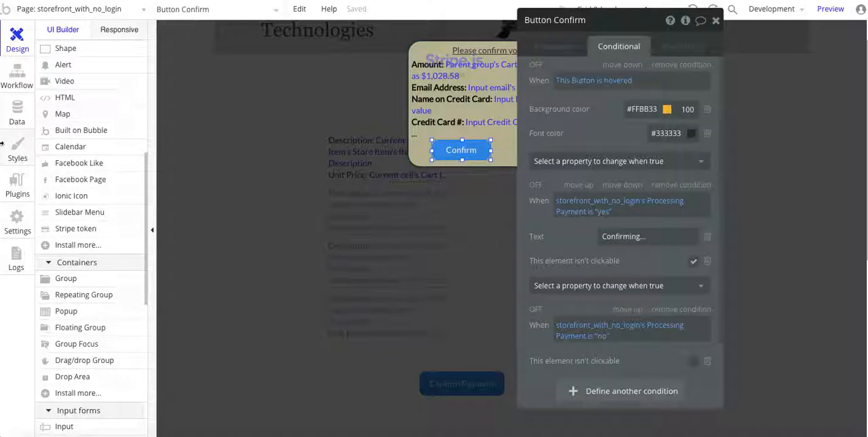
Examine the email address and description parameters of the Stripe.js create-a-customer action in step 2 of the Button Confirm workflow
{"action": "left_click", "coordinate": [17, 76]}
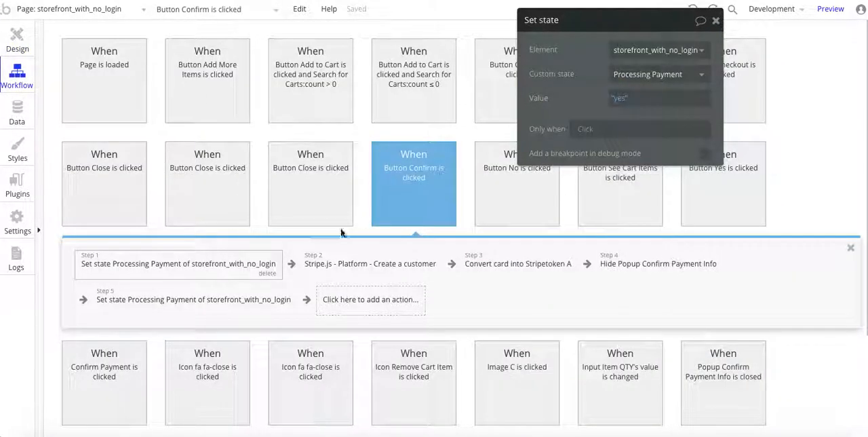
{"action": "left_click", "coordinate": [325, 266]}
{"action": "left_click", "coordinate": [560, 103]}
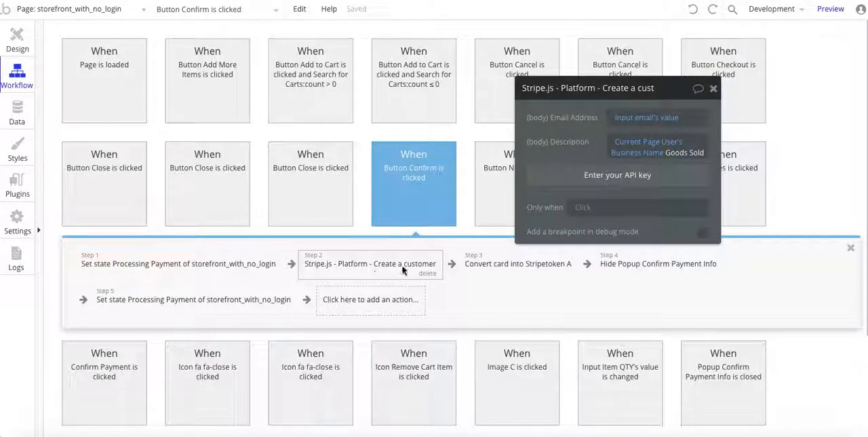
Browse the Stripe.js plugin actions available for a new step in the Button Confirm workflow
{"action": "left_click", "coordinate": [364, 304]}
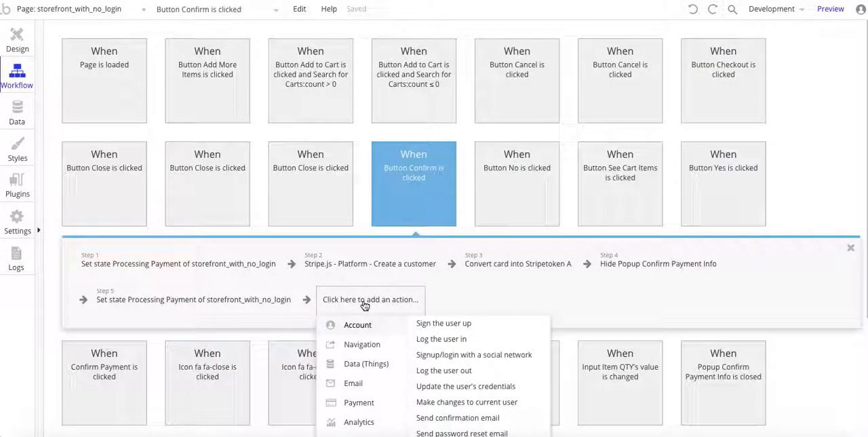
{"action": "scroll", "coordinate": [357, 328], "scroll_direction": "down", "scroll_amount": 3}
{"action": "left_click", "coordinate": [357, 326]}
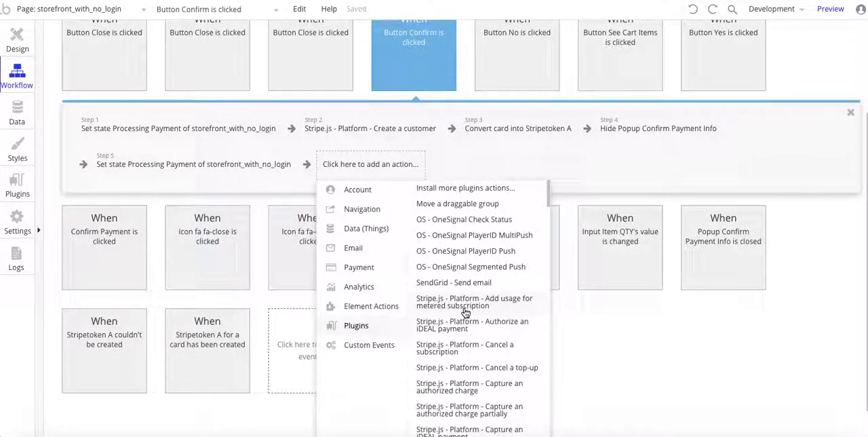
{"action": "scroll", "coordinate": [465, 312], "scroll_direction": "down", "scroll_amount": 5}
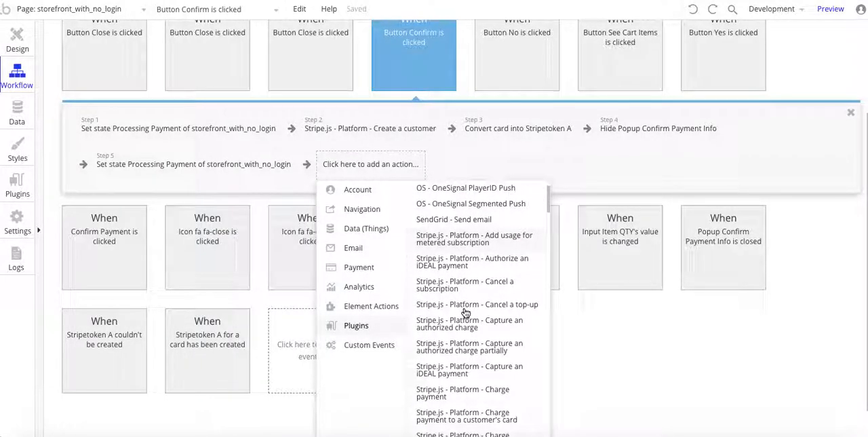
{"action": "scroll", "coordinate": [465, 312], "scroll_direction": "down", "scroll_amount": 20}
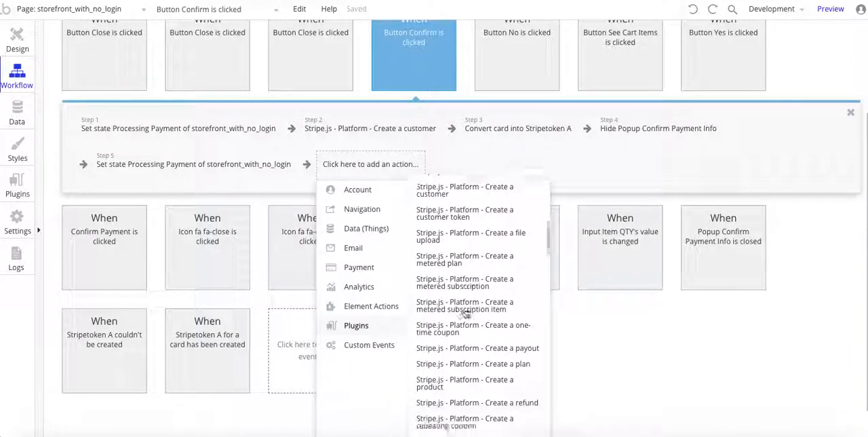
{"action": "scroll", "coordinate": [465, 312], "scroll_direction": "down", "scroll_amount": 20}
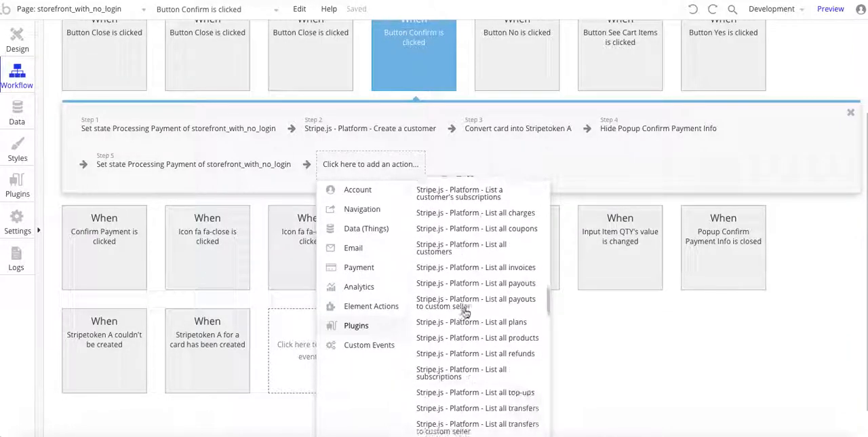
{"action": "scroll", "coordinate": [465, 312], "scroll_direction": "down", "scroll_amount": 20}
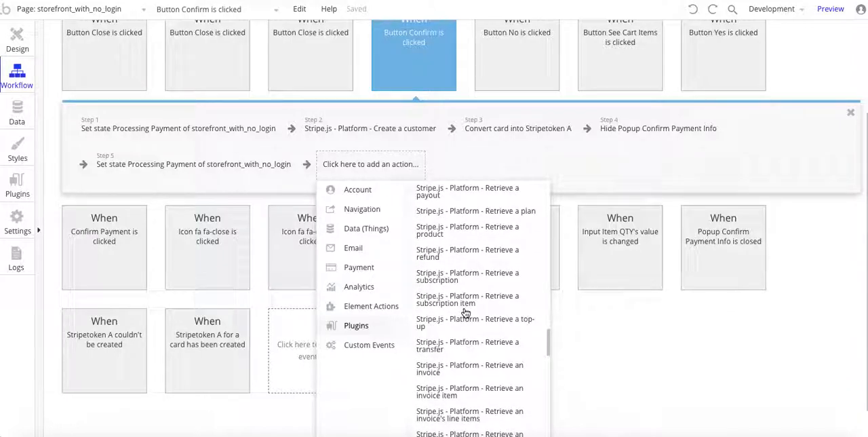
{"action": "scroll", "coordinate": [465, 312], "scroll_direction": "down", "scroll_amount": 5}
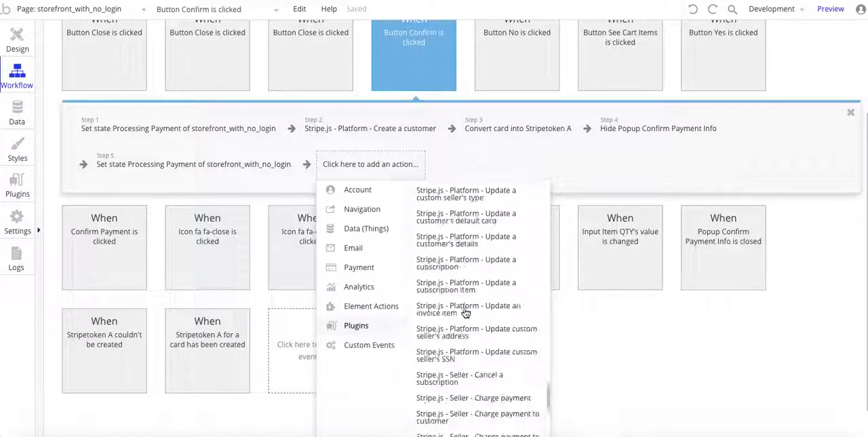
{"action": "scroll", "coordinate": [465, 312], "scroll_direction": "up", "scroll_amount": 20}
{"action": "scroll", "coordinate": [465, 312], "scroll_direction": "down", "scroll_amount": 5}
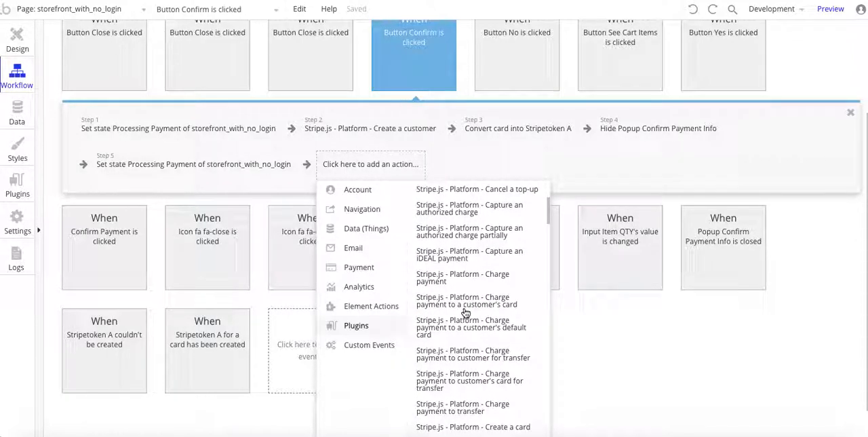
{"action": "scroll", "coordinate": [465, 312], "scroll_direction": "down", "scroll_amount": 5}
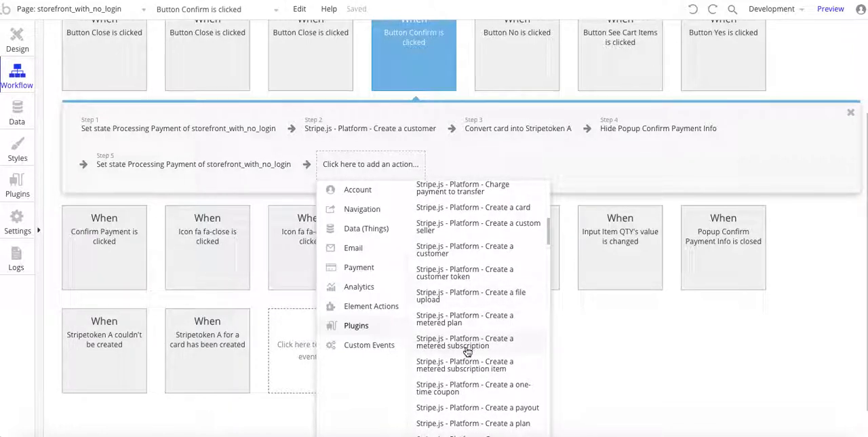
{"action": "scroll", "coordinate": [481, 344], "scroll_direction": "down", "scroll_amount": 3}
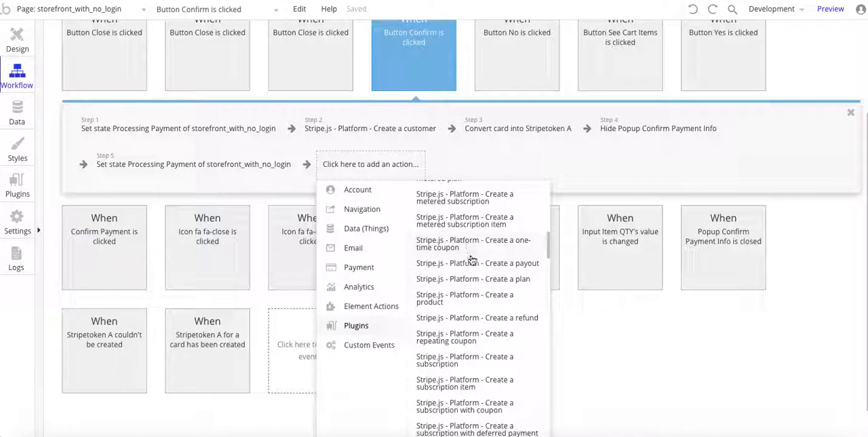
{"action": "scroll", "coordinate": [453, 358], "scroll_direction": "down", "scroll_amount": 5}
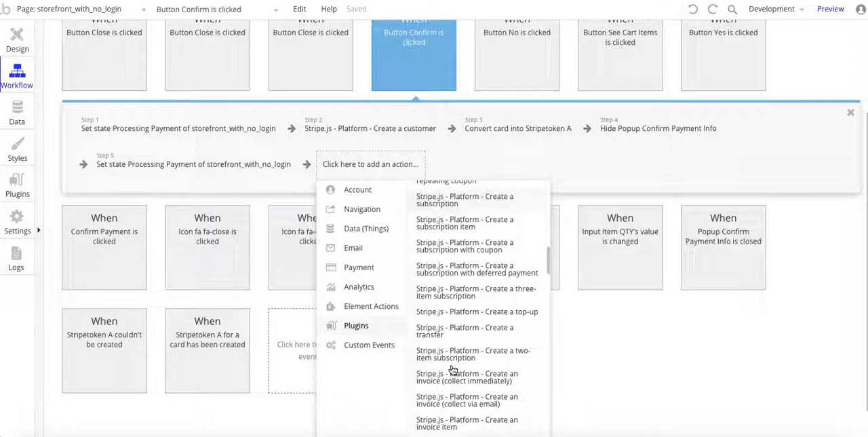
{"action": "scroll", "coordinate": [453, 370], "scroll_direction": "down", "scroll_amount": 2}
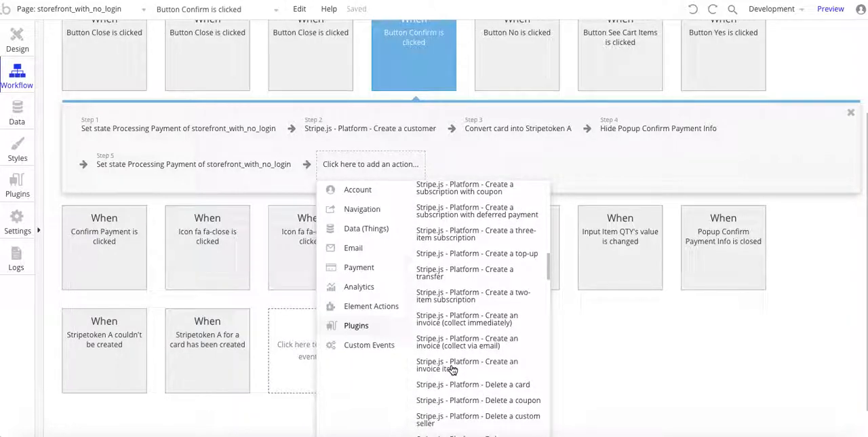
{"action": "scroll", "coordinate": [452, 370], "scroll_direction": "down", "scroll_amount": 1}
{"action": "scroll", "coordinate": [448, 367], "scroll_direction": "up", "scroll_amount": 9}
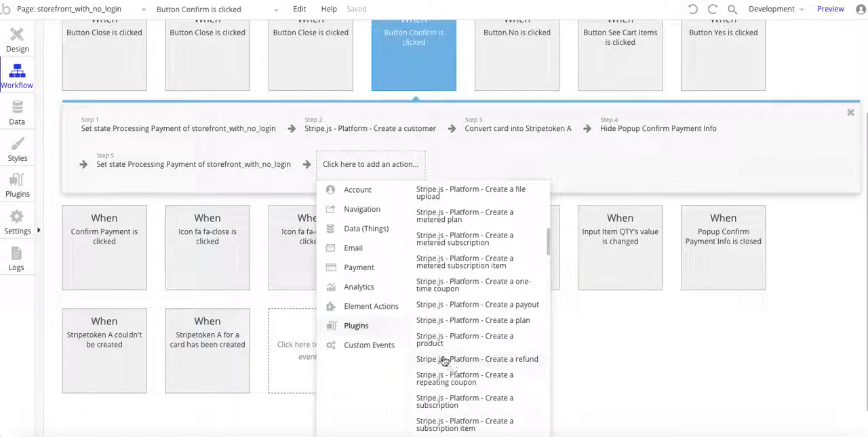
{"action": "scroll", "coordinate": [469, 305], "scroll_direction": "up", "scroll_amount": 2}
{"action": "scroll", "coordinate": [469, 305], "scroll_direction": "up", "scroll_amount": 3}
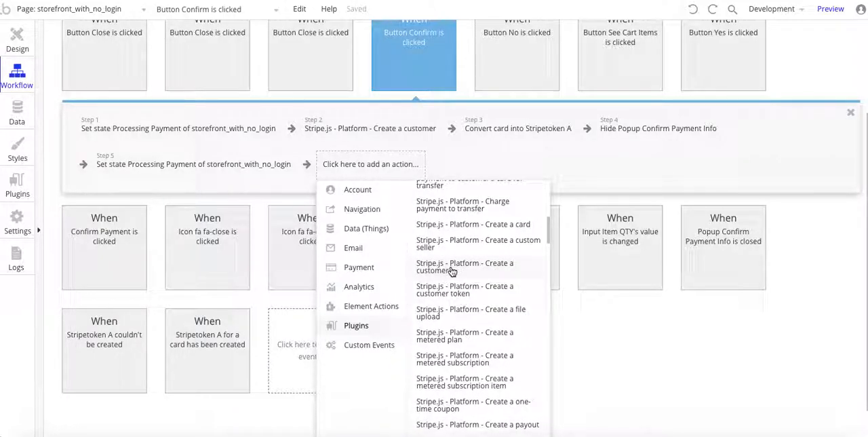
Try adding a Stripe.js - Platform - Create a customer action at the end of the Button Confirm workflow, and delete it
{"action": "left_click", "coordinate": [450, 271]}
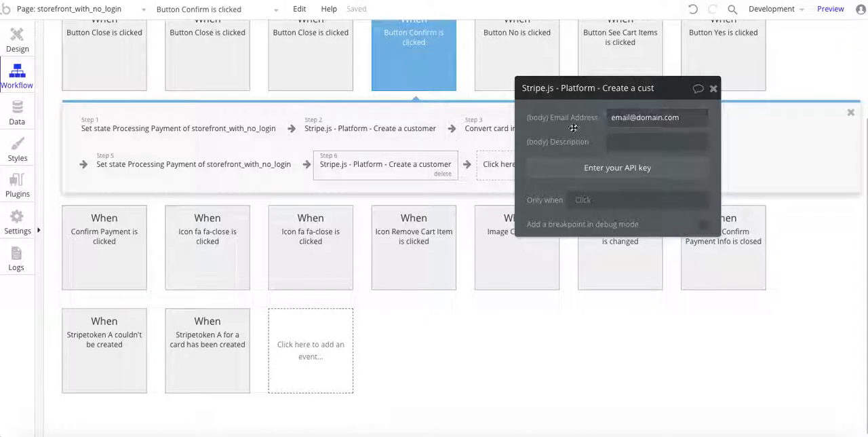
{"action": "left_click", "coordinate": [442, 174]}
Reopen step 2's create-a-customer action and compare its parameters with the fields on the storefront preview's checkout screen
{"action": "left_click", "coordinate": [389, 137]}
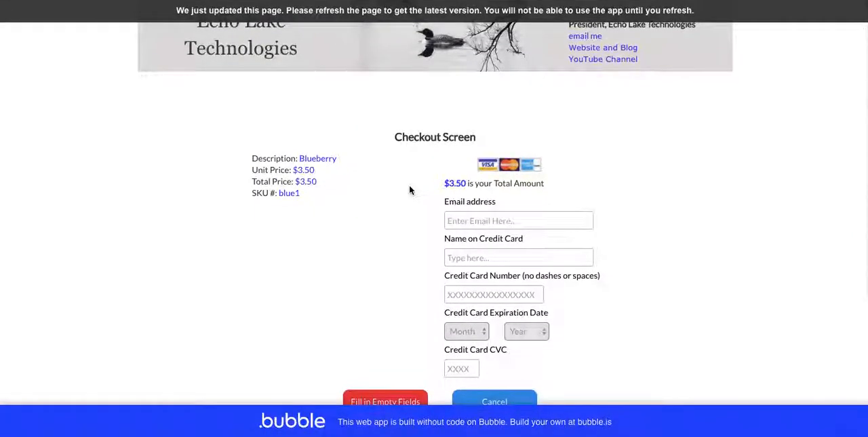
{"action": "scroll", "coordinate": [409, 186], "scroll_direction": "down", "scroll_amount": 2}
{"action": "left_click", "coordinate": [470, 269]}
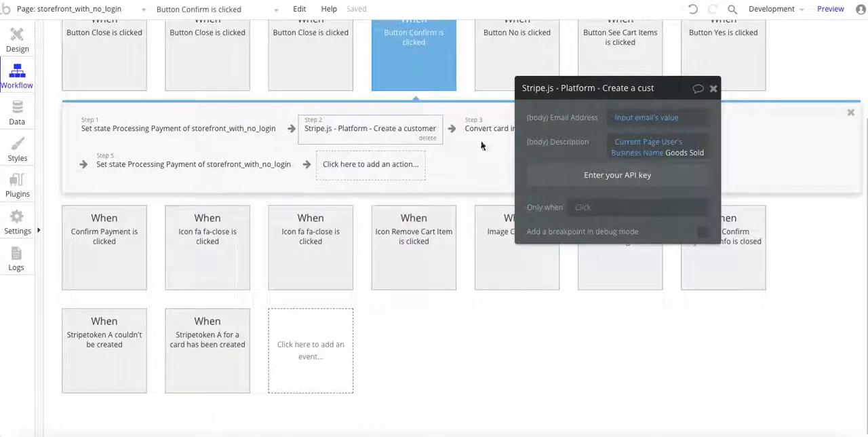
Open step 3 of the Button Confirm workflow and examine which checkout inputs feed the Stripetoken A card conversion
{"action": "left_click_drag", "start_coordinate": [571, 153], "coordinate": [535, 204]}
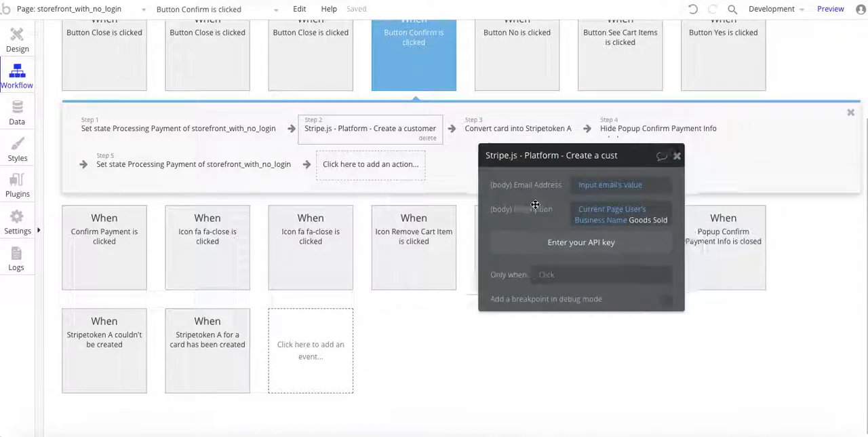
{"action": "left_click", "coordinate": [514, 131]}
{"action": "left_click_drag", "start_coordinate": [523, 202], "coordinate": [529, 216]}
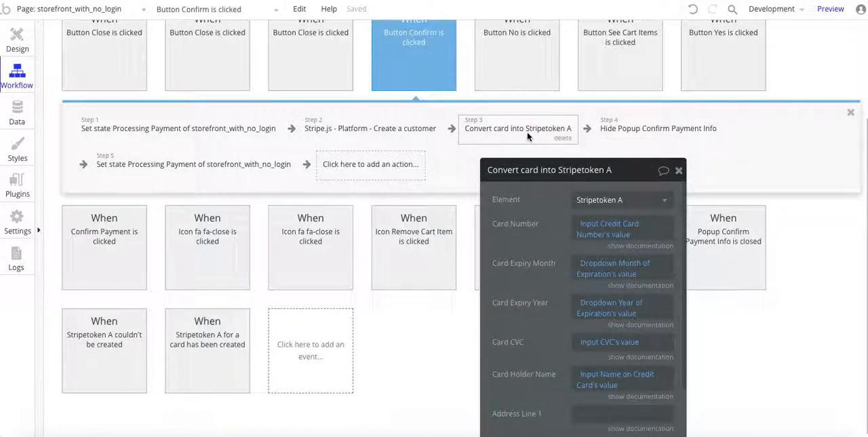
Select Stripetoken A on the confirmation popup in the page design, try placing a second Stripe token element beside it, and delete the extra one
{"action": "left_click", "coordinate": [17, 40]}
{"action": "left_click", "coordinate": [434, 64]}
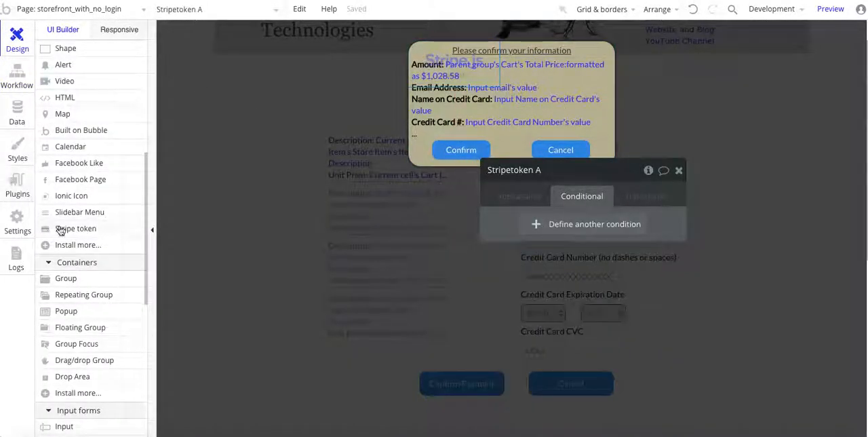
{"action": "scroll", "coordinate": [61, 228], "scroll_direction": "down", "scroll_amount": 2}
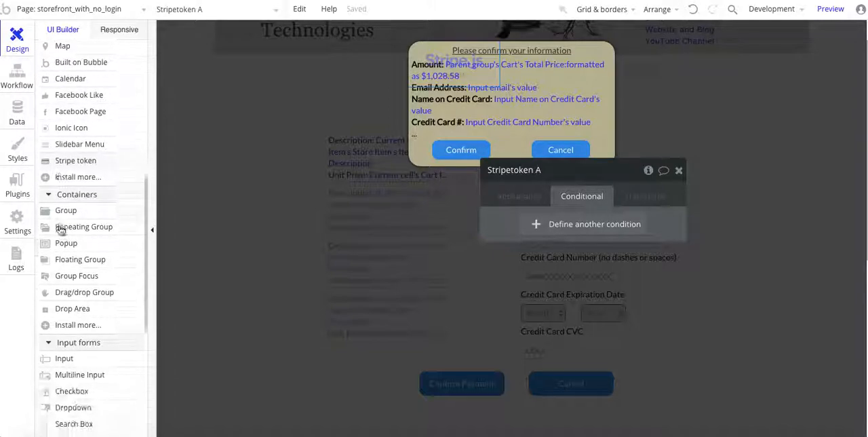
{"action": "left_click", "coordinate": [67, 157]}
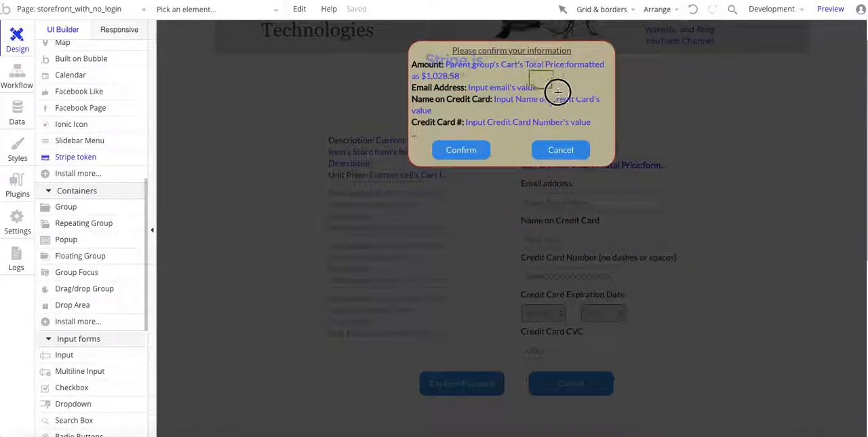
{"action": "left_click", "coordinate": [575, 109]}
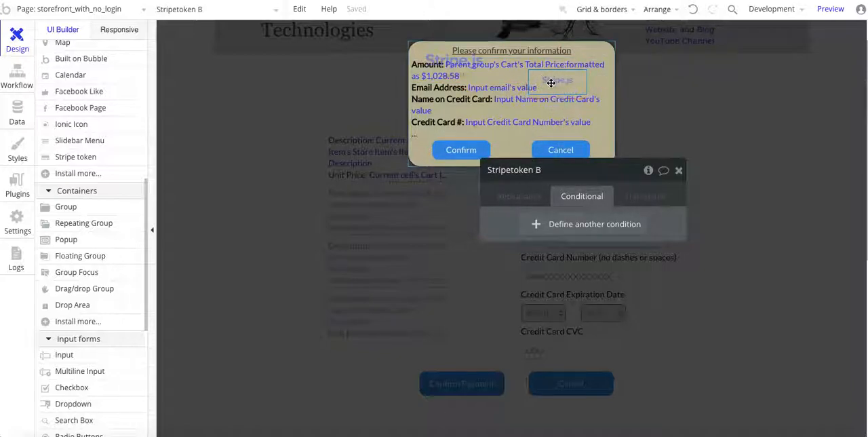
{"action": "key", "text": "Delete"}
{"action": "left_click", "coordinate": [451, 55]}
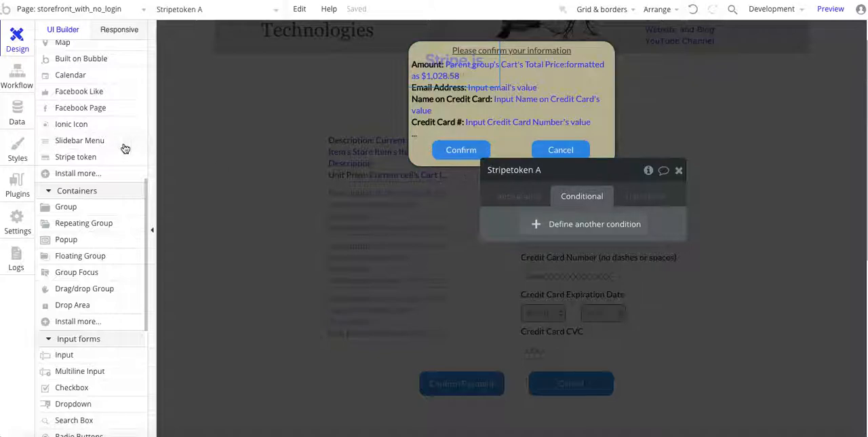
Return to the Button Confirm workflow and review the card number, expiry, CVC and card holder parameters of step 3
{"action": "left_click", "coordinate": [15, 72]}
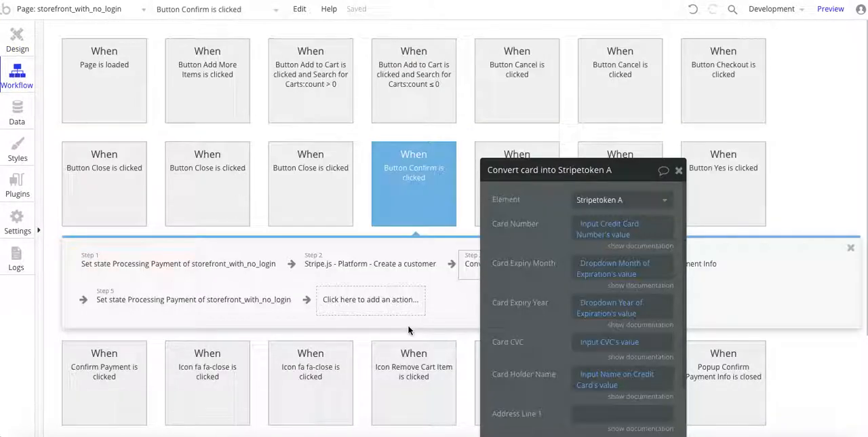
{"action": "left_click_drag", "start_coordinate": [538, 247], "coordinate": [634, 175]}
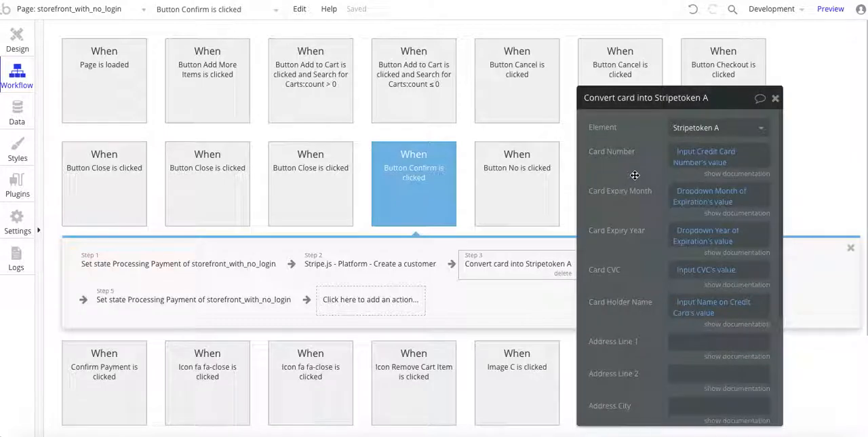
{"action": "left_click", "coordinate": [331, 193]}
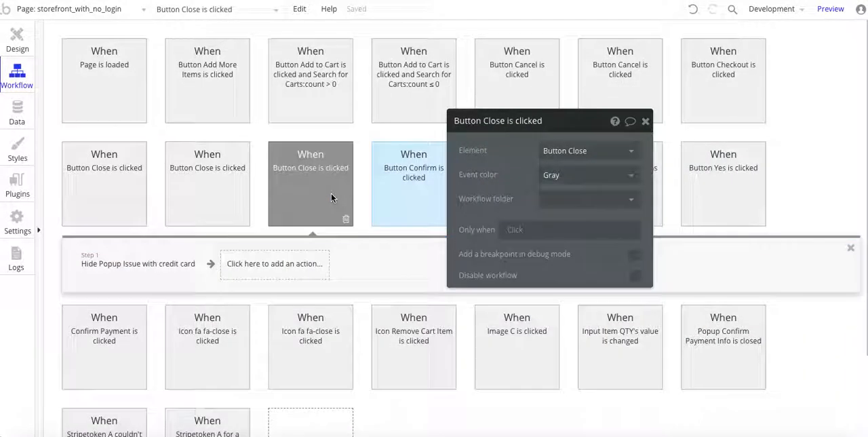
{"action": "left_click", "coordinate": [426, 194]}
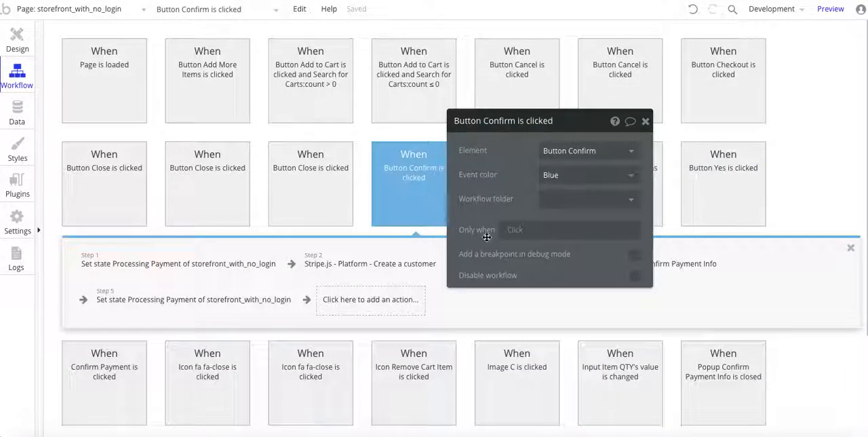
{"action": "left_click_drag", "start_coordinate": [487, 235], "coordinate": [159, 225]}
{"action": "left_click", "coordinate": [498, 268]}
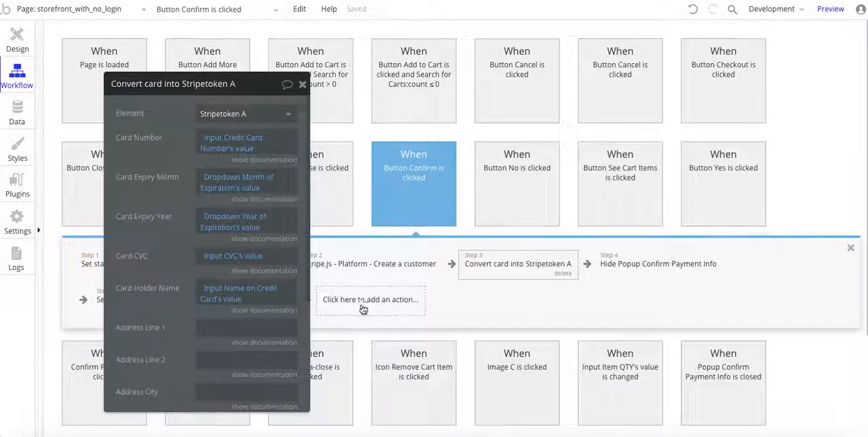
Try adding a second Convert card into a Stripe token action to the Button Confirm workflow, delete it and reopen step 3
{"action": "left_click", "coordinate": [366, 300]}
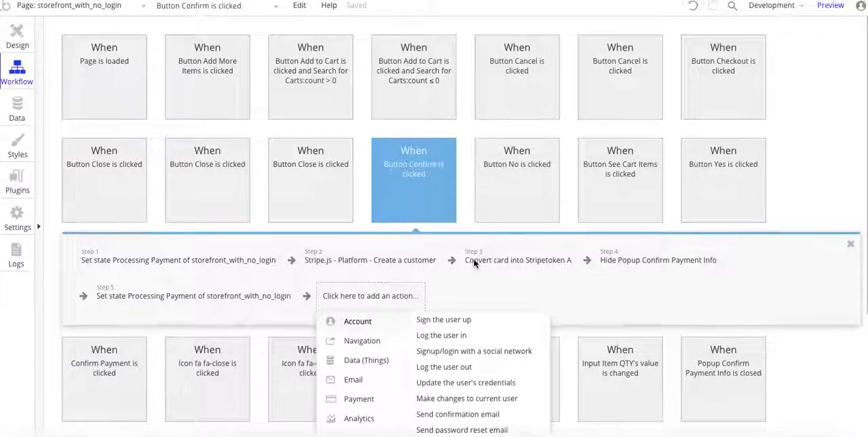
{"action": "scroll", "coordinate": [475, 347], "scroll_direction": "down", "scroll_amount": 1}
{"action": "scroll", "coordinate": [474, 346], "scroll_direction": "down", "scroll_amount": 3}
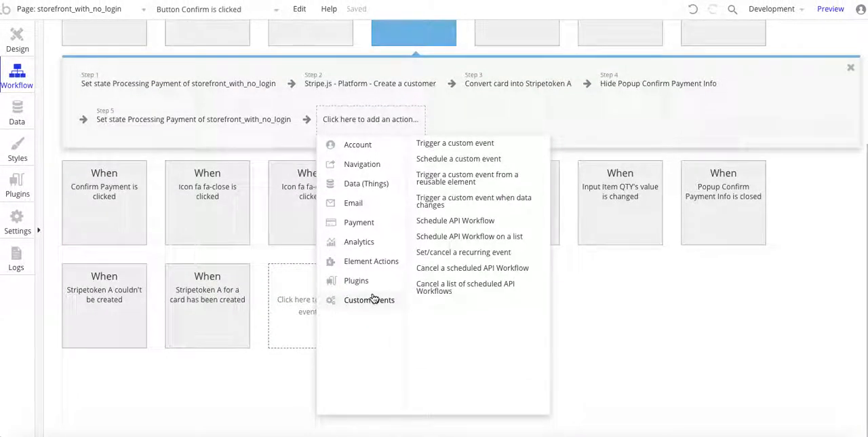
{"action": "mouse_move", "coordinate": [362, 280]}
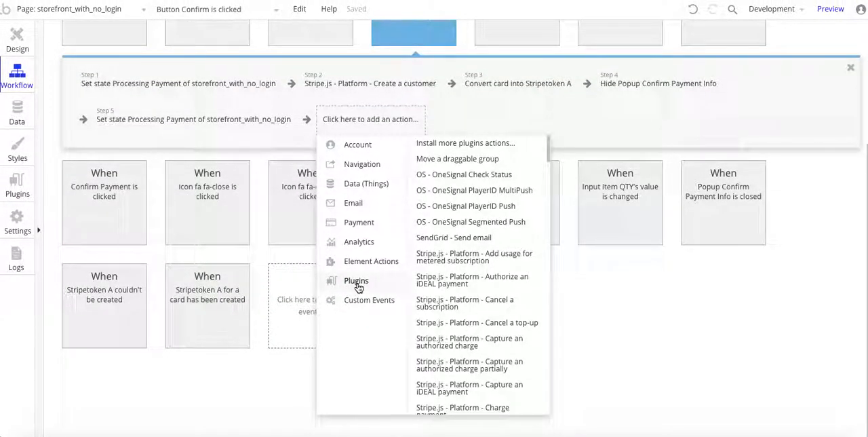
{"action": "mouse_move", "coordinate": [373, 264]}
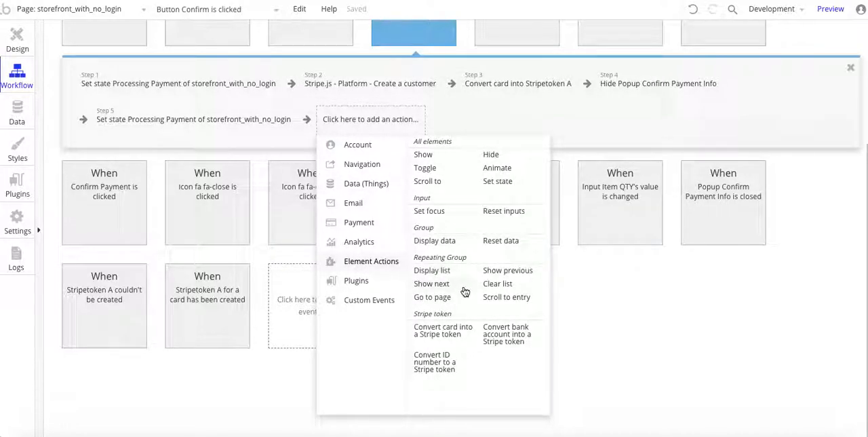
{"action": "left_click", "coordinate": [445, 336]}
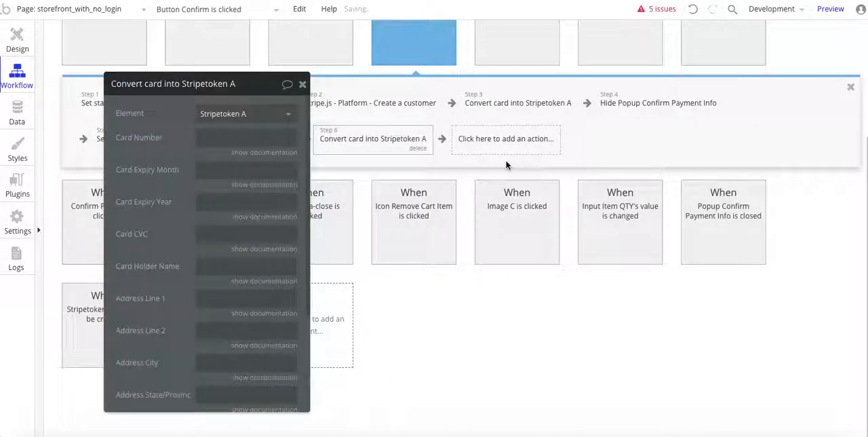
{"action": "left_click", "coordinate": [415, 148]}
{"action": "left_click", "coordinate": [517, 101]}
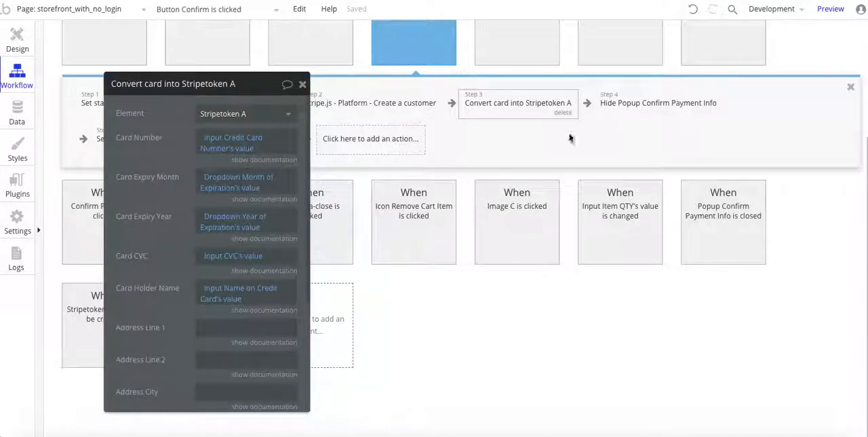
Check the Element choice of step 3, keeping Stripetoken A, and examine its card, address, country and currency parameters
{"action": "left_click", "coordinate": [212, 117]}
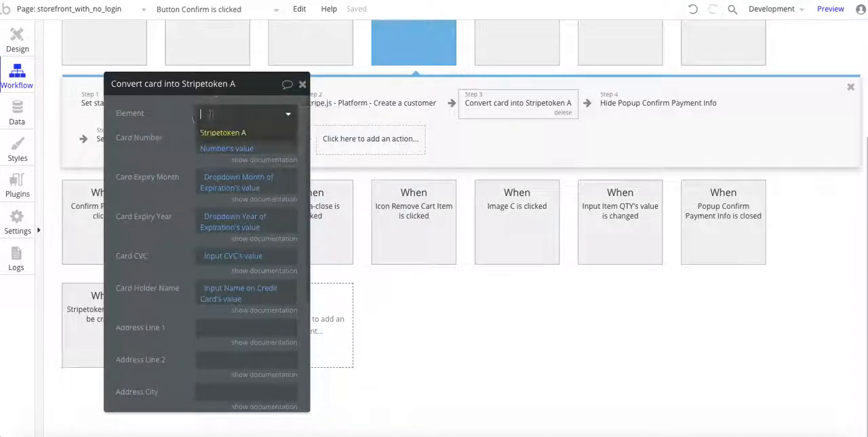
{"action": "left_click", "coordinate": [212, 132]}
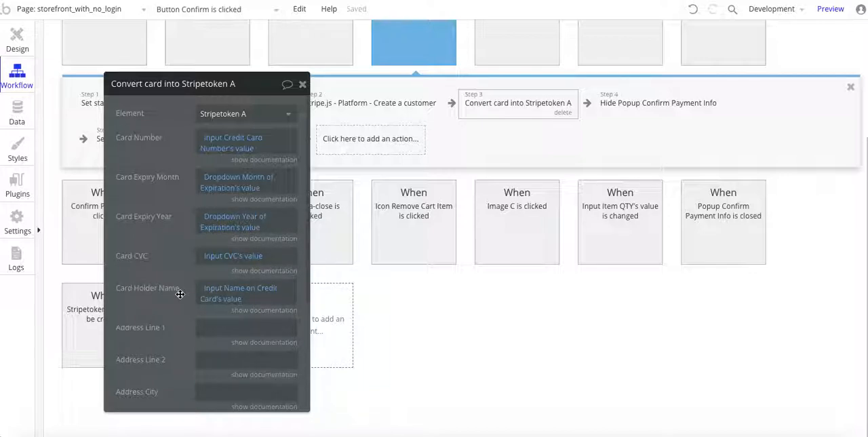
{"action": "scroll", "coordinate": [150, 302], "scroll_direction": "down", "scroll_amount": 5}
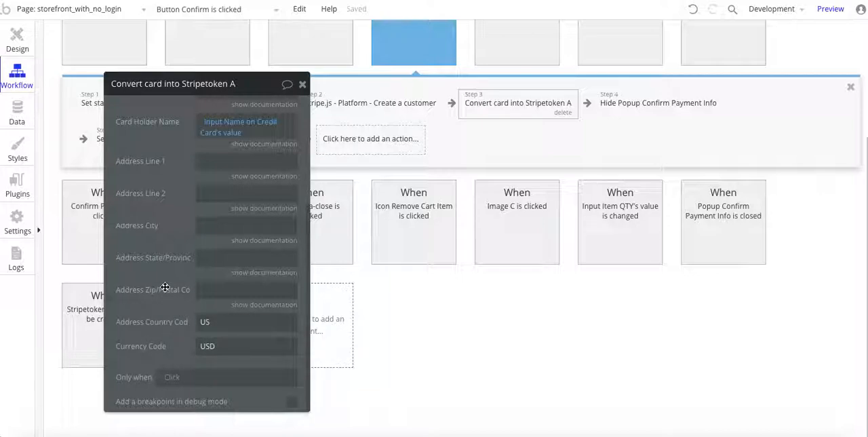
{"action": "scroll", "coordinate": [164, 286], "scroll_direction": "up", "scroll_amount": 3}
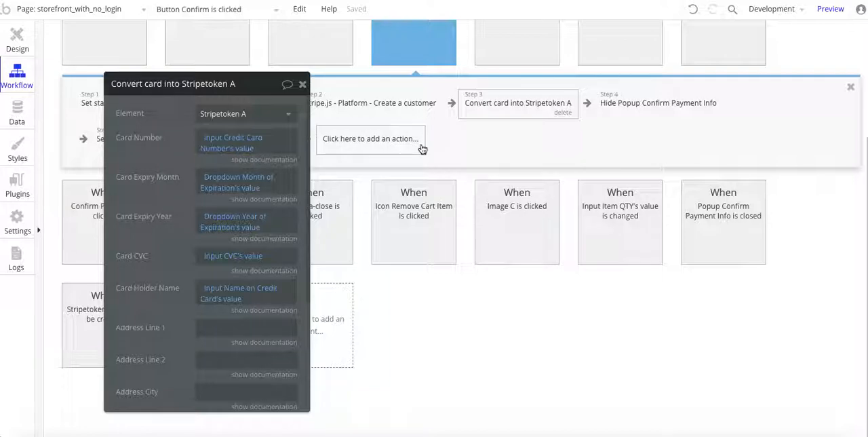
Review step 4, which hides Popup Confirm Payment Info, and the Processing Payment state value set in step 5
{"action": "left_click", "coordinate": [646, 106]}
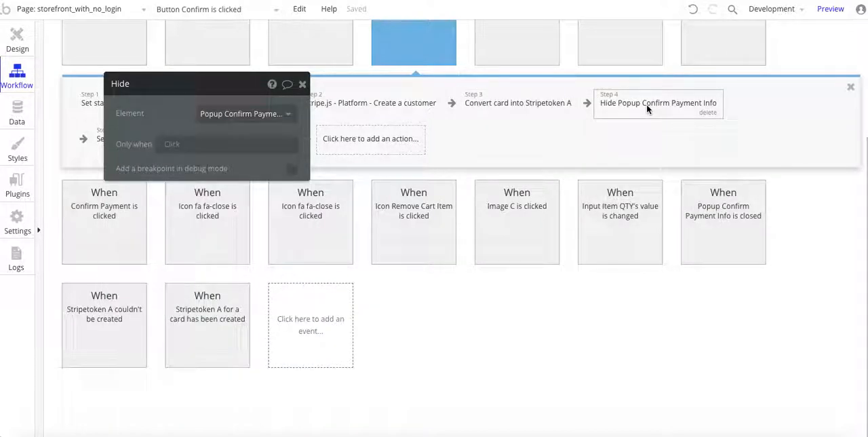
{"action": "left_click_drag", "start_coordinate": [232, 87], "coordinate": [548, 141]}
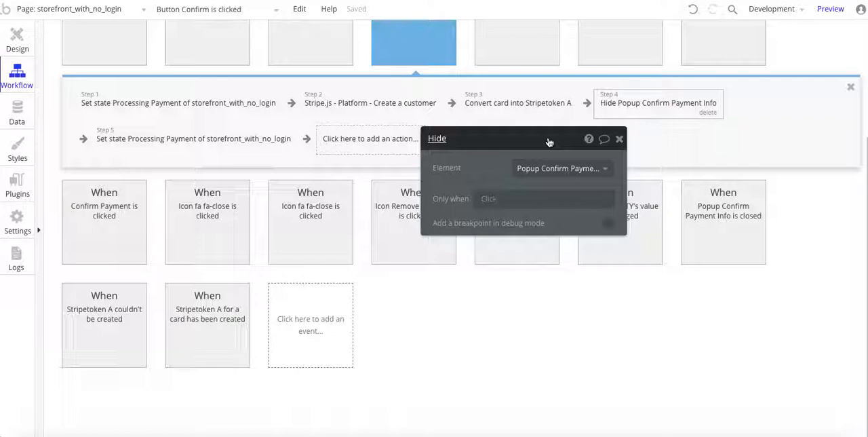
{"action": "left_click", "coordinate": [173, 134]}
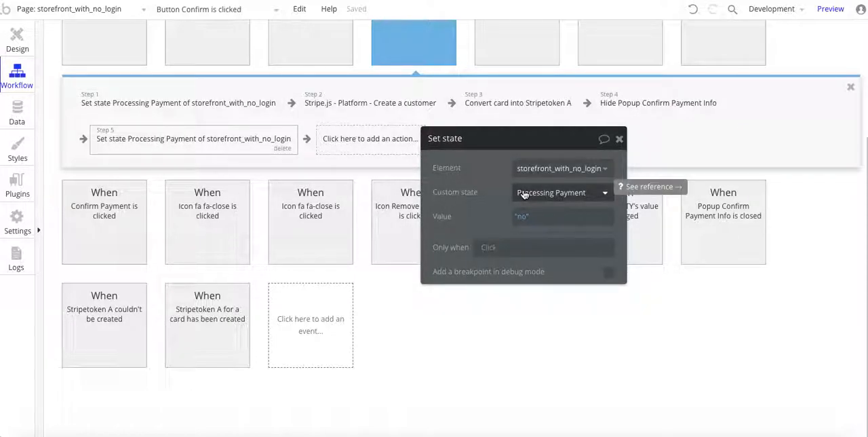
{"action": "left_click", "coordinate": [521, 217]}
{"action": "type", "text": "no"}
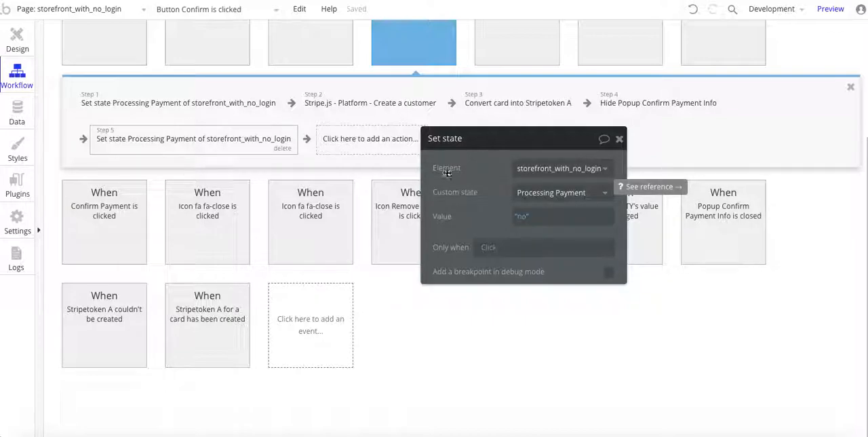
Check the confirmation popup in the page design and review steps 2 and 3 of the Button Confirm workflow
{"action": "left_click", "coordinate": [17, 40]}
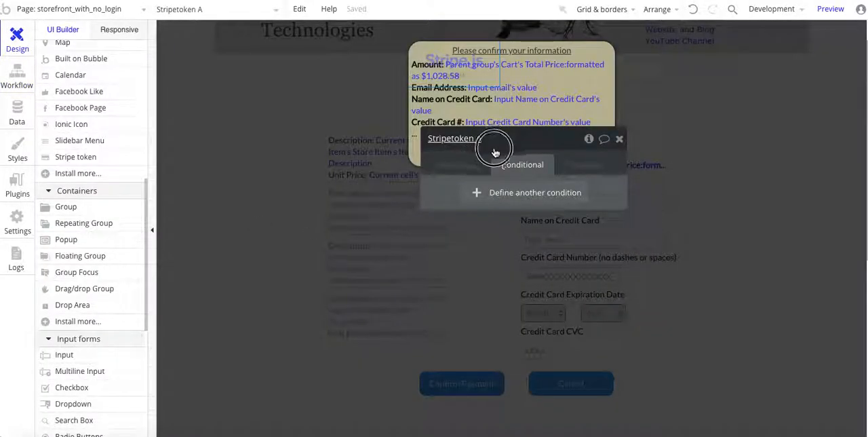
{"action": "left_click_drag", "start_coordinate": [494, 148], "coordinate": [482, 243]}
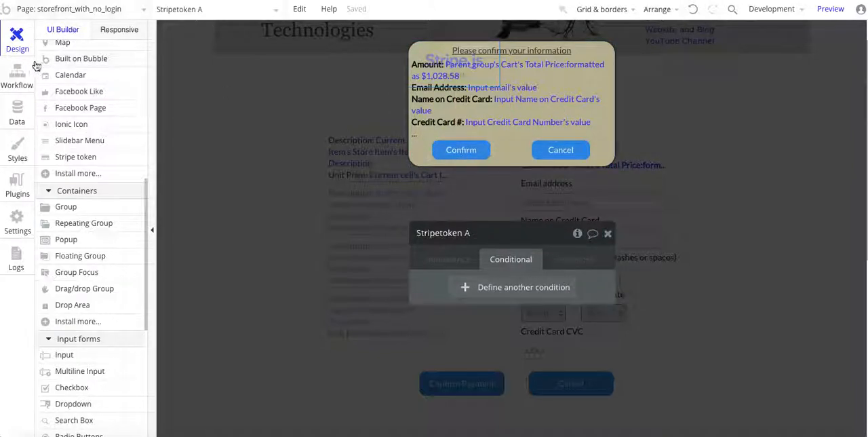
{"action": "left_click", "coordinate": [18, 76]}
{"action": "left_click_drag", "start_coordinate": [459, 255], "coordinate": [631, 124]}
{"action": "scroll", "coordinate": [306, 305], "scroll_direction": "down", "scroll_amount": 3}
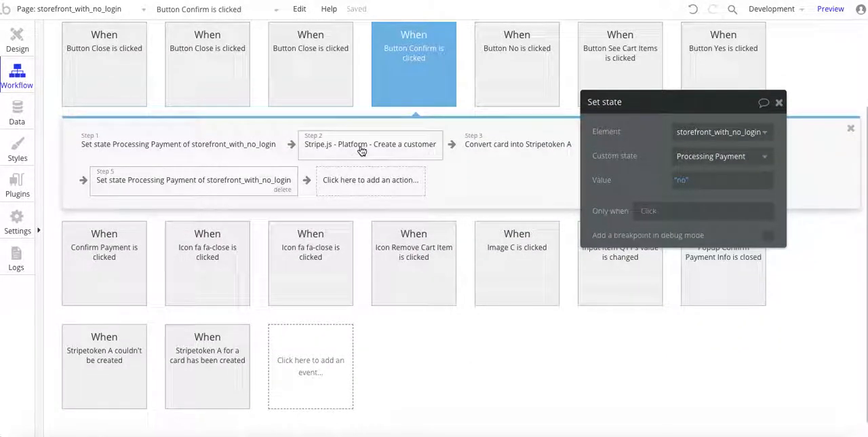
{"action": "left_click", "coordinate": [337, 151]}
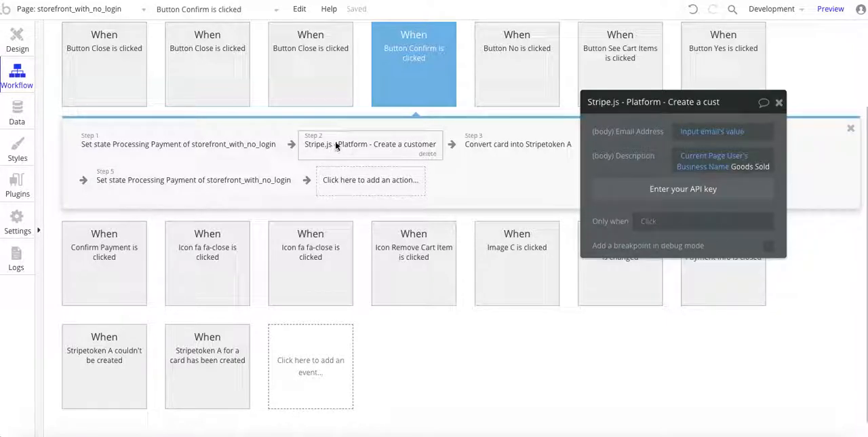
{"action": "left_click", "coordinate": [515, 145]}
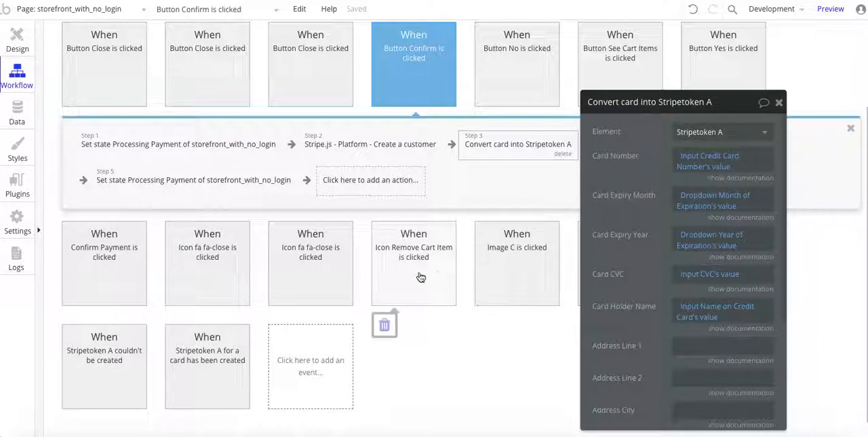
Locate the two Stripetoken A events and examine which Stripe token element events can be added to the page
{"action": "scroll", "coordinate": [307, 316], "scroll_direction": "down", "scroll_amount": 1}
{"action": "scroll", "coordinate": [306, 315], "scroll_direction": "down", "scroll_amount": 1}
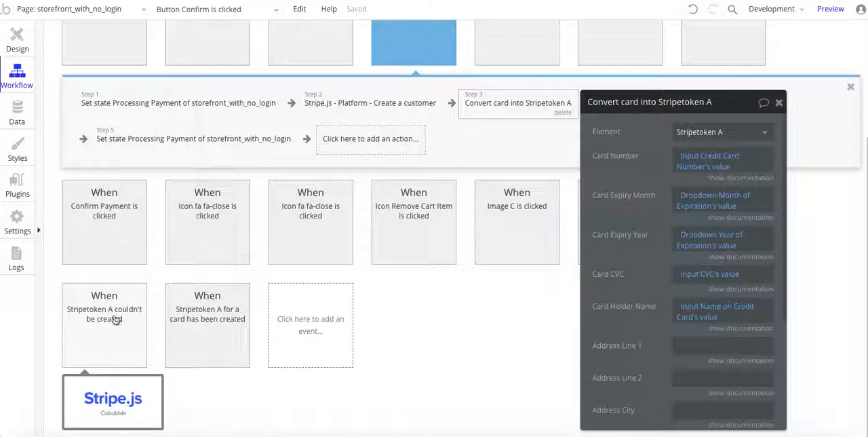
{"action": "mouse_move", "coordinate": [219, 319]}
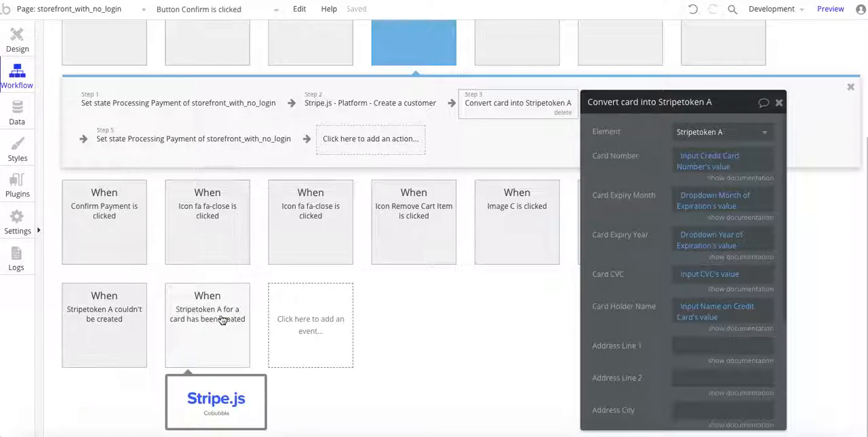
{"action": "left_click", "coordinate": [307, 326]}
{"action": "scroll", "coordinate": [343, 281], "scroll_direction": "down", "scroll_amount": 3}
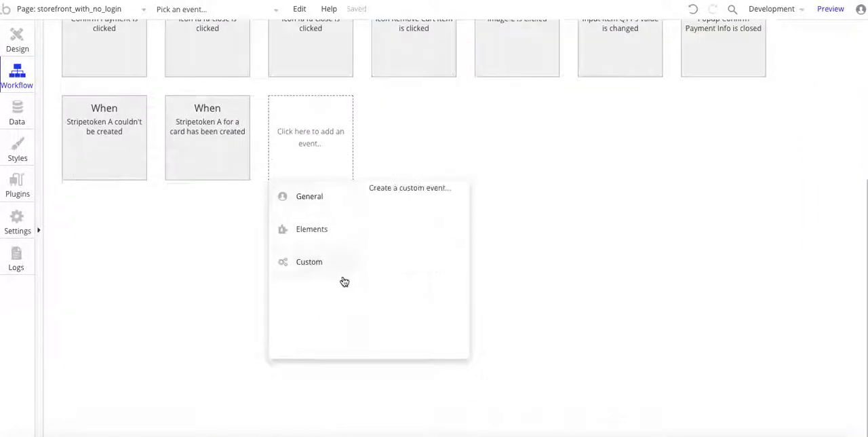
{"action": "mouse_move", "coordinate": [317, 234]}
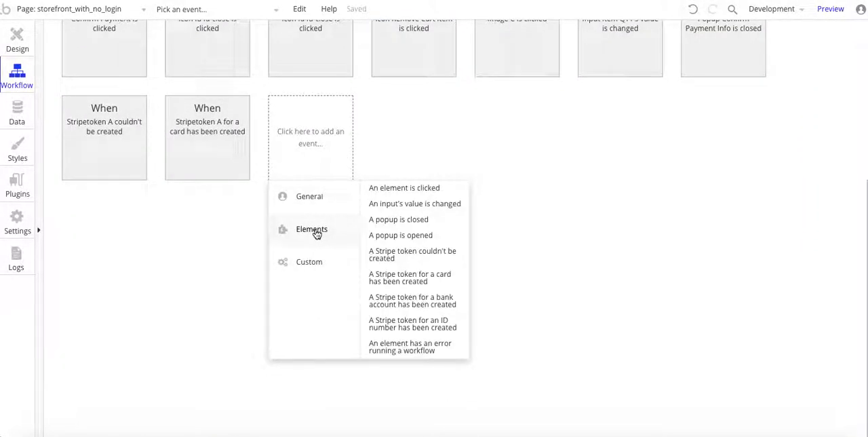
{"action": "scroll", "coordinate": [315, 119], "scroll_direction": "up", "scroll_amount": 3}
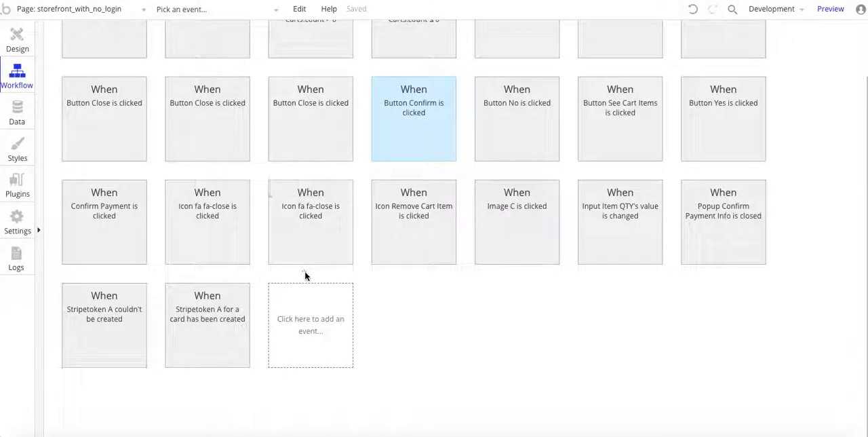
Try adding a second "A Stripe token for a card has been created" event, compare it with the existing one, and delete it
{"action": "left_click", "coordinate": [308, 331]}
{"action": "scroll", "coordinate": [309, 332], "scroll_direction": "down", "scroll_amount": 2}
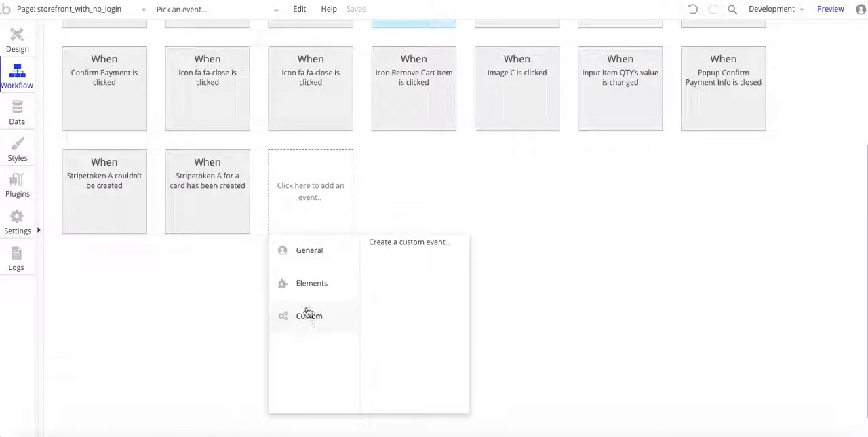
{"action": "mouse_move", "coordinate": [310, 282]}
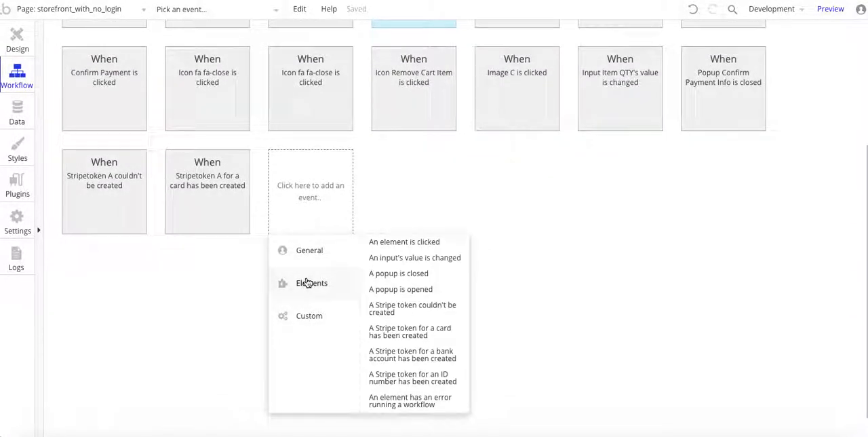
{"action": "left_click", "coordinate": [390, 333]}
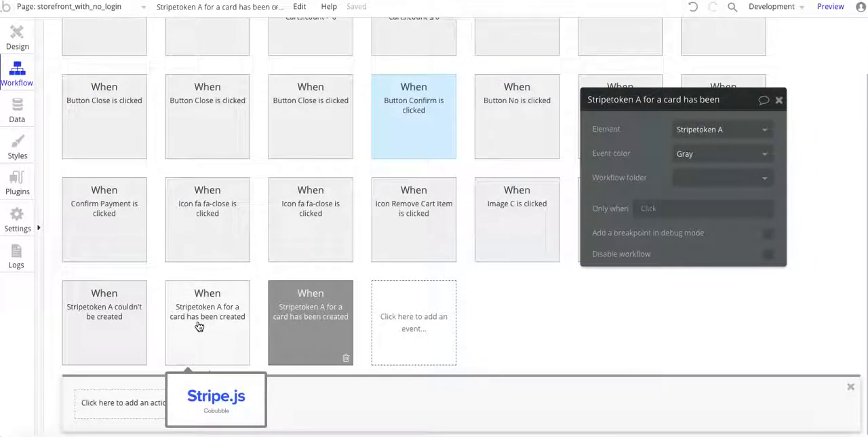
{"action": "left_click", "coordinate": [223, 331]}
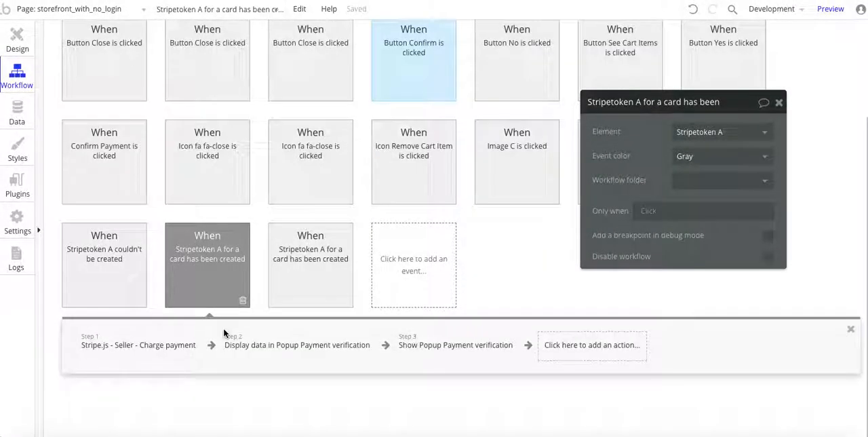
{"action": "left_click", "coordinate": [328, 271]}
{"action": "left_click", "coordinate": [345, 299]}
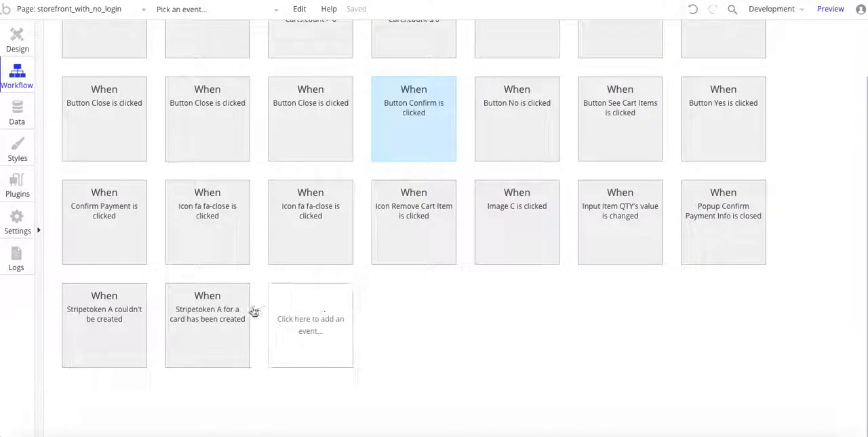
Inspect the existing Stripetoken A card-created event and relate it to step 3 of the Button Confirm workflow
{"action": "left_click", "coordinate": [221, 304]}
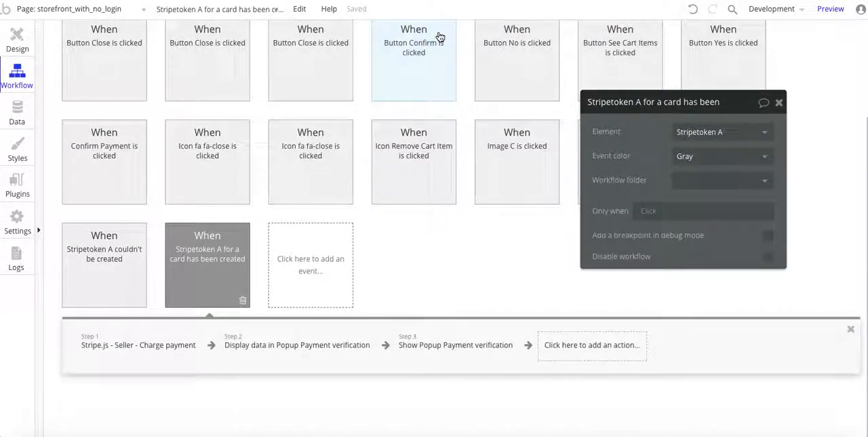
{"action": "left_click", "coordinate": [440, 36]}
{"action": "left_click", "coordinate": [537, 103]}
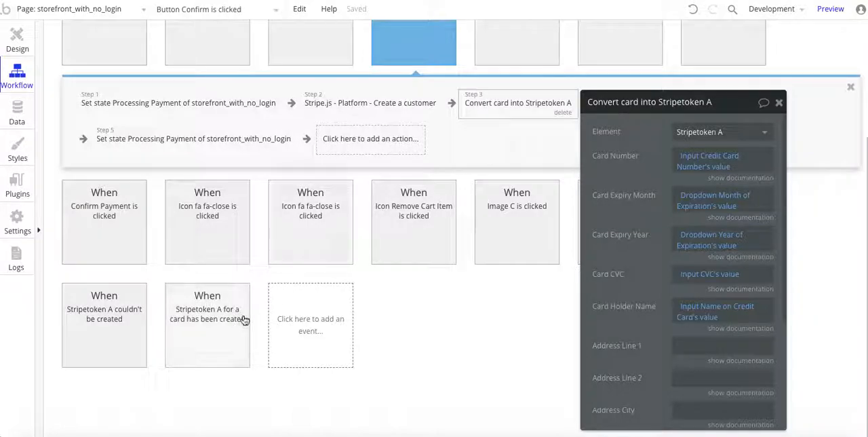
{"action": "mouse_move", "coordinate": [238, 319]}
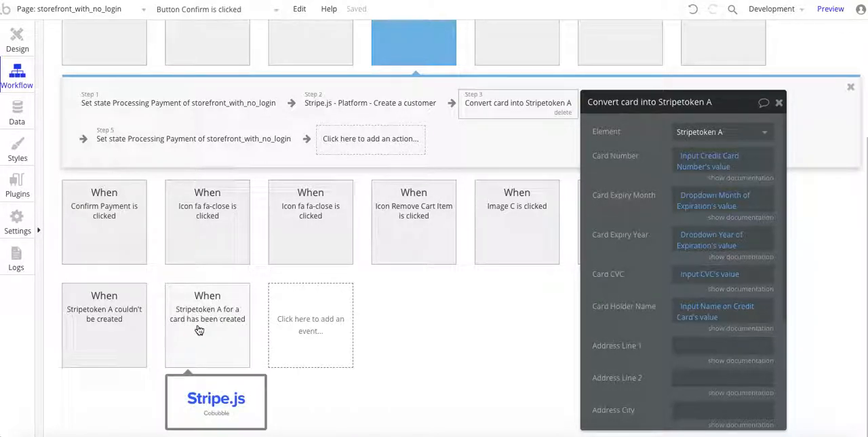
Open step 1, Stripe.js - Seller - Charge payment, of the Stripetoken A card-created workflow and move its property editor clear of the parameters
{"action": "left_click", "coordinate": [199, 329]}
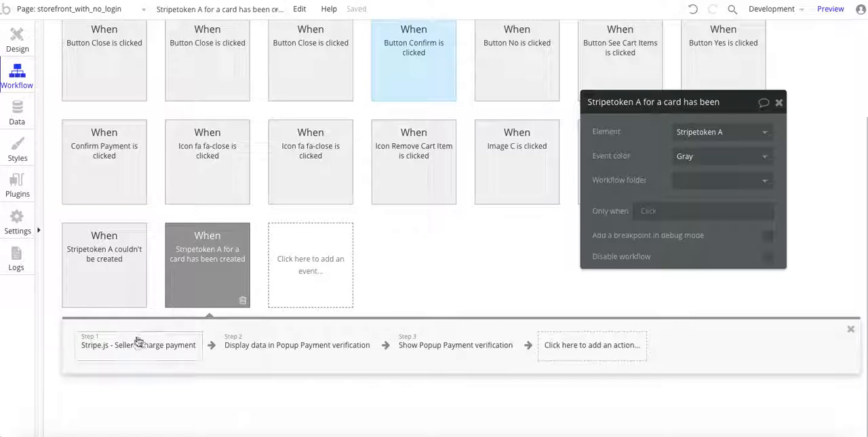
{"action": "left_click", "coordinate": [94, 351]}
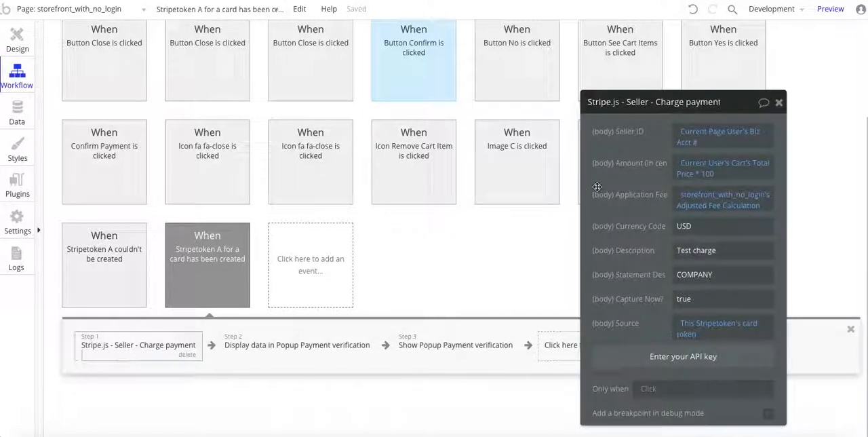
{"action": "left_click_drag", "start_coordinate": [617, 180], "coordinate": [459, 181]}
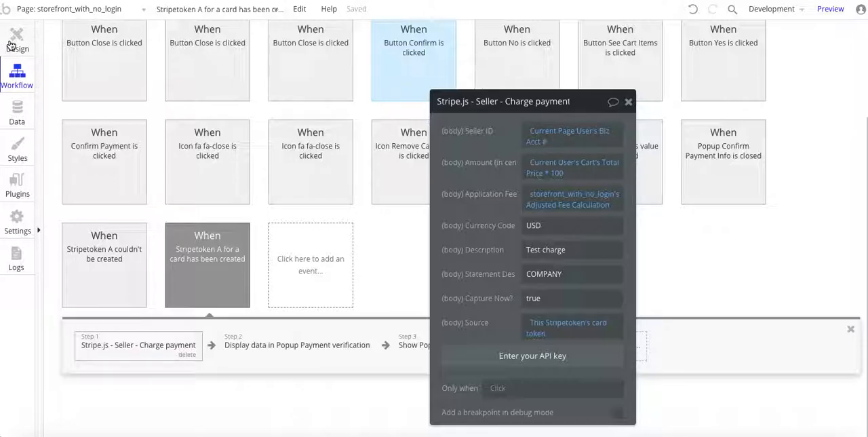
Examine the fields of the User data type, looking for the Biz Acct # that supplies the charge's Seller ID
{"action": "left_click", "coordinate": [18, 116]}
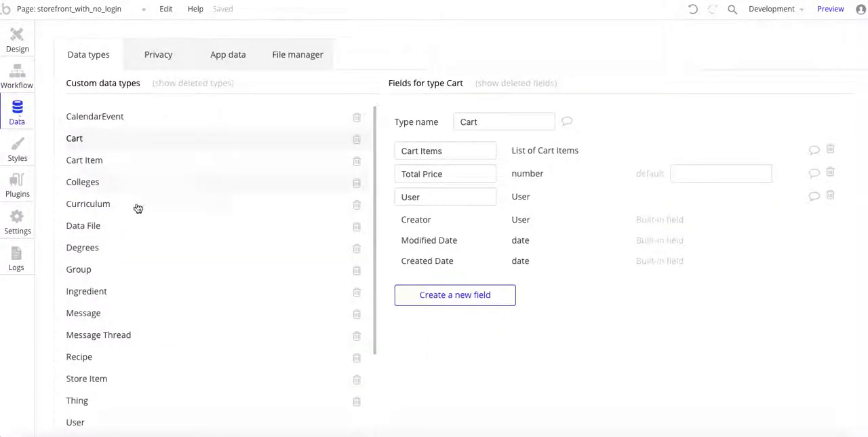
{"action": "scroll", "coordinate": [150, 211], "scroll_direction": "down", "scroll_amount": 3}
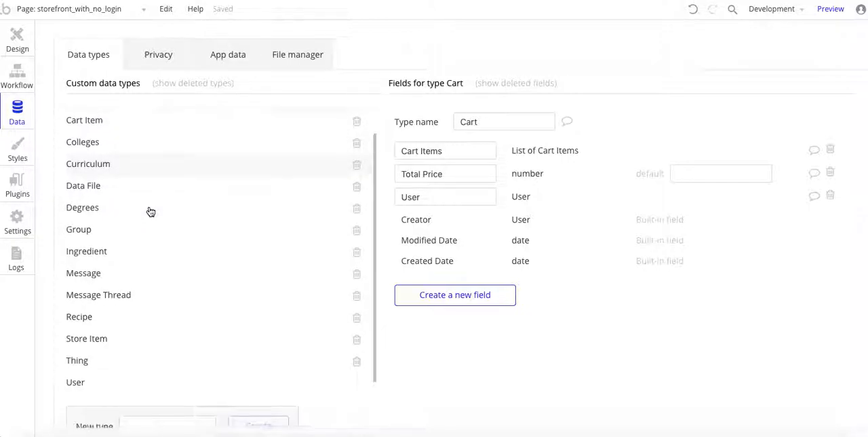
{"action": "left_click", "coordinate": [78, 327]}
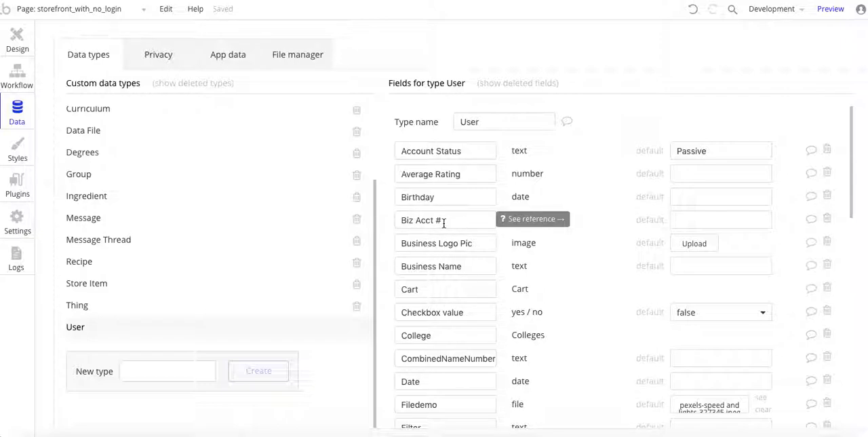
Return to the Charge payment step and review its amount, application fee, currency, description, Capture Now? and source parameters
{"action": "left_click", "coordinate": [17, 42]}
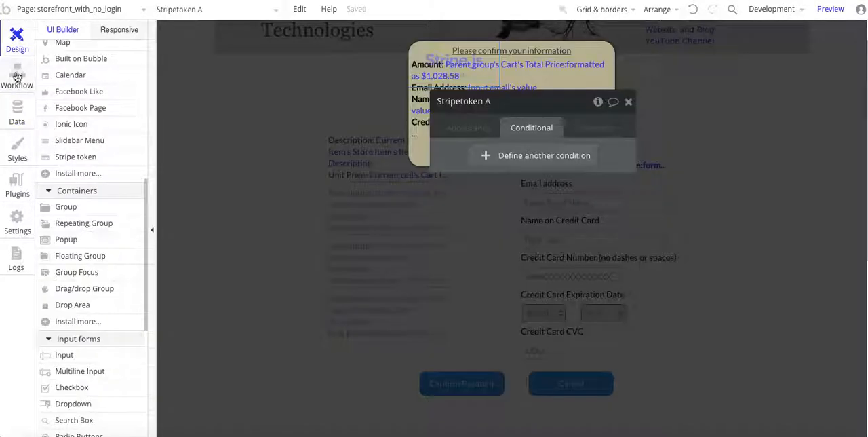
{"action": "left_click", "coordinate": [17, 76]}
{"action": "left_click", "coordinate": [175, 356]}
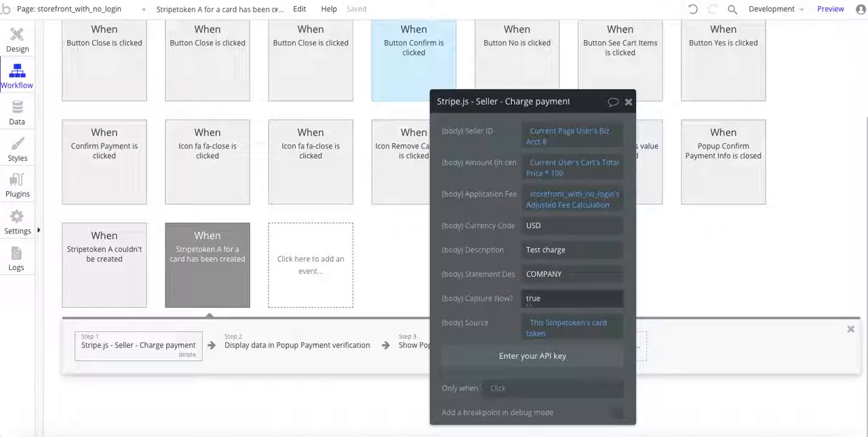
{"action": "double_click", "coordinate": [530, 299]}
{"action": "left_click", "coordinate": [497, 291]}
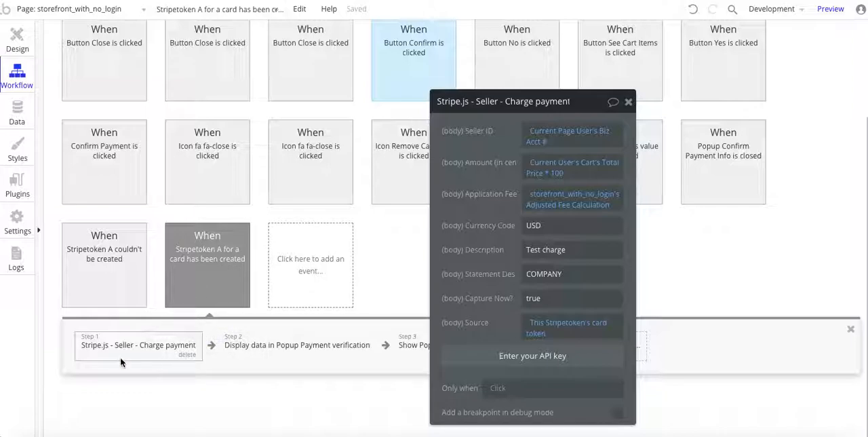
Add the plugin action Stripe.js - Seller - Charge payment as step 4 of the Stripetoken A card-created workflow
{"action": "left_click_drag", "start_coordinate": [458, 265], "coordinate": [600, 221]}
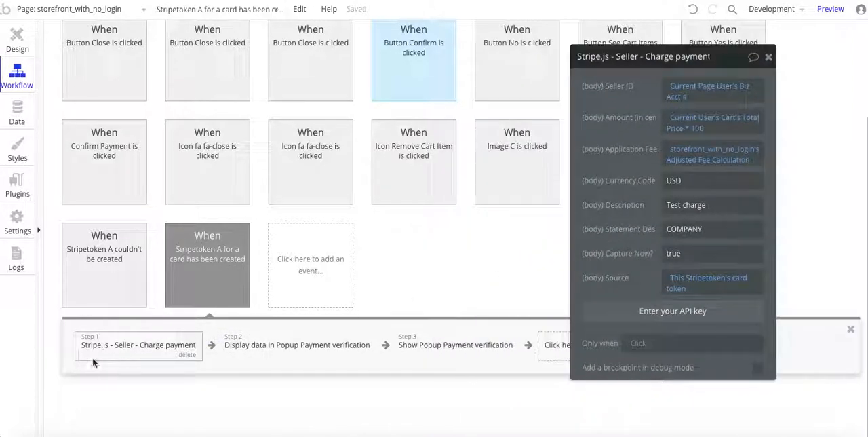
{"action": "left_click_drag", "start_coordinate": [606, 297], "coordinate": [677, 297]}
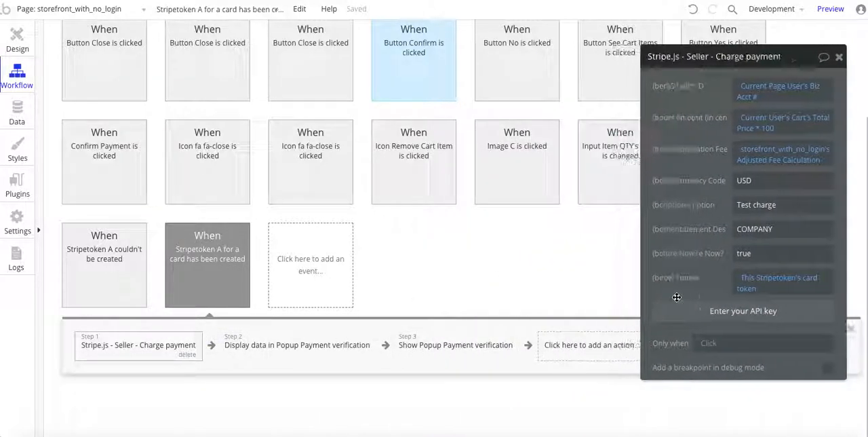
{"action": "left_click", "coordinate": [600, 345]}
{"action": "scroll", "coordinate": [590, 352], "scroll_direction": "down", "scroll_amount": 3}
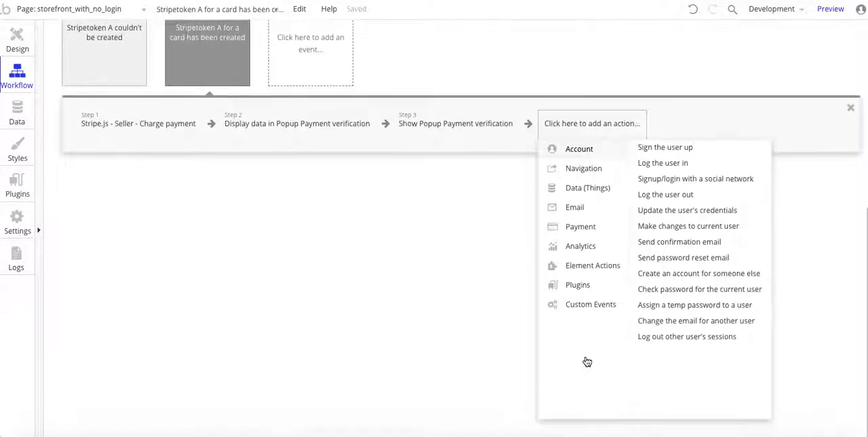
{"action": "mouse_move", "coordinate": [594, 271]}
{"action": "mouse_move", "coordinate": [581, 284]}
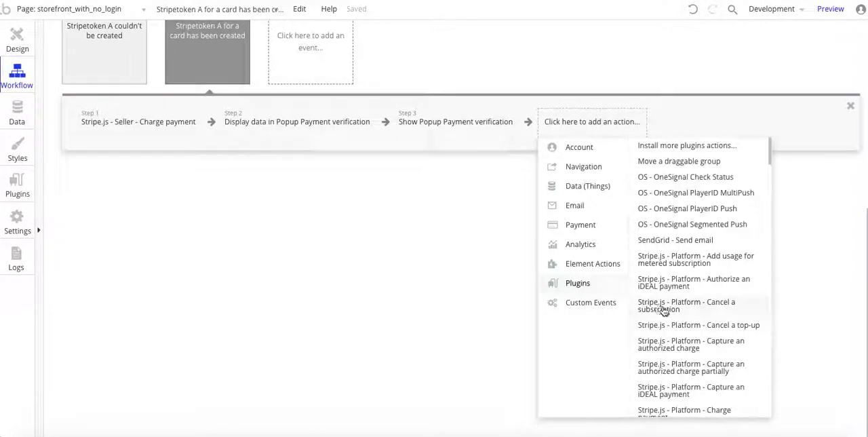
{"action": "scroll", "coordinate": [663, 310], "scroll_direction": "down", "scroll_amount": 3}
{"action": "scroll", "coordinate": [663, 310], "scroll_direction": "down", "scroll_amount": 10}
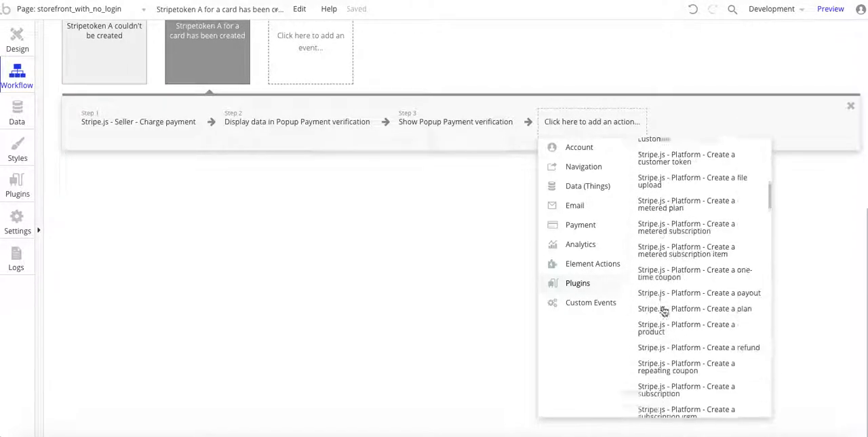
{"action": "scroll", "coordinate": [664, 310], "scroll_direction": "down", "scroll_amount": 10}
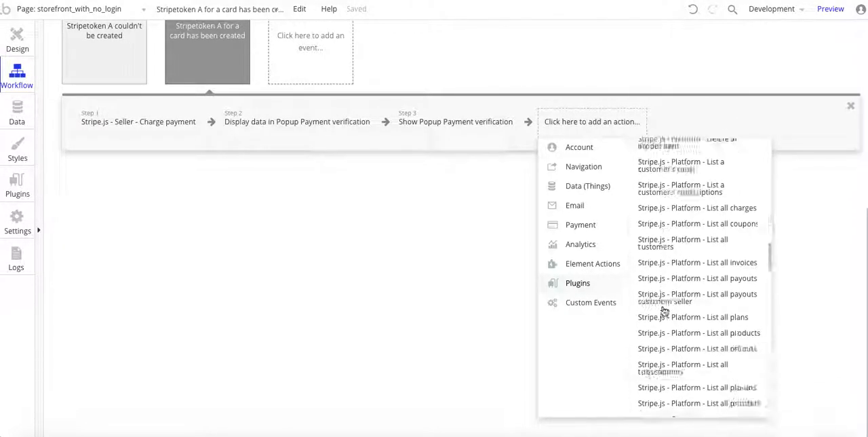
{"action": "scroll", "coordinate": [687, 301], "scroll_direction": "down", "scroll_amount": 10}
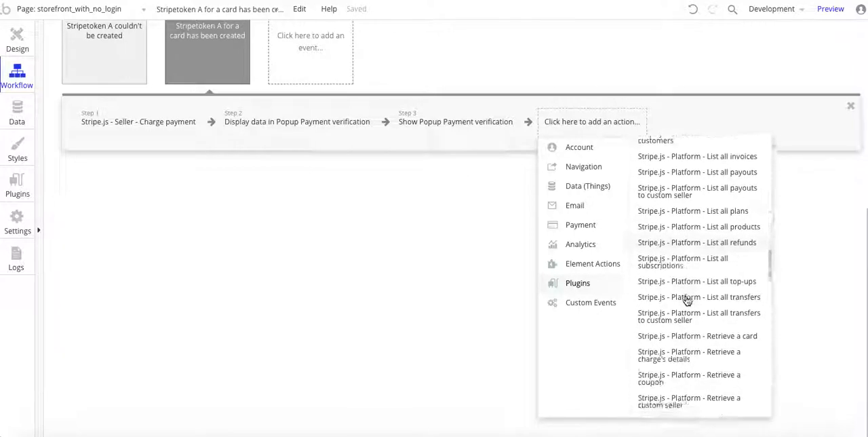
{"action": "scroll", "coordinate": [687, 300], "scroll_direction": "down", "scroll_amount": 10}
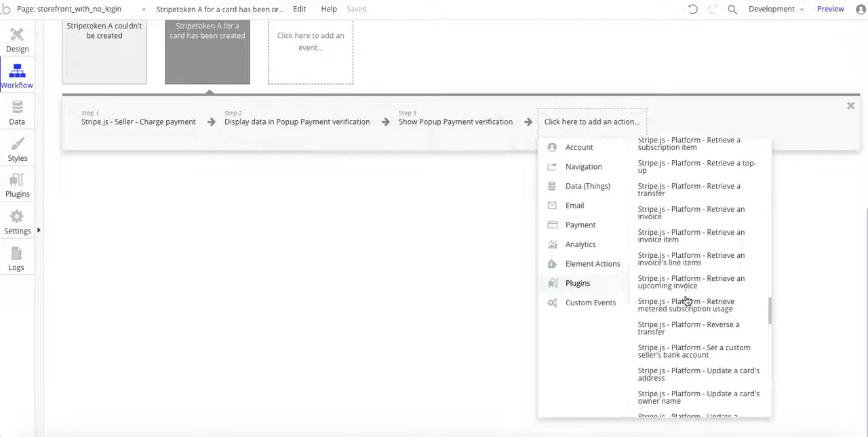
{"action": "scroll", "coordinate": [687, 301], "scroll_direction": "down", "scroll_amount": 3}
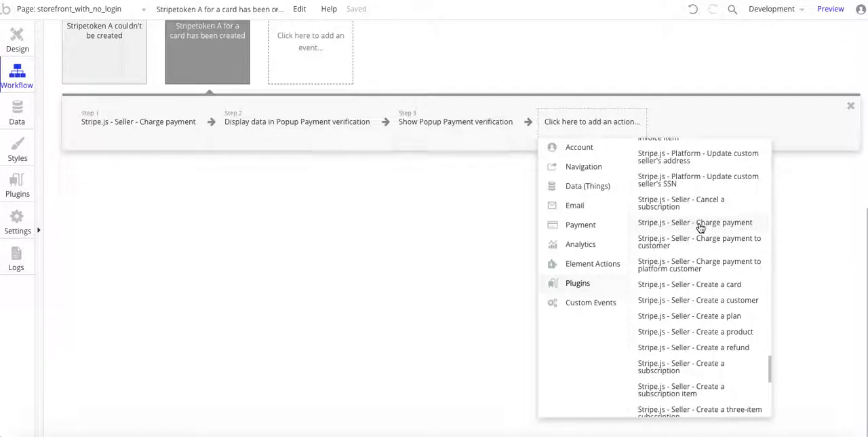
{"action": "left_click", "coordinate": [700, 223]}
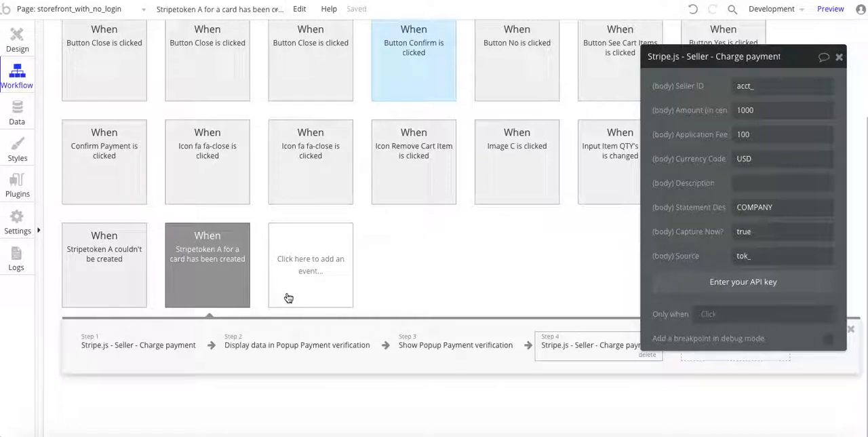
Review the default parameters of the new step 4 charge action, including Capture Now?, and delete that action
{"action": "left_click_drag", "start_coordinate": [689, 165], "coordinate": [661, 221]}
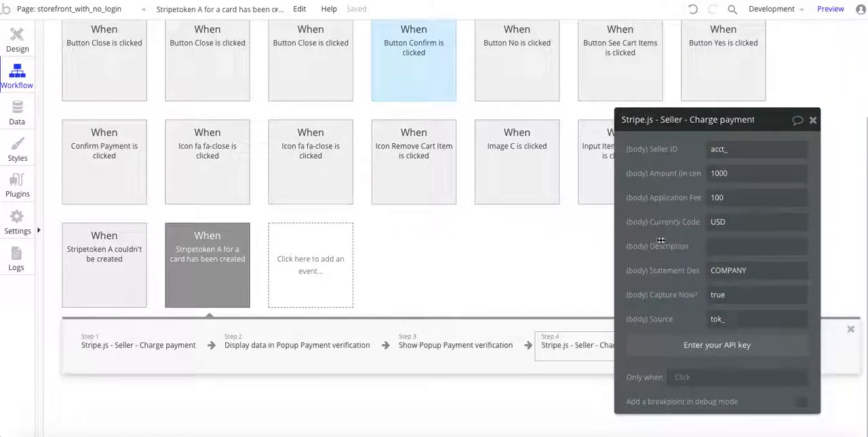
{"action": "double_click", "coordinate": [724, 295]}
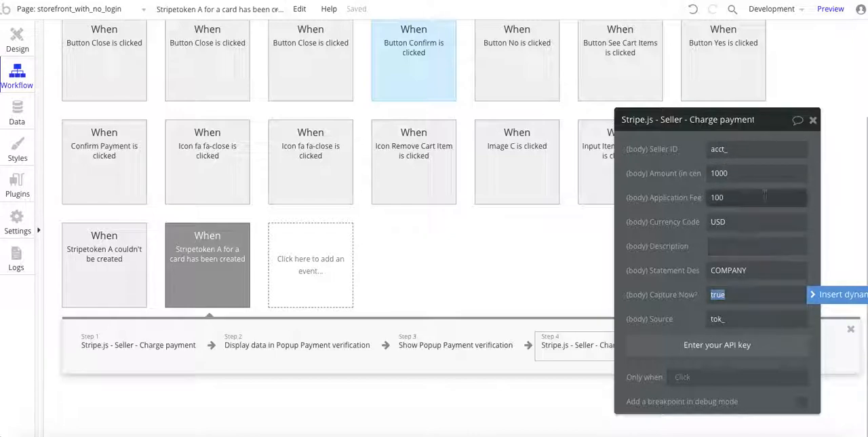
{"action": "left_click", "coordinate": [813, 122]}
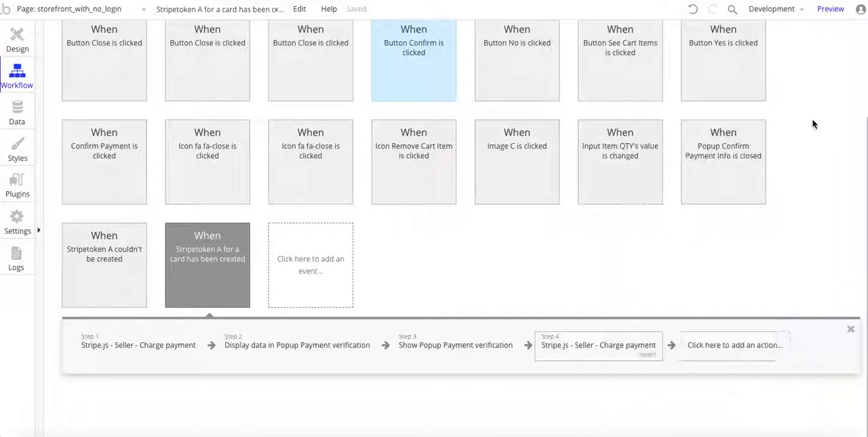
{"action": "left_click", "coordinate": [646, 354]}
In the step 1 charge action, browse the Stripetoken values available for Source and choose This Stripetoken's card token
{"action": "left_click", "coordinate": [162, 342]}
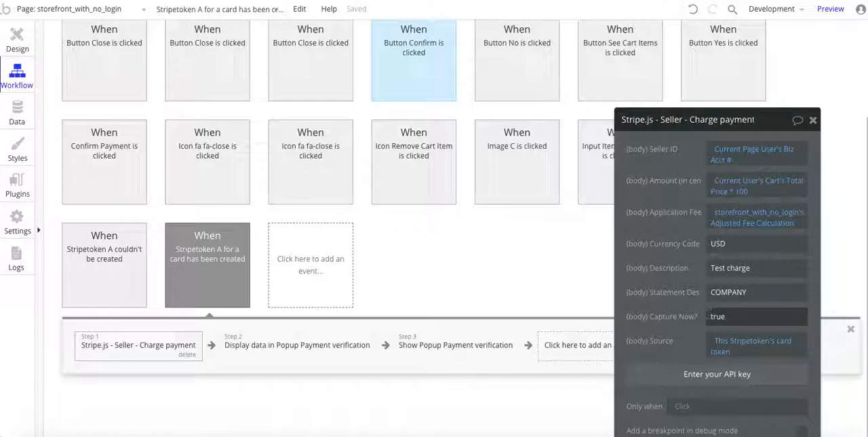
{"action": "left_click_drag", "start_coordinate": [657, 274], "coordinate": [638, 253]}
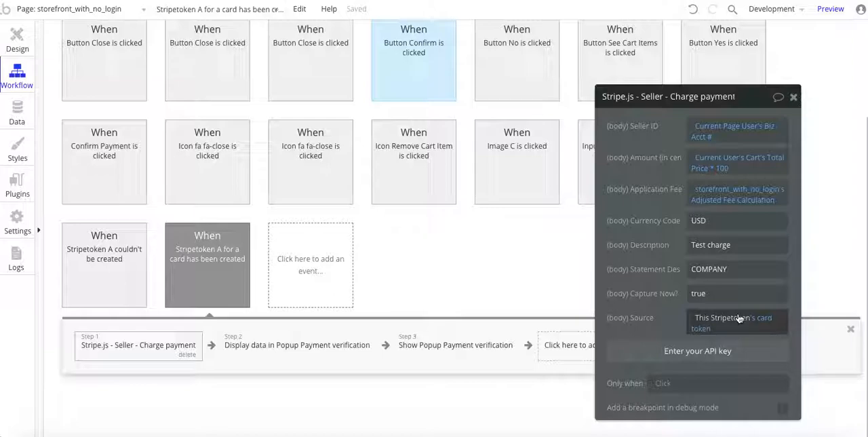
{"action": "left_click", "coordinate": [763, 322]}
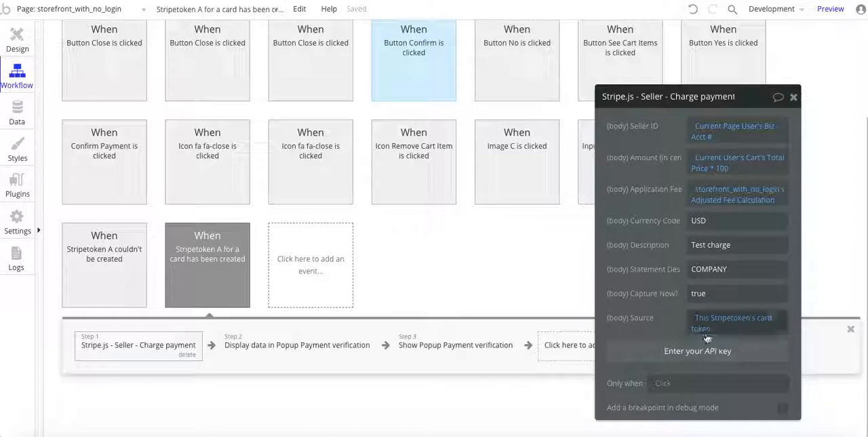
{"action": "left_click", "coordinate": [766, 322]}
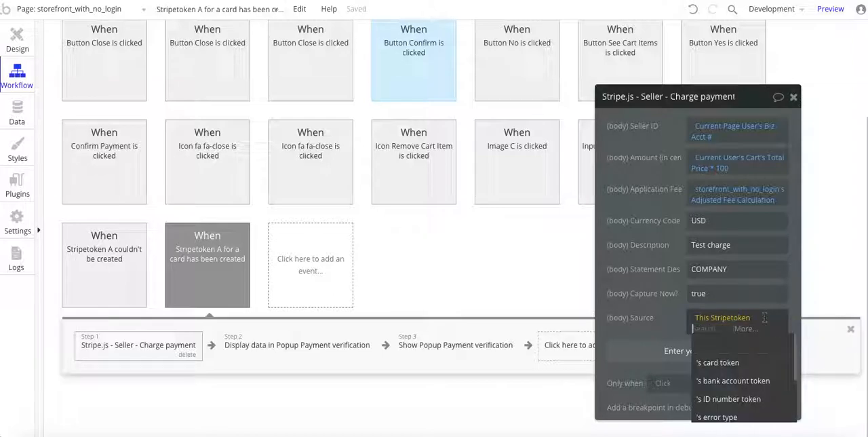
{"action": "scroll", "coordinate": [760, 359], "scroll_direction": "down", "scroll_amount": 2}
{"action": "scroll", "coordinate": [761, 360], "scroll_direction": "up", "scroll_amount": 3}
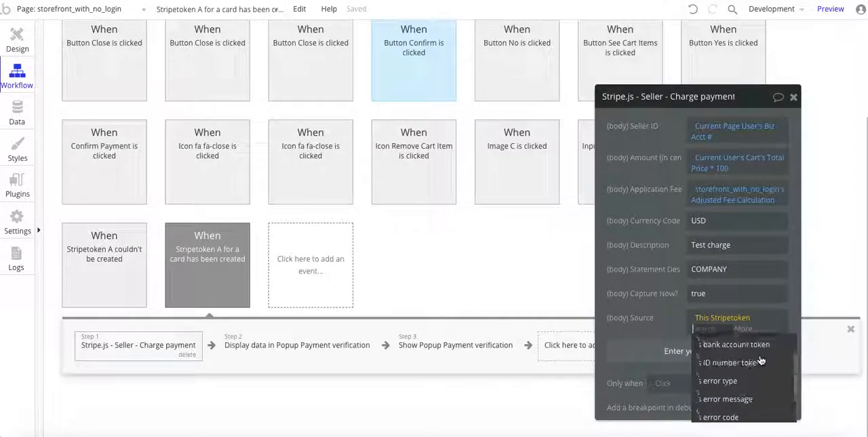
{"action": "scroll", "coordinate": [761, 393], "scroll_direction": "down", "scroll_amount": 2}
{"action": "scroll", "coordinate": [761, 392], "scroll_direction": "up", "scroll_amount": 2}
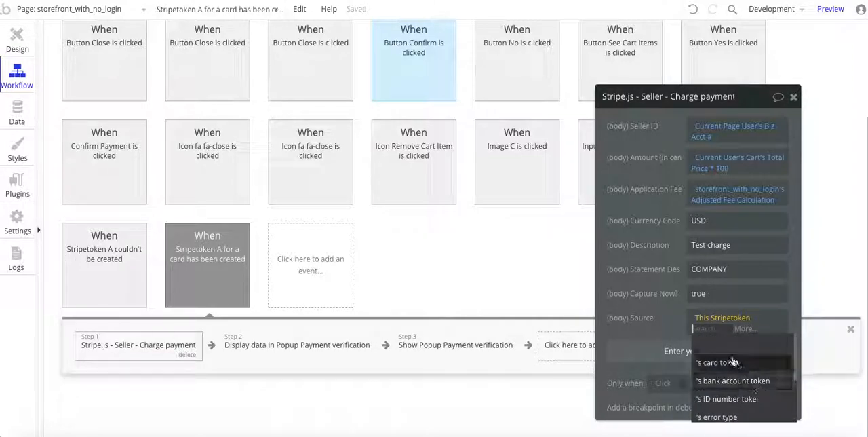
{"action": "left_click", "coordinate": [733, 359]}
{"action": "left_click", "coordinate": [764, 324]}
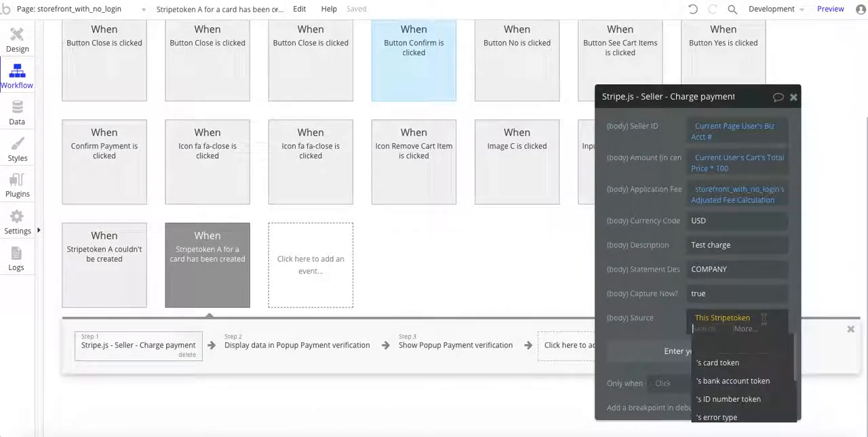
{"action": "left_click", "coordinate": [735, 363]}
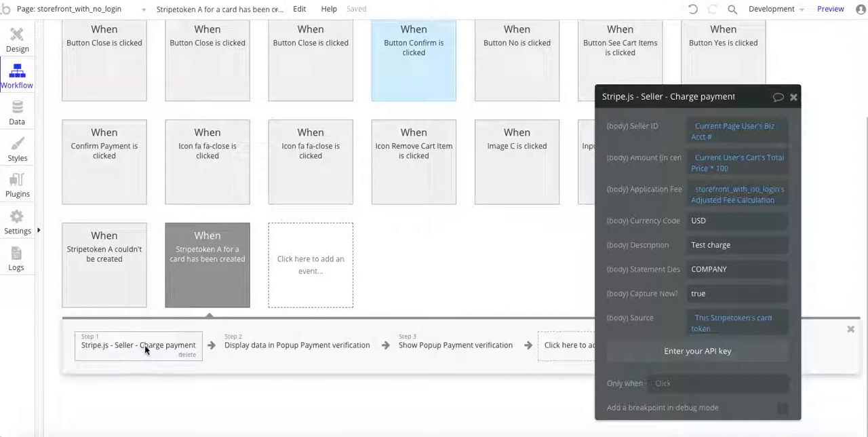
Review steps 2 and 3 of the card-created workflow and view the Popup Payment verification they target in the page design
{"action": "left_click", "coordinate": [248, 345]}
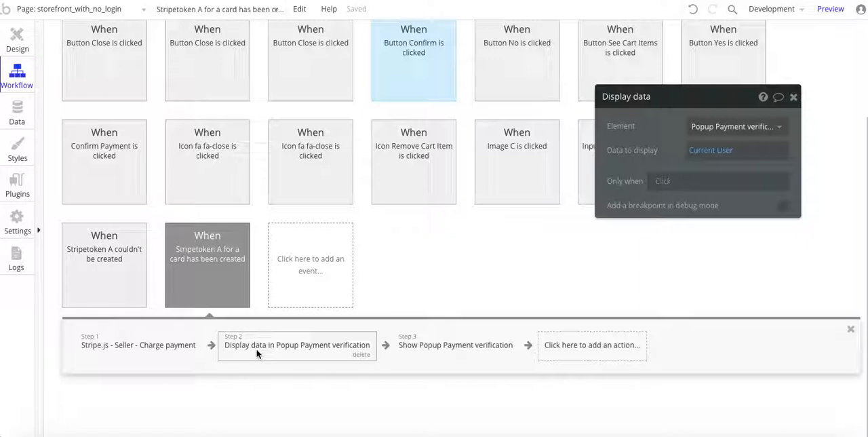
{"action": "left_click", "coordinate": [453, 348]}
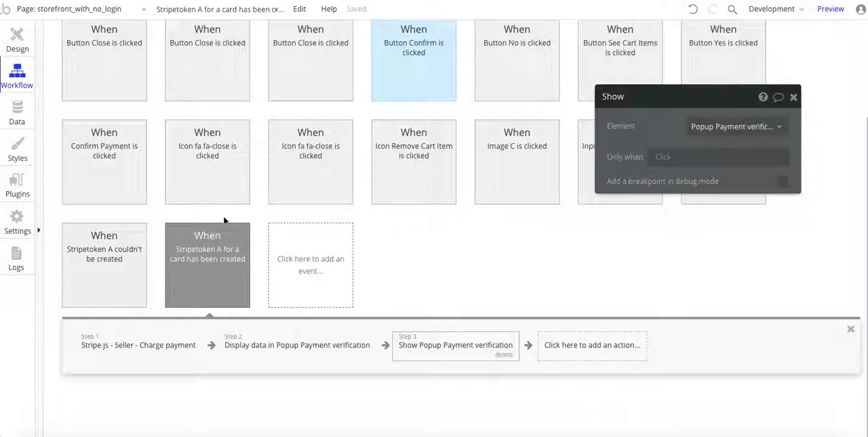
{"action": "left_click", "coordinate": [18, 40]}
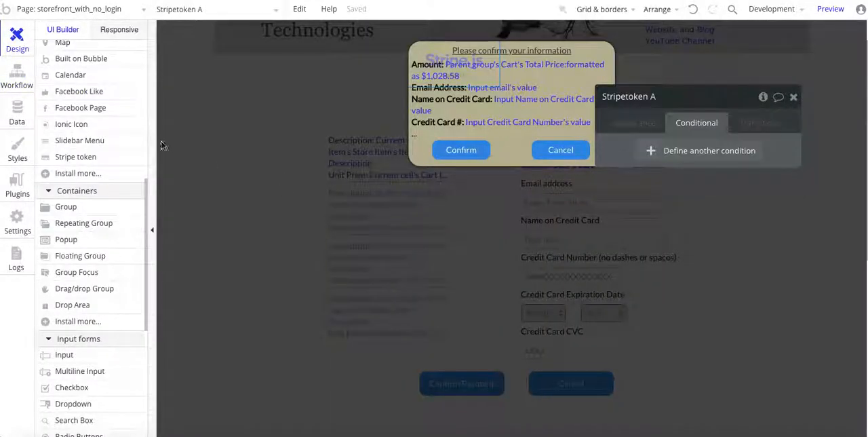
{"action": "scroll", "coordinate": [72, 88], "scroll_direction": "up", "scroll_amount": 5}
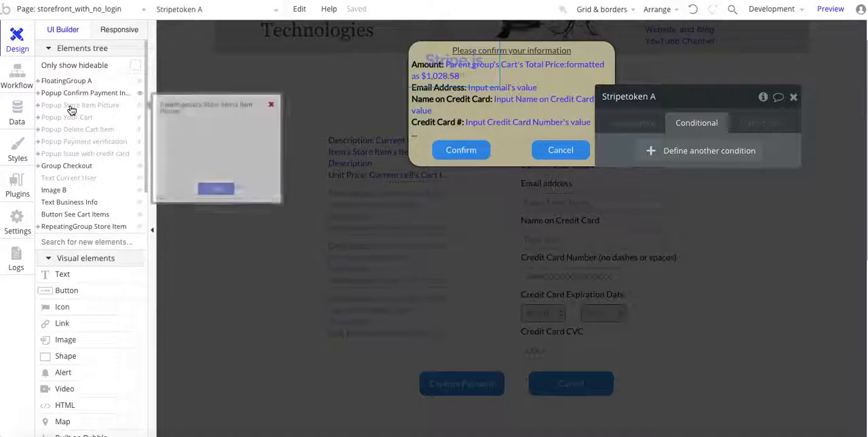
{"action": "left_click", "coordinate": [67, 142]}
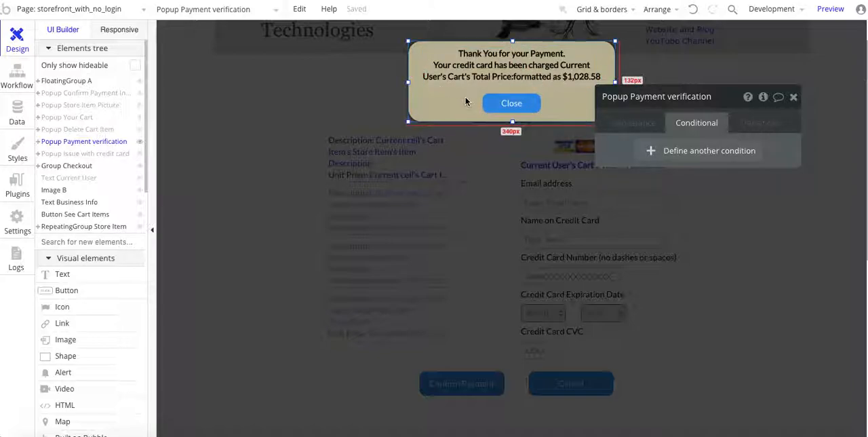
View Popup Issue with credit card in the page design and open the Stripetoken A couldn't be created workflow
{"action": "left_click", "coordinate": [68, 154]}
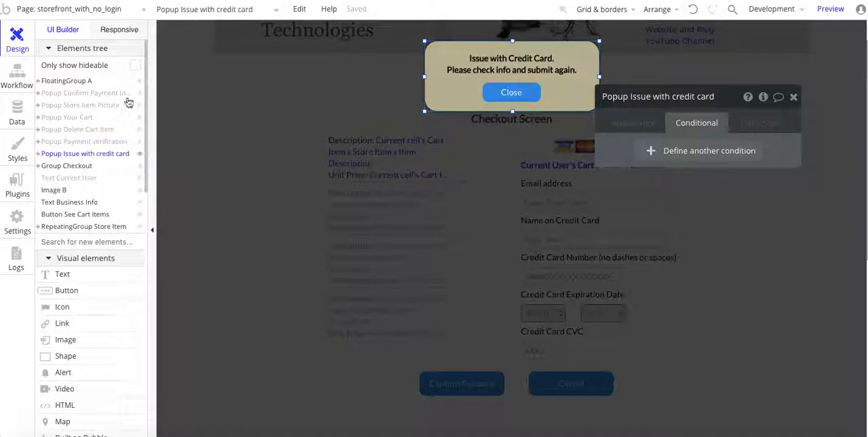
{"action": "left_click", "coordinate": [19, 80]}
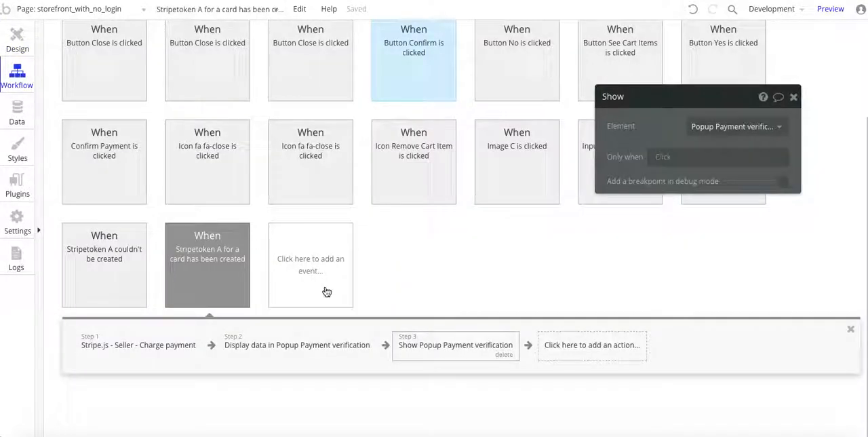
{"action": "left_click", "coordinate": [101, 258]}
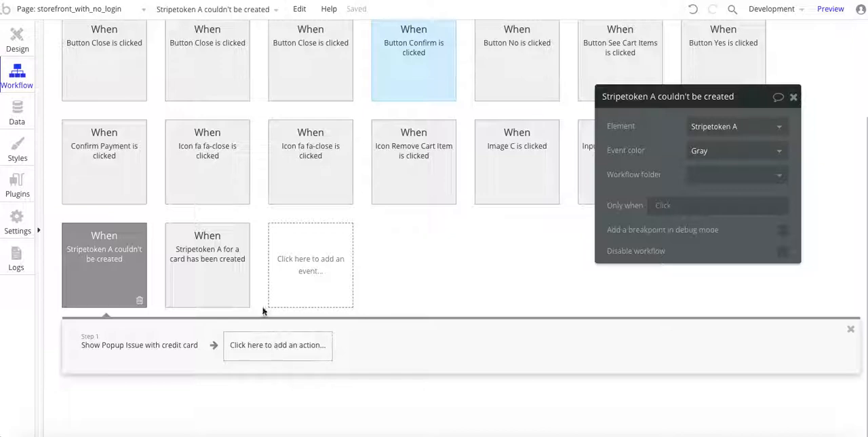
Try adding another element event for a Stripe token that couldn't be created, and undo the addition
{"action": "left_click", "coordinate": [320, 266]}
{"action": "scroll", "coordinate": [393, 342], "scroll_direction": "down", "scroll_amount": 3}
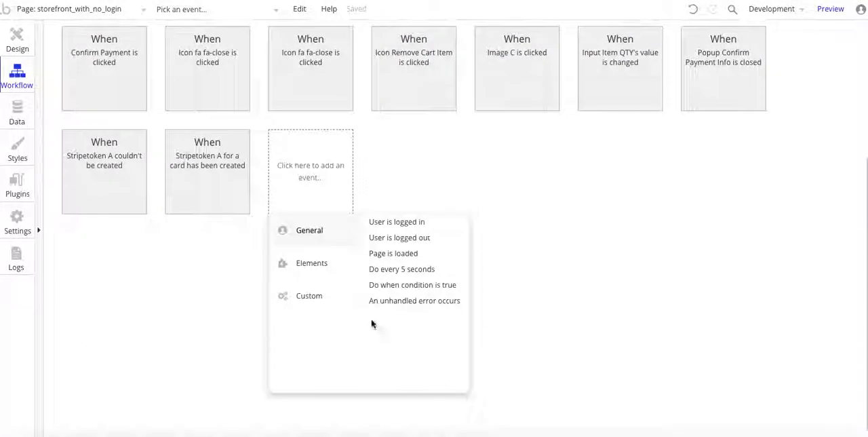
{"action": "mouse_move", "coordinate": [339, 268]}
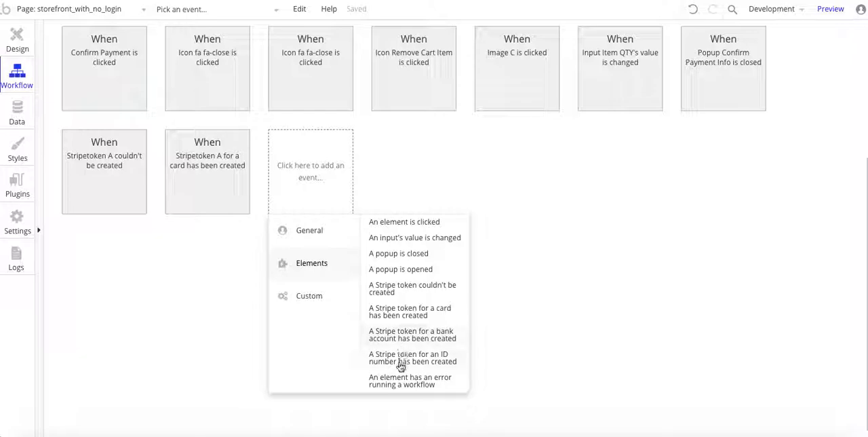
{"action": "mouse_move", "coordinate": [394, 385]}
{"action": "left_click", "coordinate": [396, 293]}
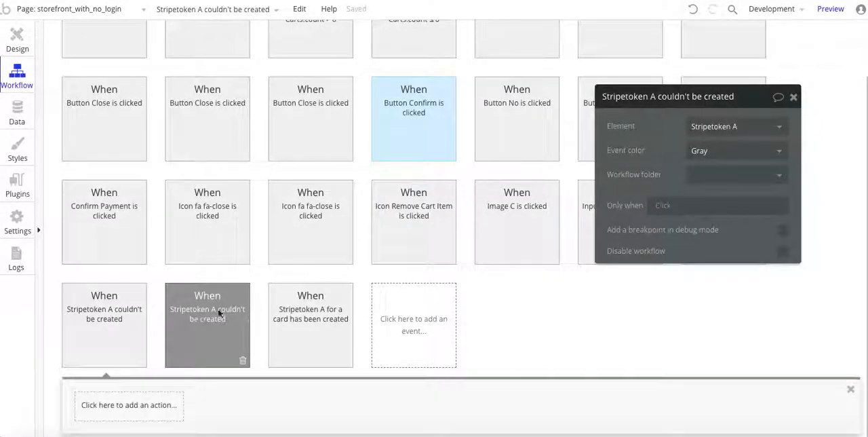
{"action": "left_click", "coordinate": [692, 10]}
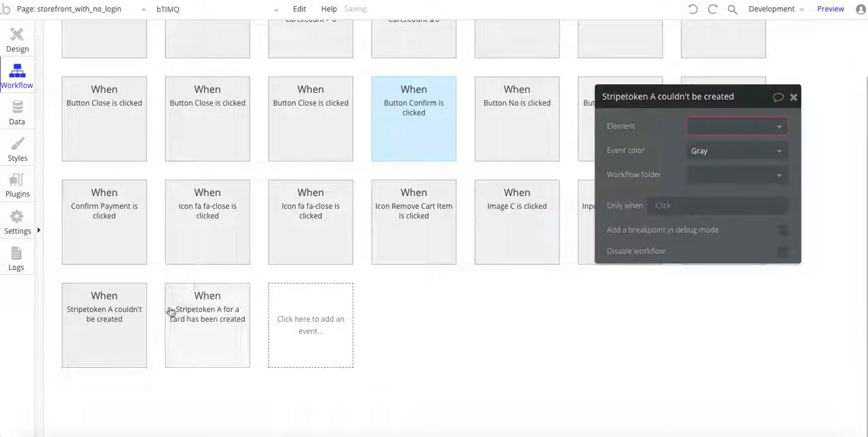
Inspect the Show Popup Issue with credit card action in the existing Stripetoken A couldn't be created workflow
{"action": "left_click", "coordinate": [113, 330]}
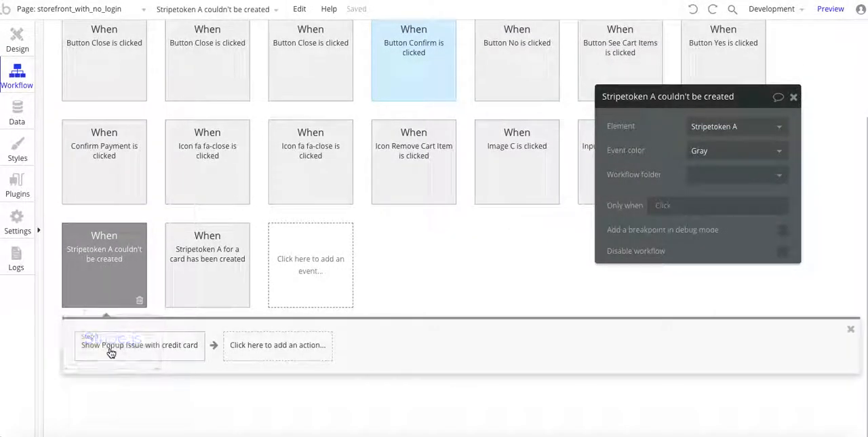
{"action": "left_click", "coordinate": [110, 350]}
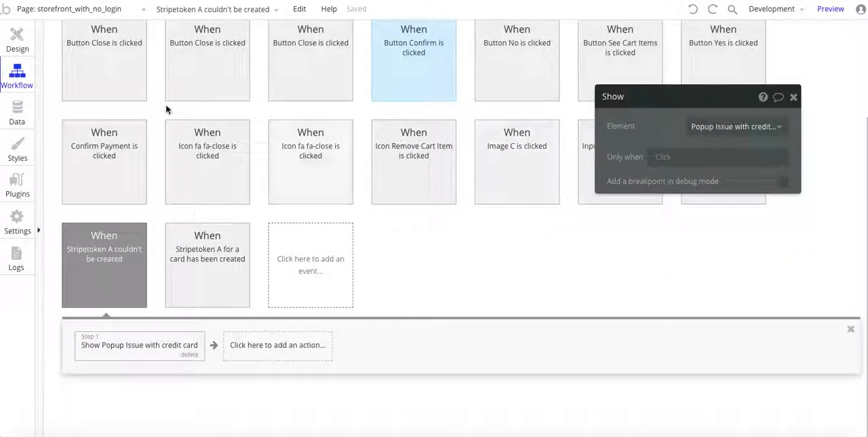
View the Close button of Popup Issue with credit card in the page design, and dismiss the popup to show Group Checkout
{"action": "left_click", "coordinate": [17, 41]}
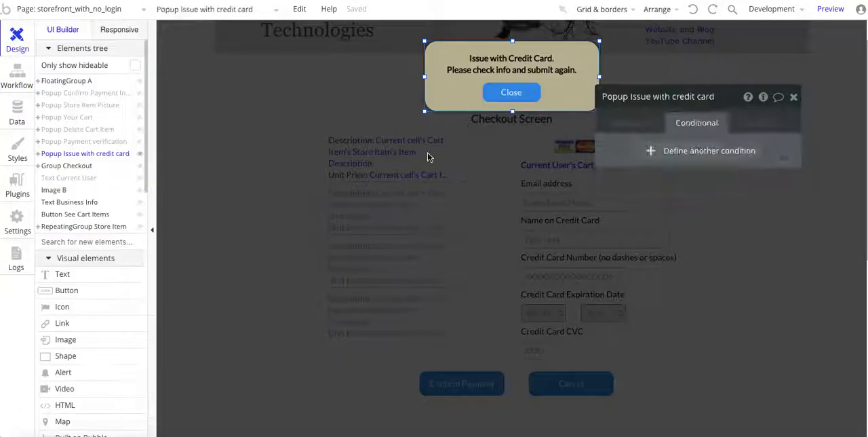
{"action": "left_click", "coordinate": [502, 98]}
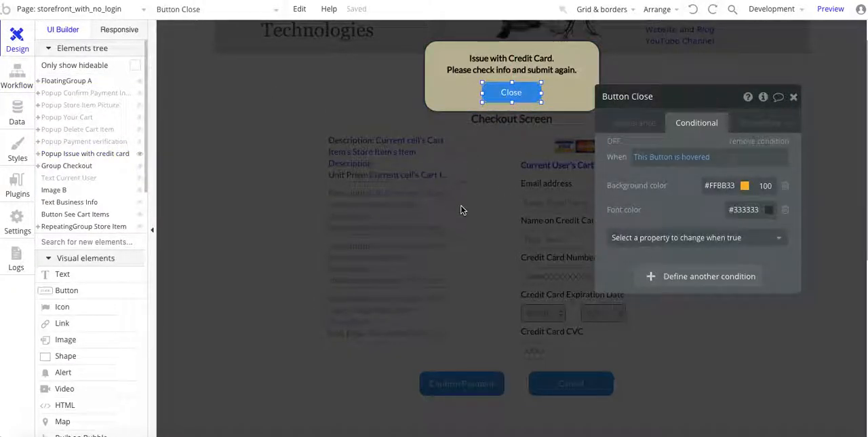
{"action": "left_click", "coordinate": [472, 210]}
{"action": "left_click", "coordinate": [500, 228]}
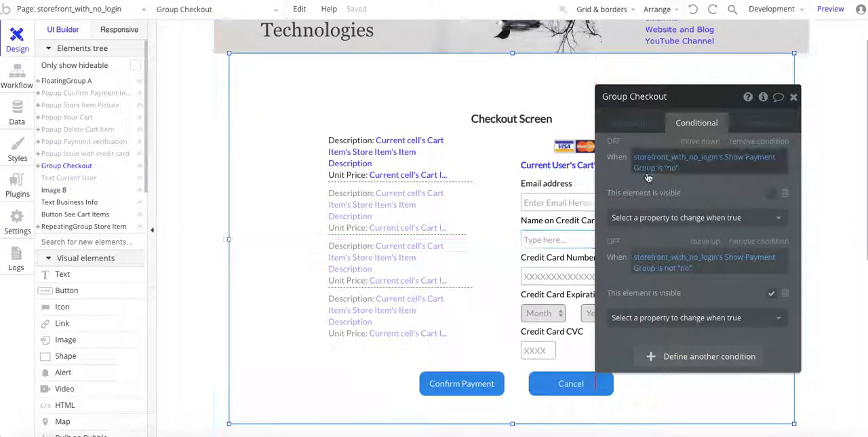
Inspect the static choices of the Year and Month expiration dropdowns in Group Checkout and glance at the Stripetoken A couldn't be created workflow
{"action": "left_click_drag", "start_coordinate": [647, 192], "coordinate": [787, 191]}
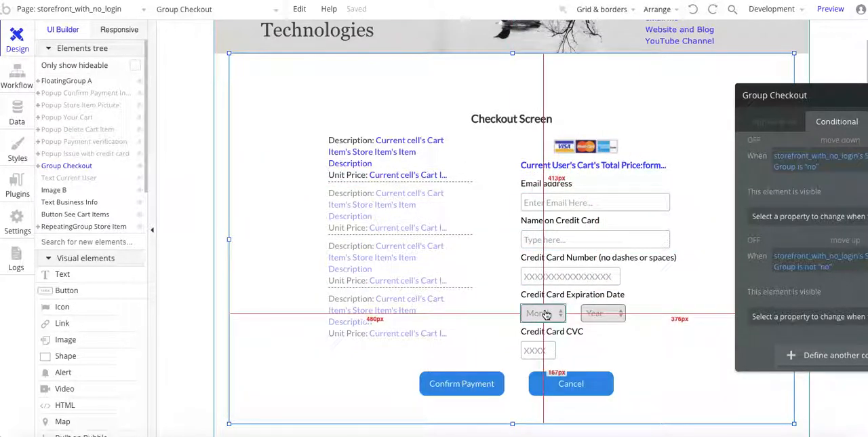
{"action": "left_click", "coordinate": [602, 313]}
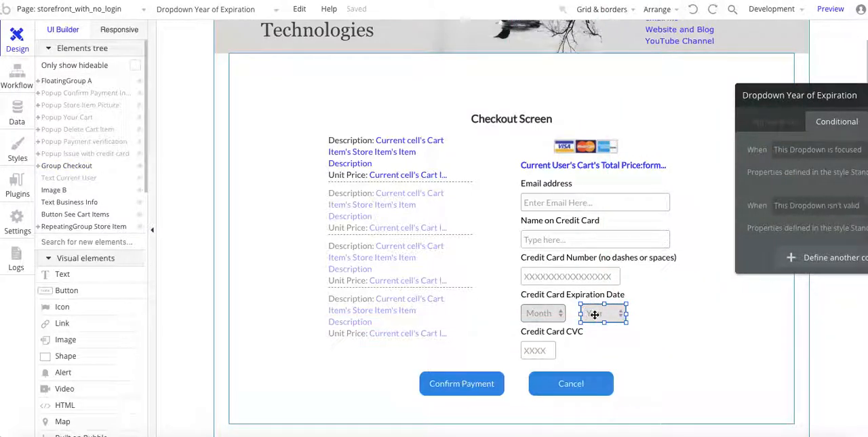
{"action": "double_click", "coordinate": [602, 314]}
{"action": "left_click_drag", "start_coordinate": [747, 161], "coordinate": [732, 169]}
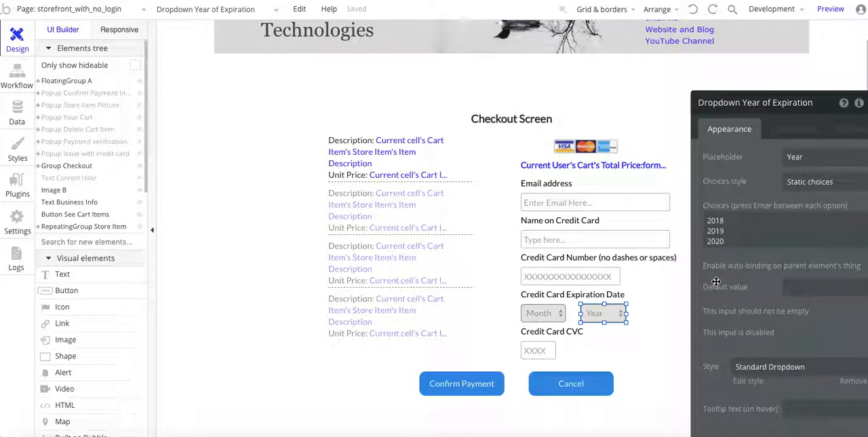
{"action": "scroll", "coordinate": [723, 230], "scroll_direction": "down", "scroll_amount": 1}
{"action": "scroll", "coordinate": [724, 231], "scroll_direction": "up", "scroll_amount": 2}
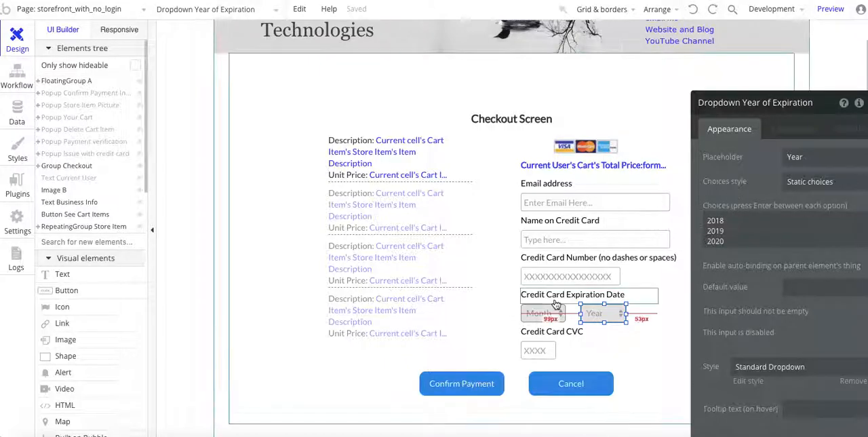
{"action": "left_click", "coordinate": [534, 314]}
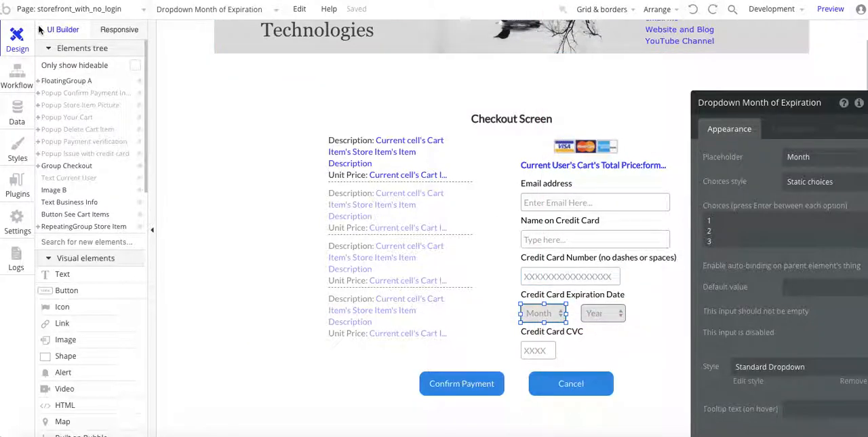
{"action": "left_click", "coordinate": [17, 80]}
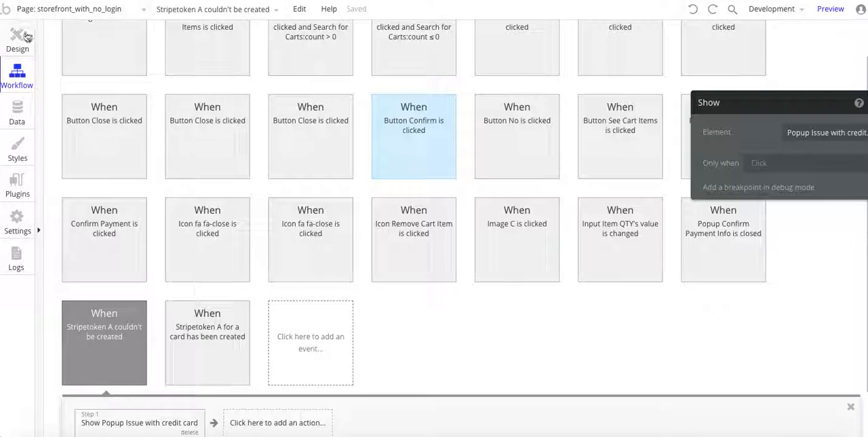
{"action": "left_click", "coordinate": [17, 37]}
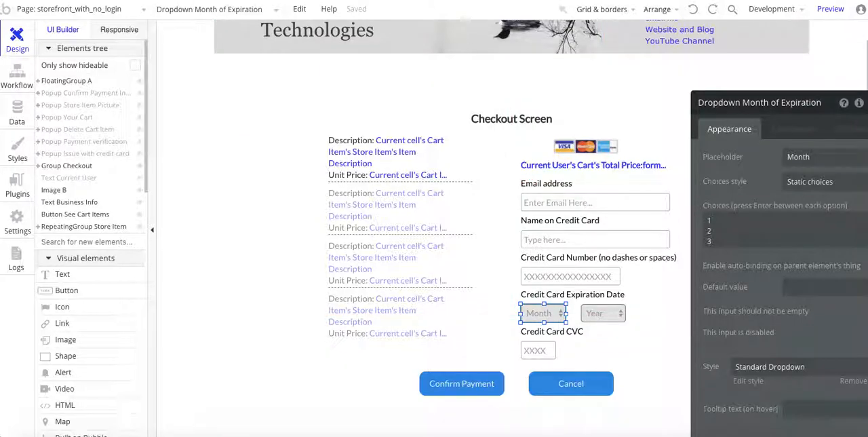
Switch to the running storefront page, set the Blueberry quantity in the cart to 10, and proceed to checkout
{"action": "key", "text": "ctrl+Tab"}
{"action": "left_click", "coordinate": [439, 13]}
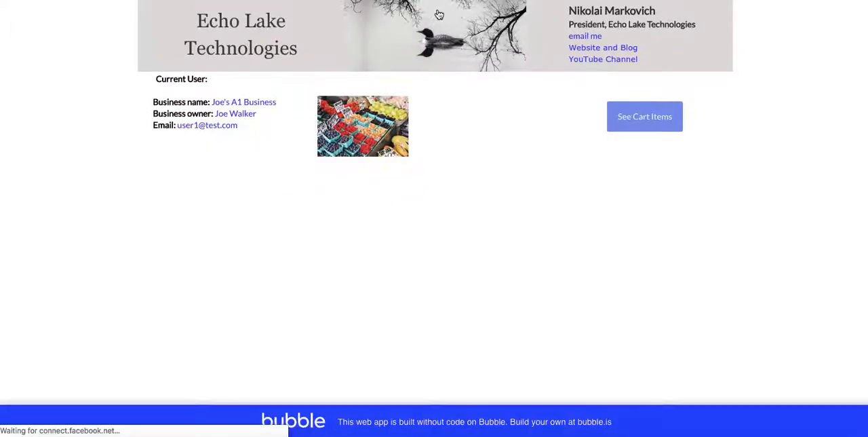
{"action": "left_click", "coordinate": [643, 118]}
{"action": "left_click", "coordinate": [527, 126]}
{"action": "type", "text": "0"}
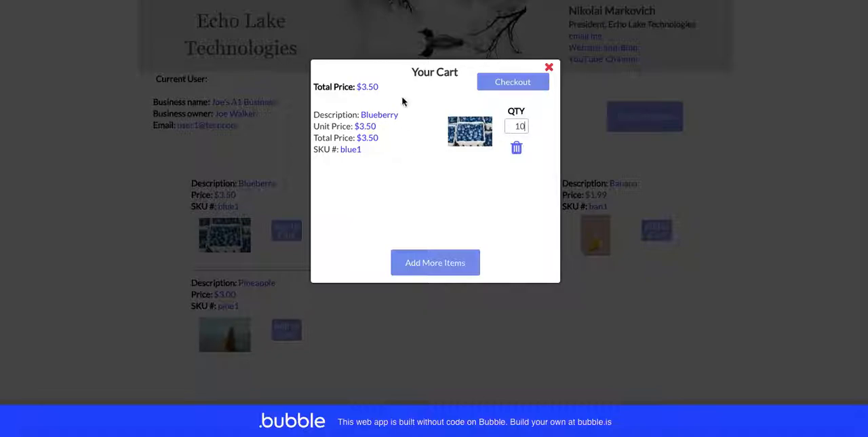
{"action": "left_click", "coordinate": [458, 168]}
{"action": "left_click", "coordinate": [517, 86]}
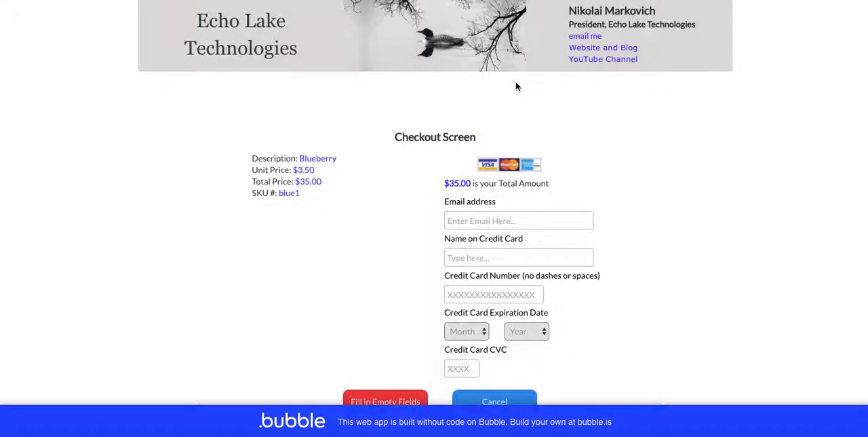
Fill in the buyer's email address and the name on the credit card in the checkout form
{"action": "left_click", "coordinate": [461, 215]}
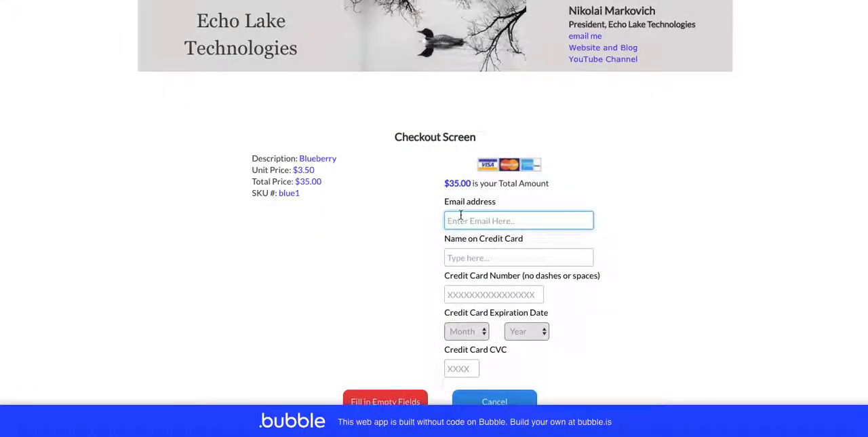
{"action": "type", "text": "buyer"}
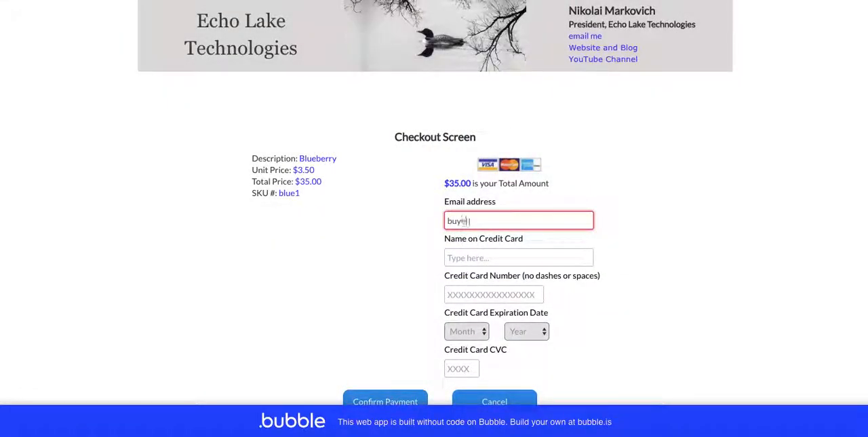
{"action": "type", "text": "@test.com"}
{"action": "left_click", "coordinate": [462, 260]}
{"action": "type", "text": "A"}
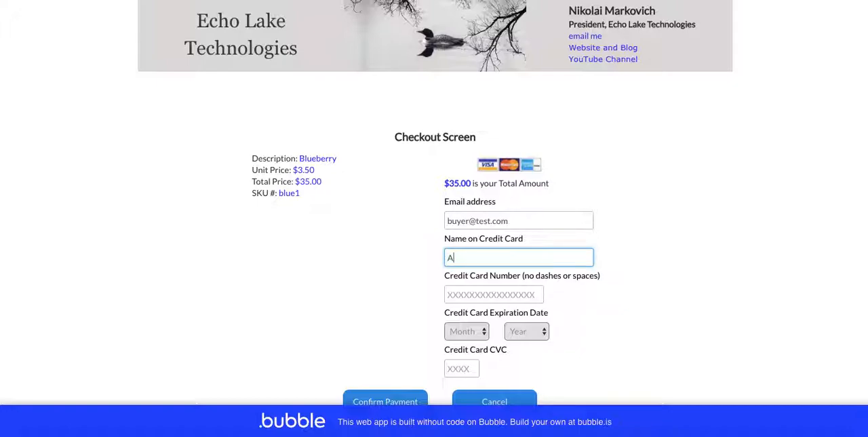
{"action": "type", "text": " Buyer"}
Enter the test credit card number and set the expiration date to month 2 and year 2019
{"action": "left_click", "coordinate": [463, 294]}
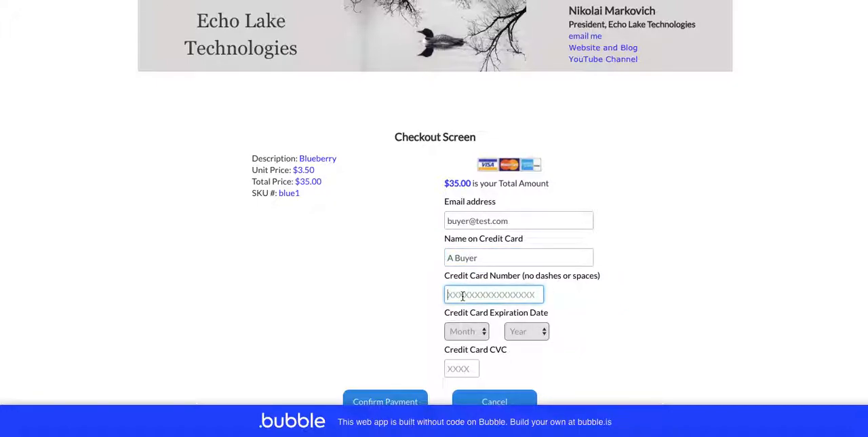
{"action": "type", "text": "4242424242424242"}
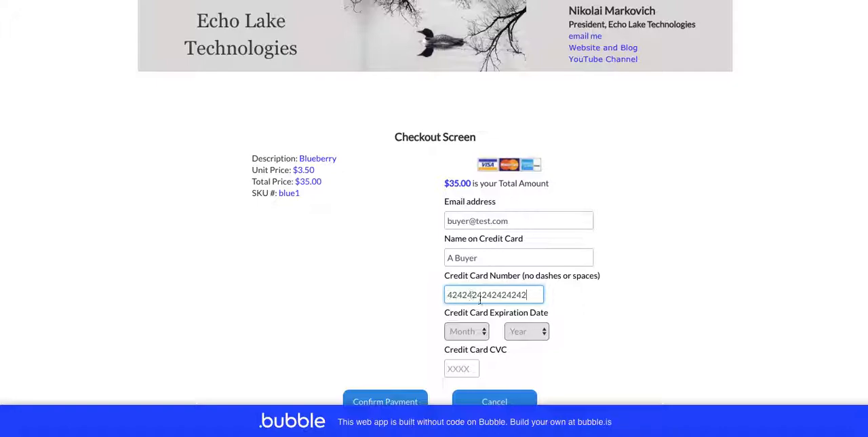
{"action": "left_click", "coordinate": [458, 331]}
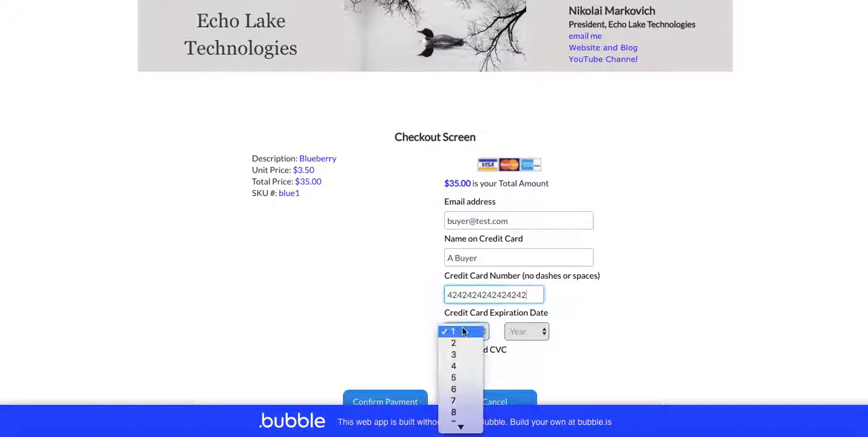
{"action": "left_click", "coordinate": [458, 345]}
{"action": "left_click", "coordinate": [516, 332]}
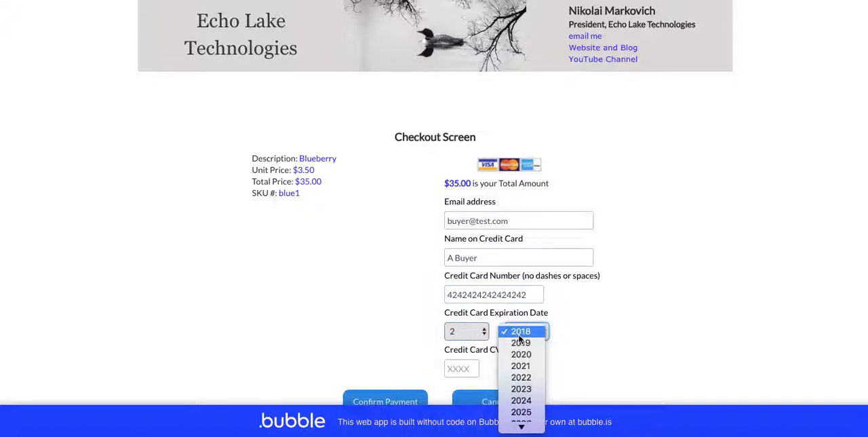
{"action": "left_click", "coordinate": [515, 343]}
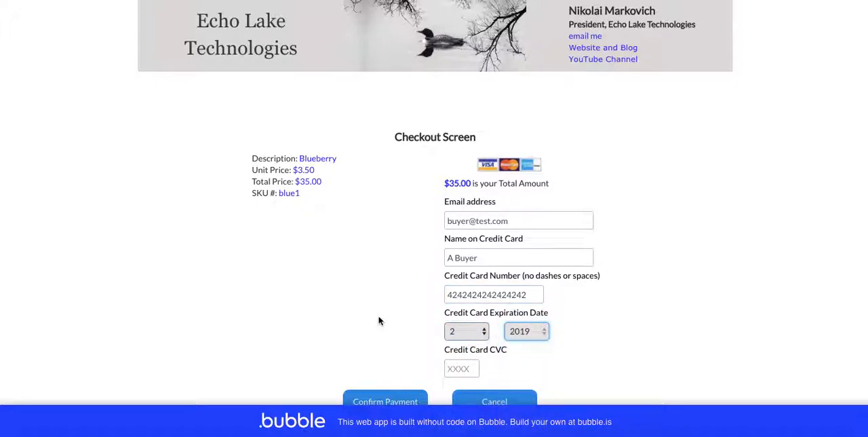
Enter a four-digit security code in the Credit Card CVC field
{"action": "left_click", "coordinate": [453, 368]}
{"action": "type", "text": "98"}
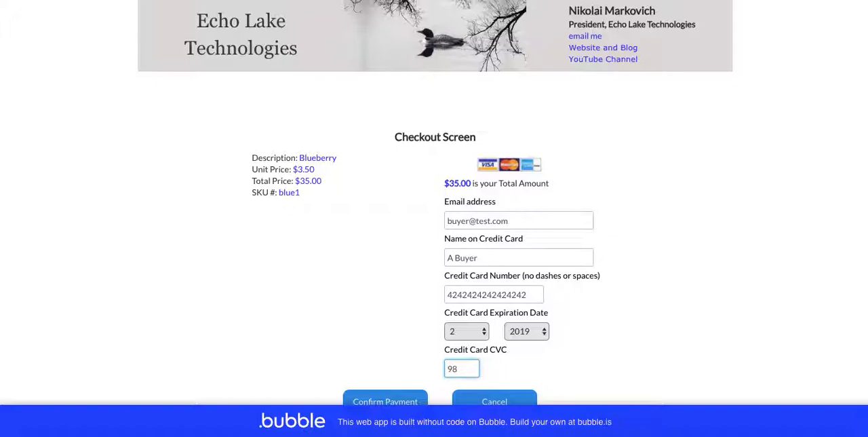
{"action": "key", "text": "BackSpace"}
{"action": "key", "text": "BackSpace"}
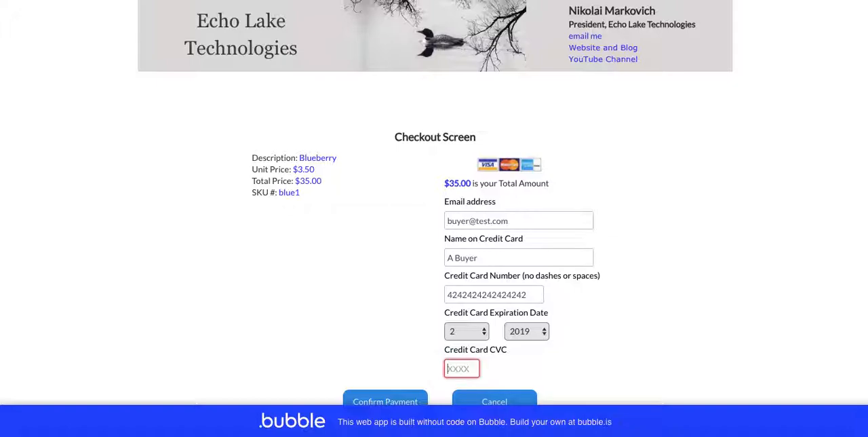
{"action": "type", "text": "987"}
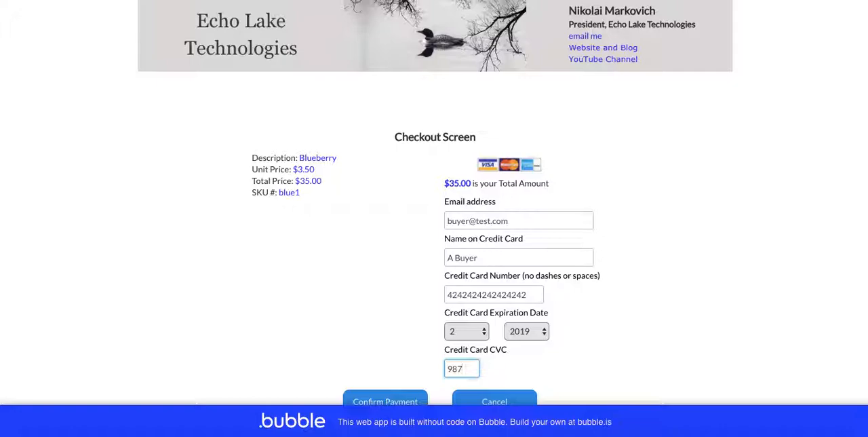
{"action": "scroll", "coordinate": [467, 366], "scroll_direction": "down", "scroll_amount": 1}
{"action": "left_click", "coordinate": [368, 350]}
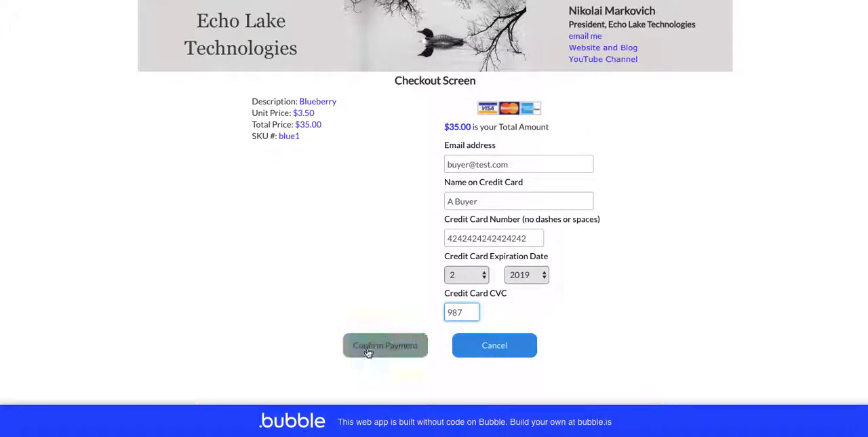
{"action": "type", "text": "6"}
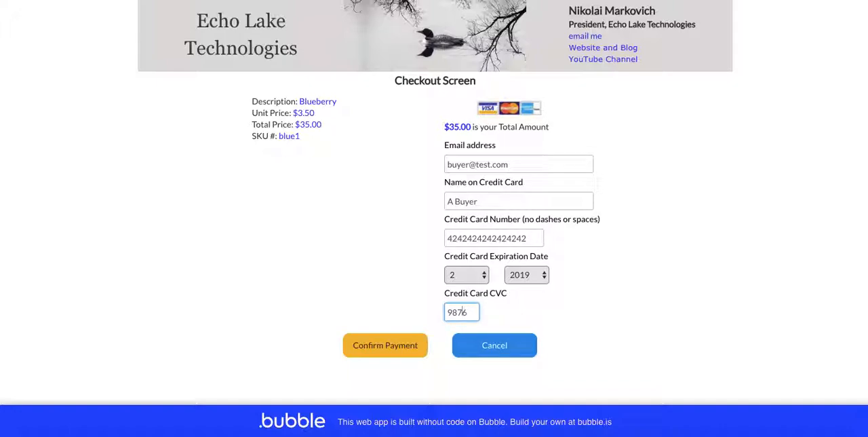
{"action": "type", "text": "6"}
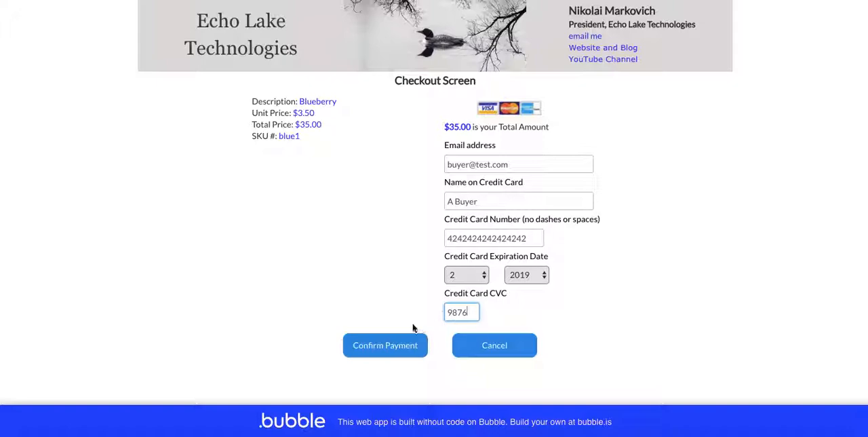
Submit the payment, confirm the entered payment information, and close the thank-you popup
{"action": "left_click", "coordinate": [372, 352]}
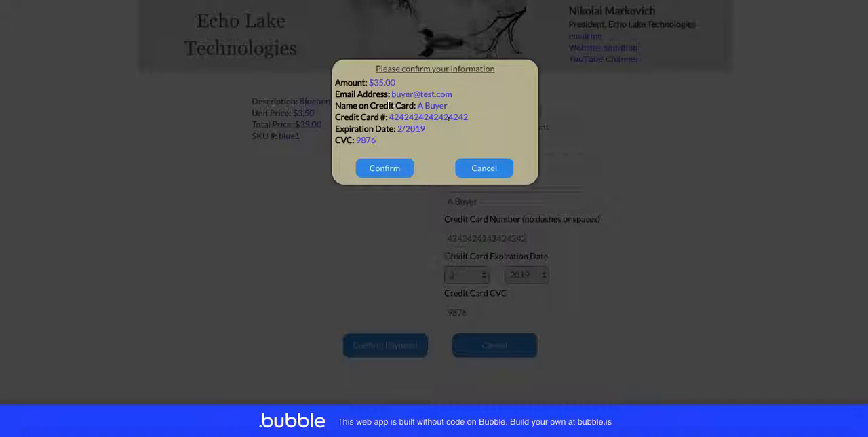
{"action": "left_click", "coordinate": [378, 170]}
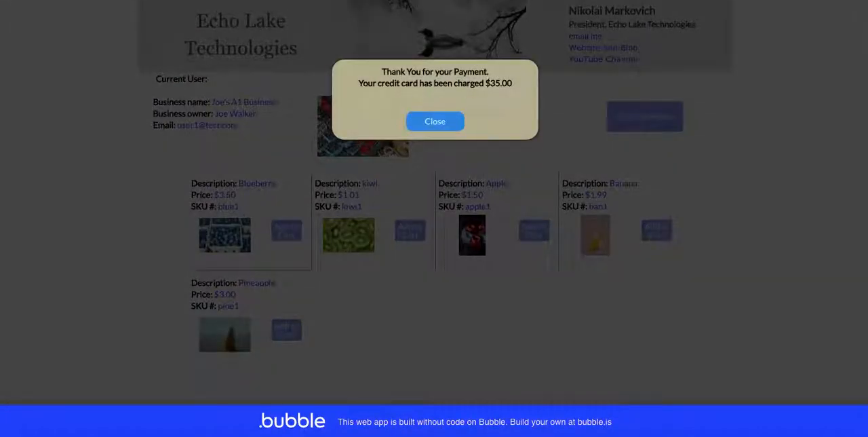
{"action": "left_click", "coordinate": [435, 122]}
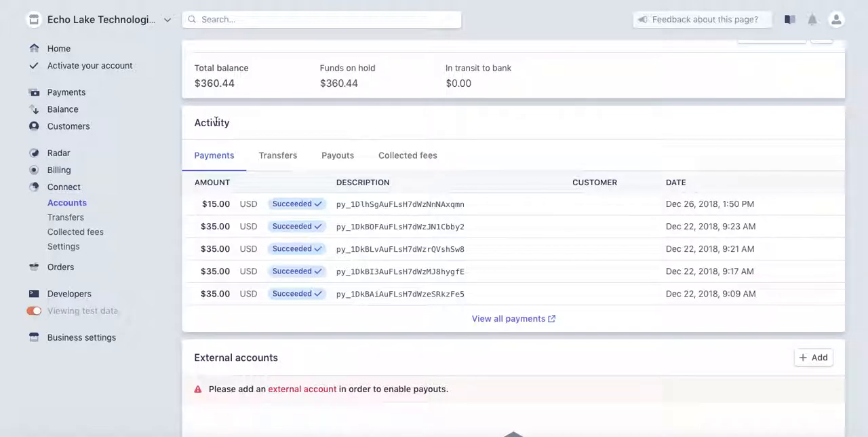
In the Stripe dashboard, open the connected account Joe's A2 Business and list the payments in its activity
{"action": "left_click", "coordinate": [65, 204]}
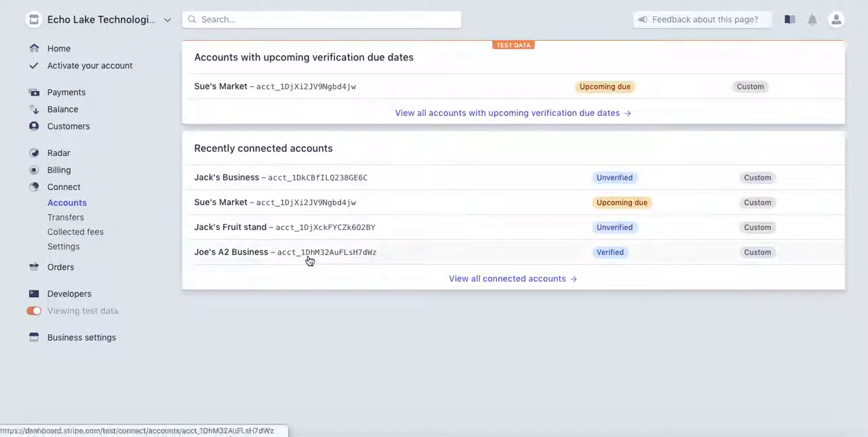
{"action": "left_click", "coordinate": [219, 262]}
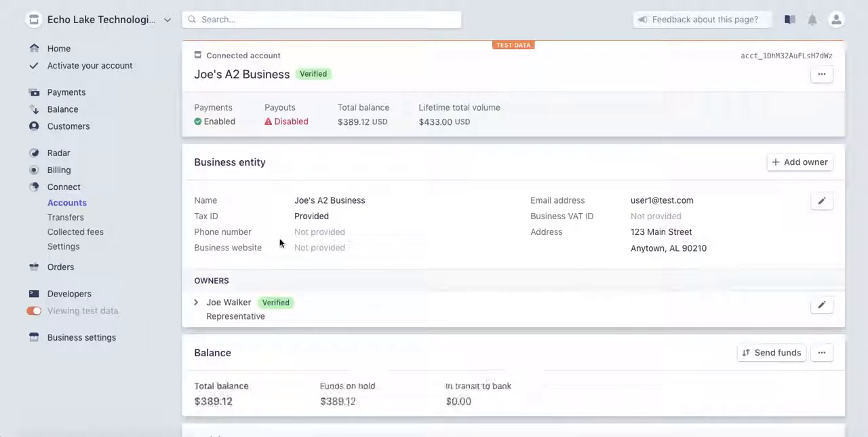
{"action": "scroll", "coordinate": [353, 251], "scroll_direction": "down", "scroll_amount": 5}
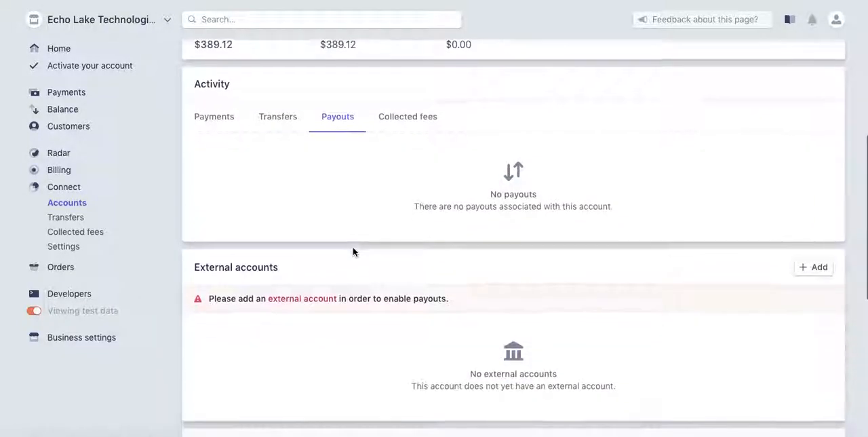
{"action": "scroll", "coordinate": [352, 252], "scroll_direction": "up", "scroll_amount": 5}
{"action": "scroll", "coordinate": [352, 251], "scroll_direction": "down", "scroll_amount": 3}
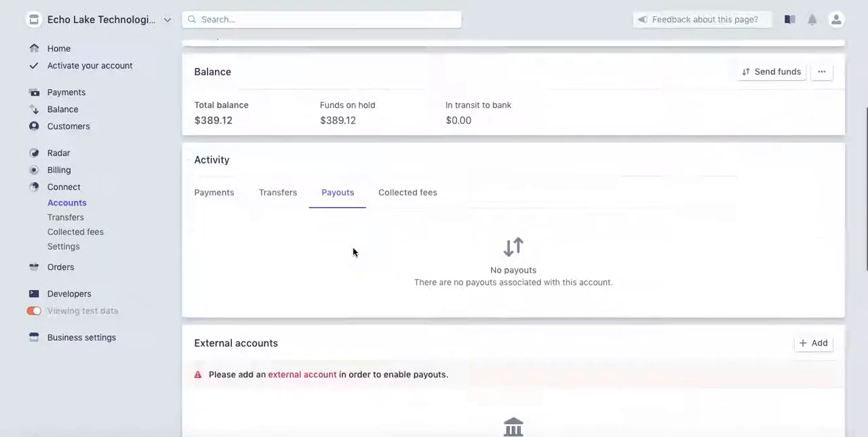
{"action": "left_click", "coordinate": [212, 194]}
{"action": "scroll", "coordinate": [296, 207], "scroll_direction": "down", "scroll_amount": 1}
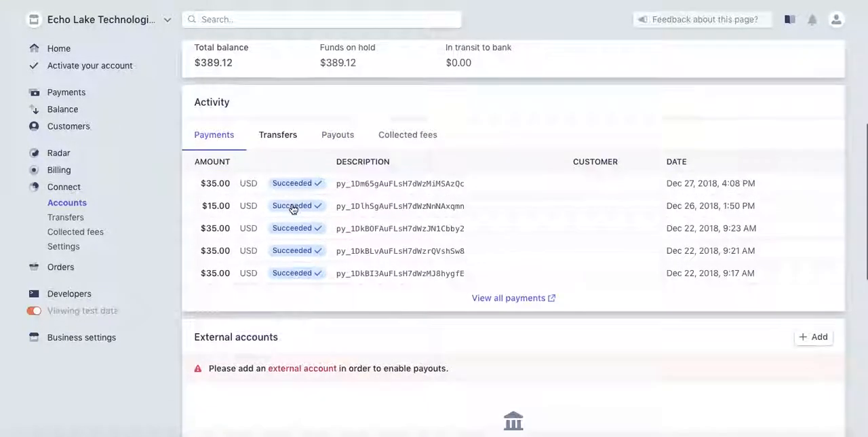
Open the most recent $35.00 payment of the connected account and review its amount, fee and net details
{"action": "left_click", "coordinate": [221, 189]}
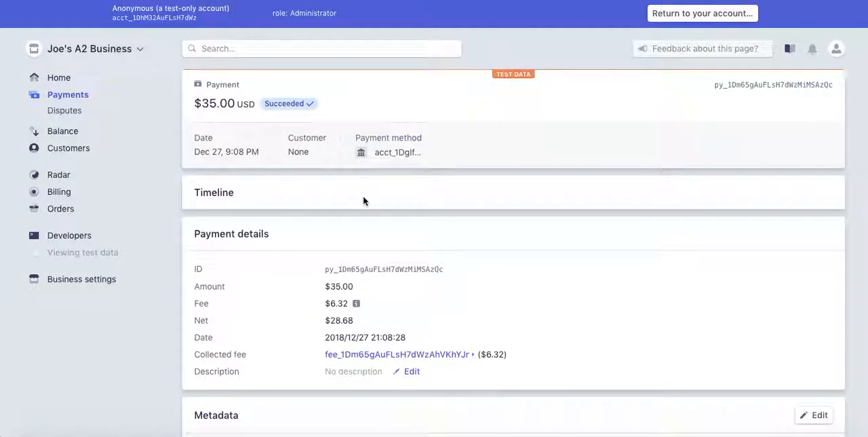
{"action": "scroll", "coordinate": [278, 246], "scroll_direction": "down", "scroll_amount": 2}
{"action": "scroll", "coordinate": [277, 246], "scroll_direction": "down", "scroll_amount": 2}
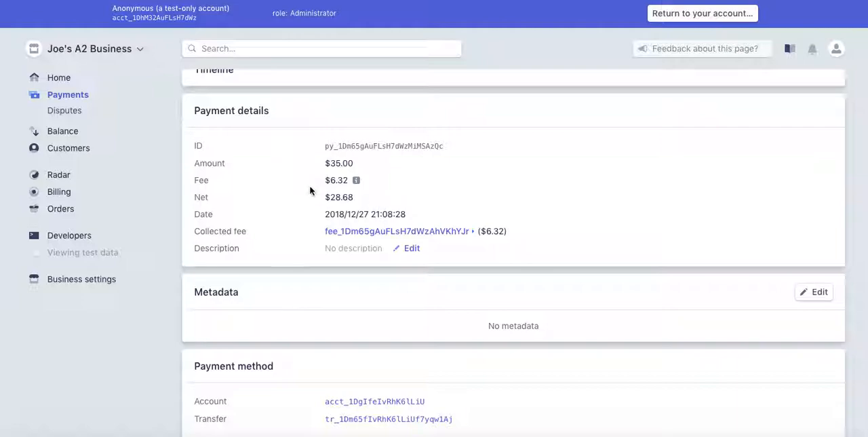
{"action": "scroll", "coordinate": [310, 190], "scroll_direction": "up", "scroll_amount": 1}
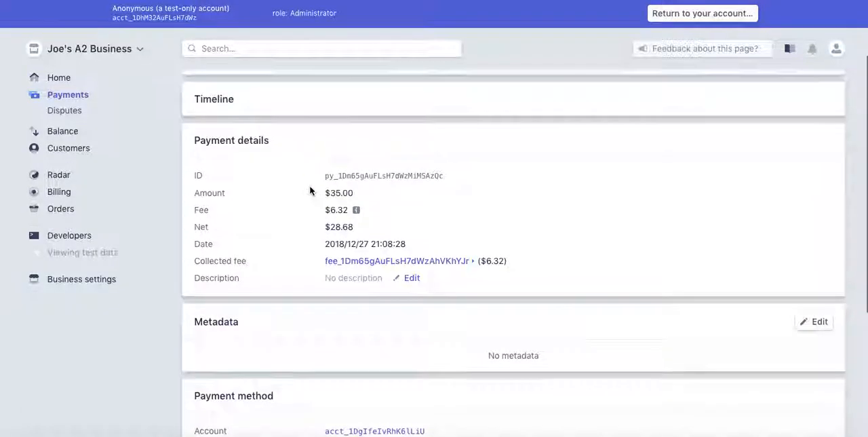